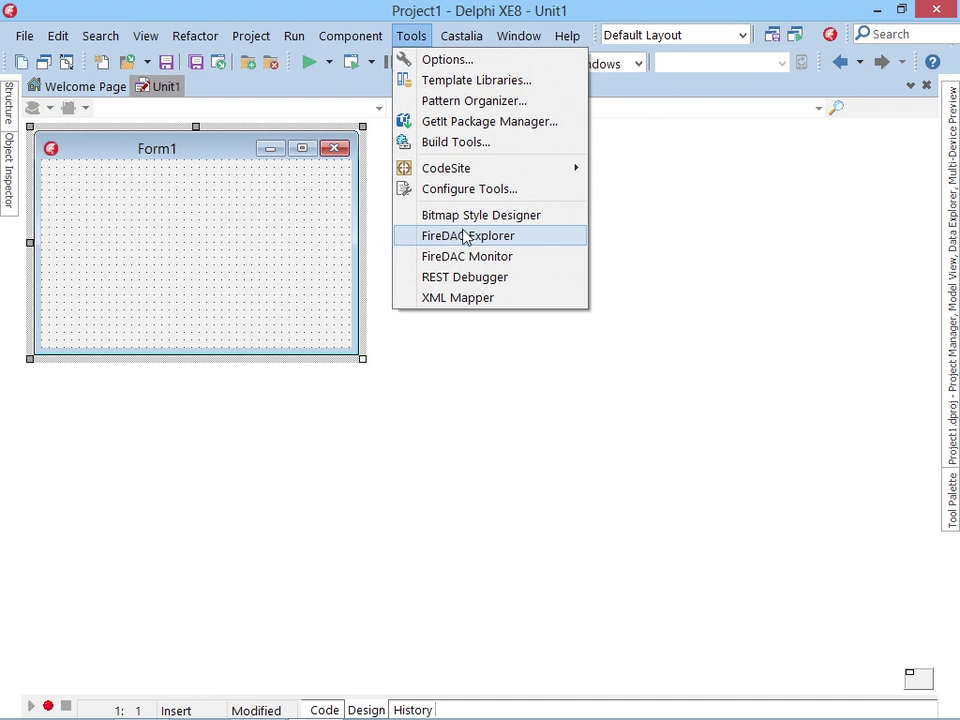
Step: Launch FireDAC Explorer from the Delphi XE8 Tools menu
left_click(465, 240)
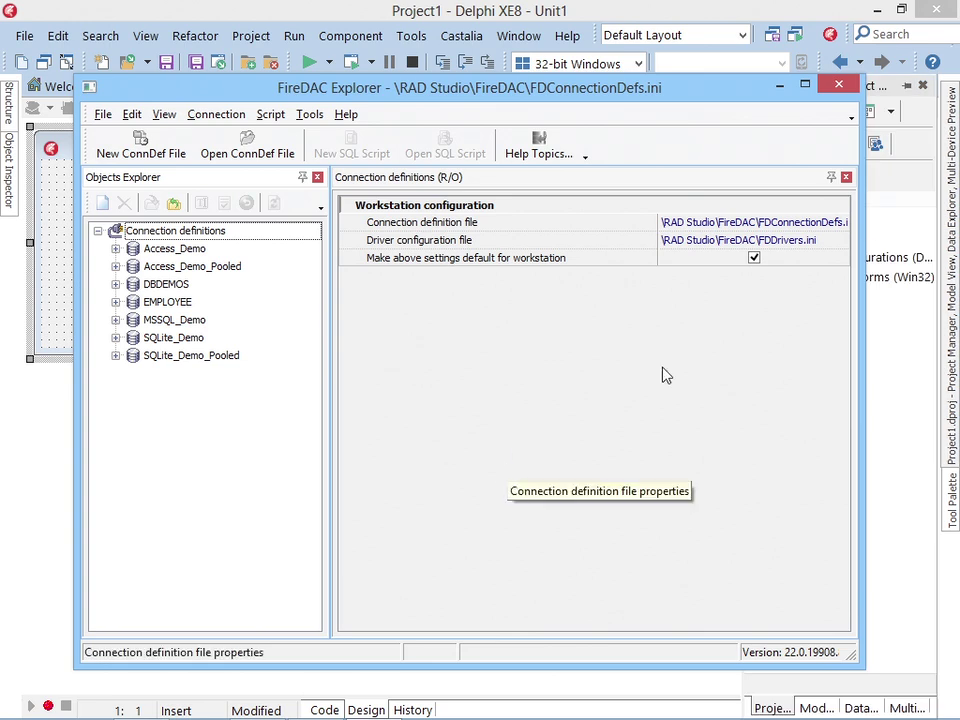
Step: Bring SQLyog forward to show the teste database's pessoa table with 8 rows
mouse_move(245, 712)
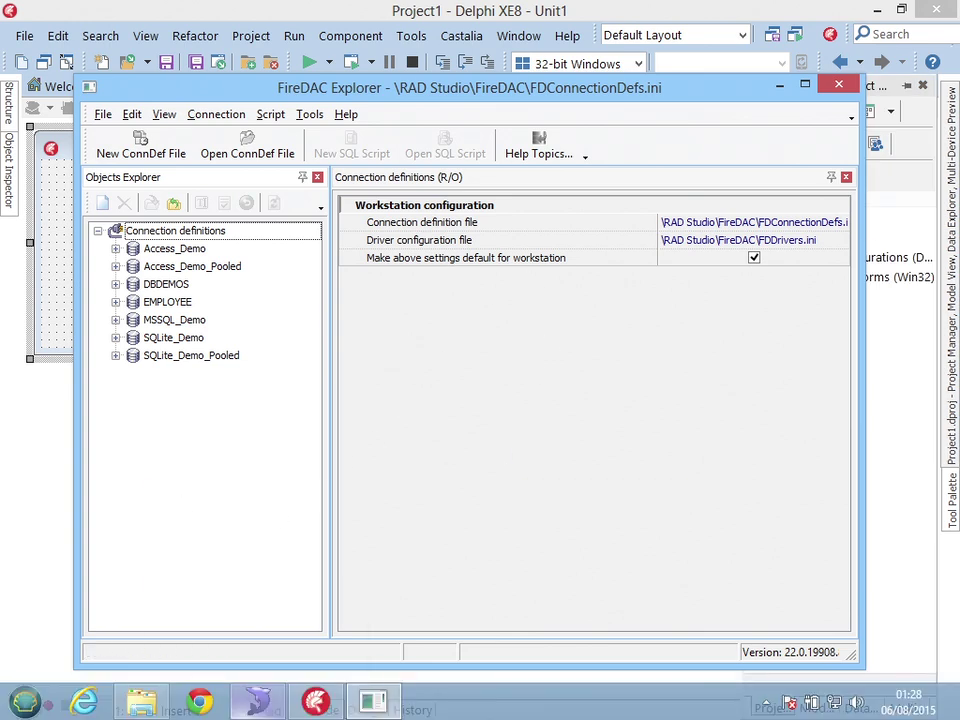
left_click(252, 704)
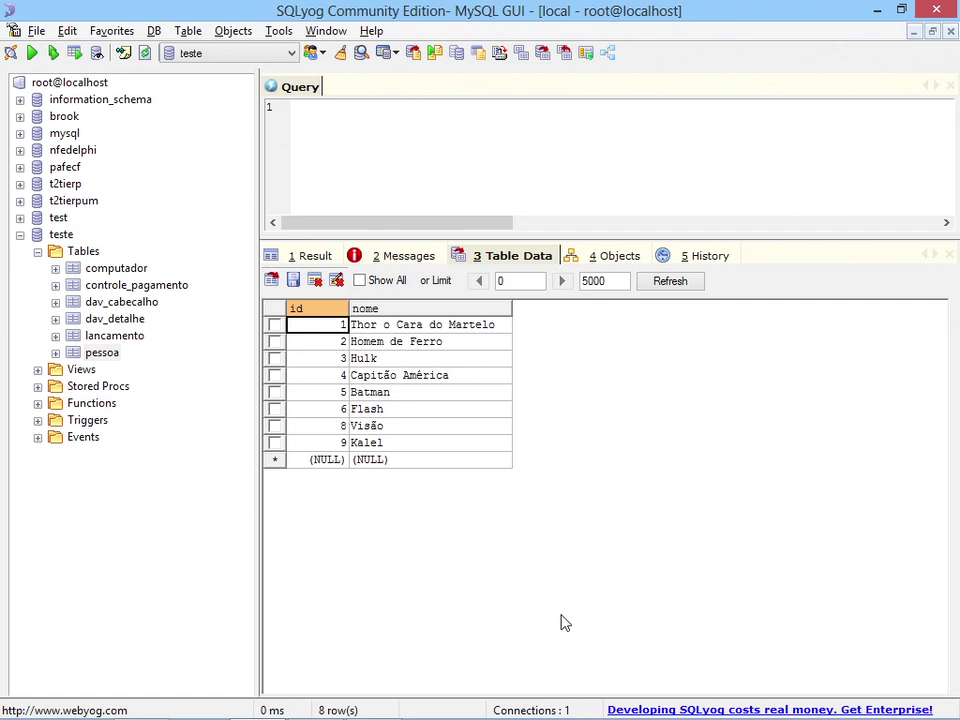
Step: Minimize SQLyog so FireDAC Explorer is visible again
left_click(876, 10)
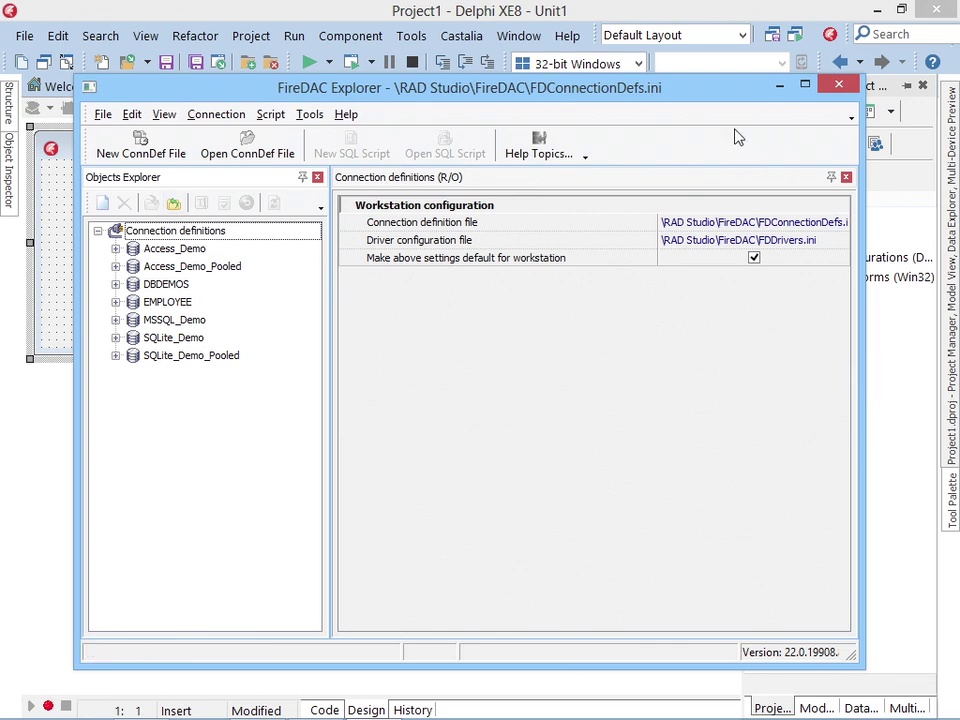
Step: Maximize FireDAC Explorer, select the Connection definition file entry, then switch to File Explorer
left_click(805, 85)
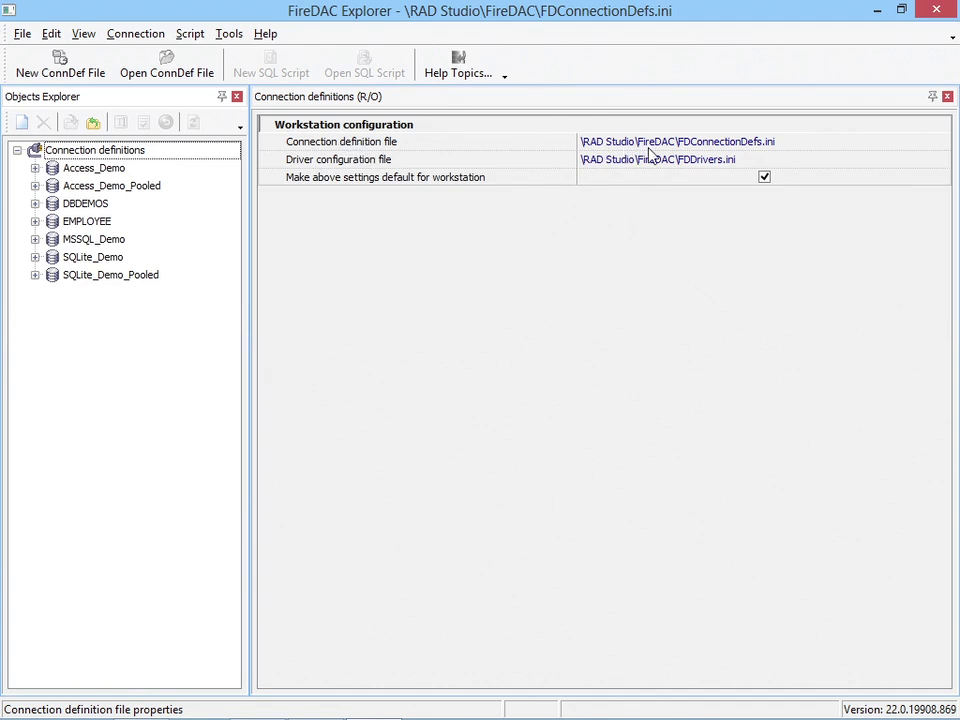
left_click(706, 147)
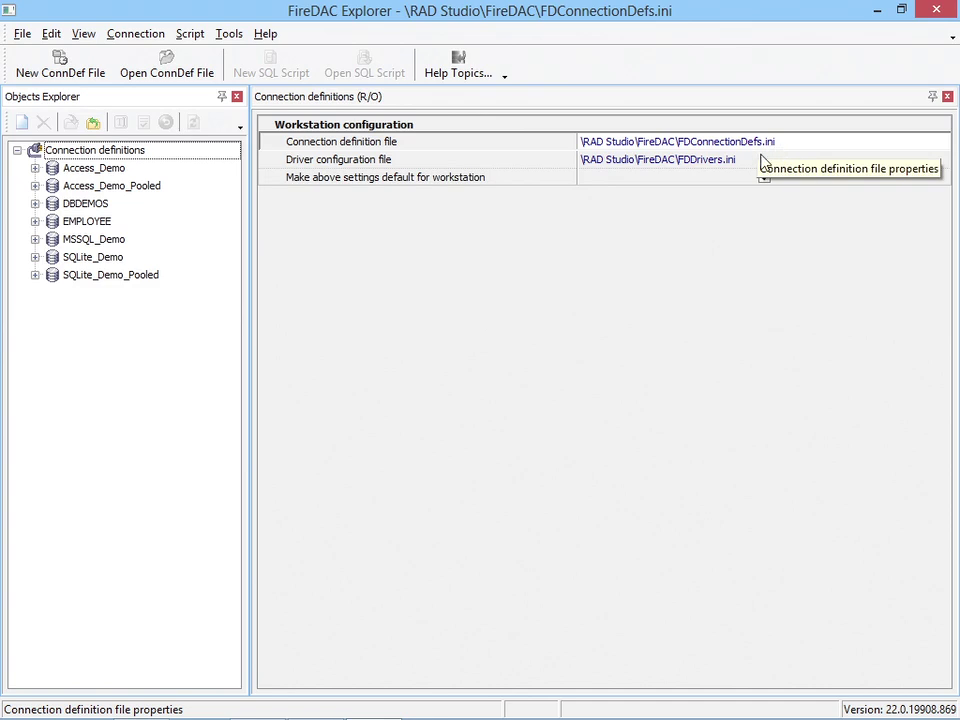
key("alt+Tab")
key("alt+Tab")
key("alt+Tab")
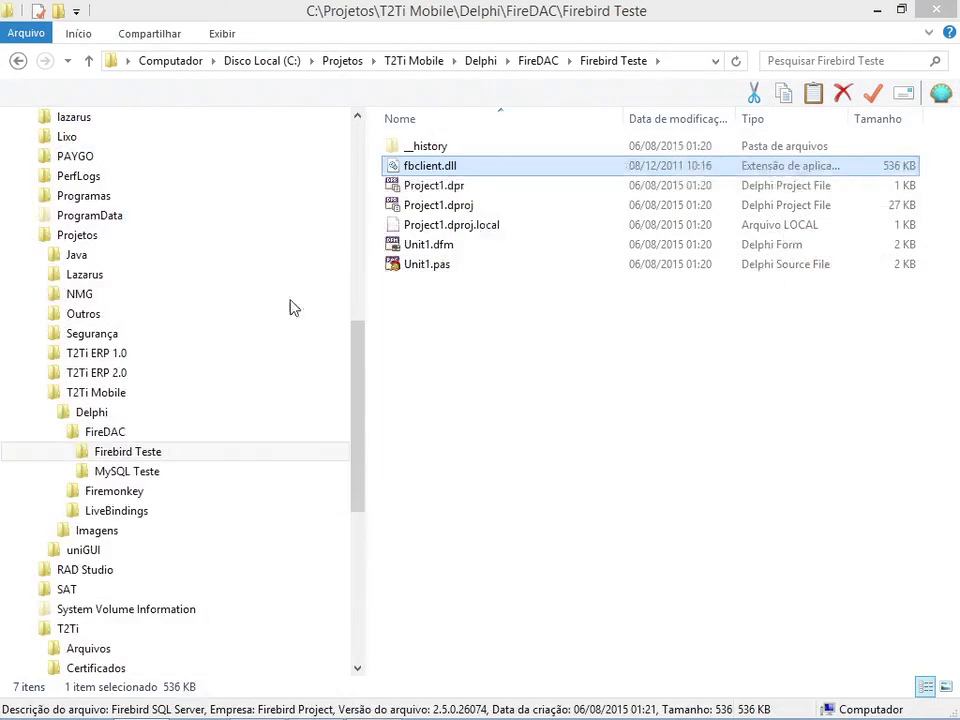
Step: Navigate to C:\RAD Studio\FireDAC and bring up the actions for FDConnectionDefs.ini
left_click_drag(364, 332, 364, 218)
left_click(29, 570)
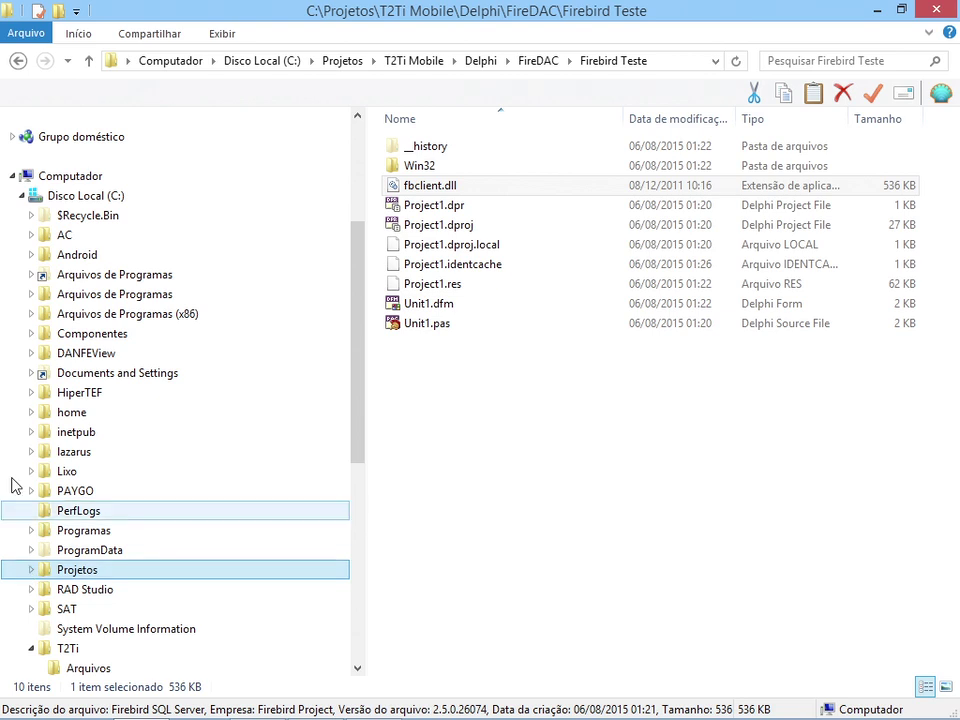
scroll(45, 617, "down", 3)
left_click(29, 450)
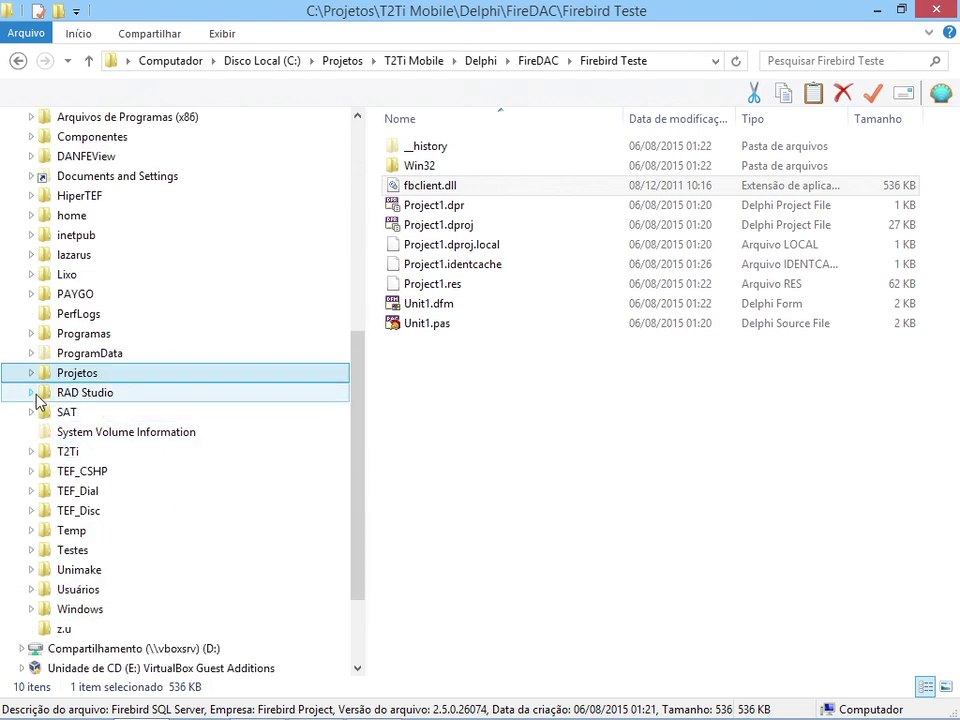
left_click(31, 392)
left_click(62, 414)
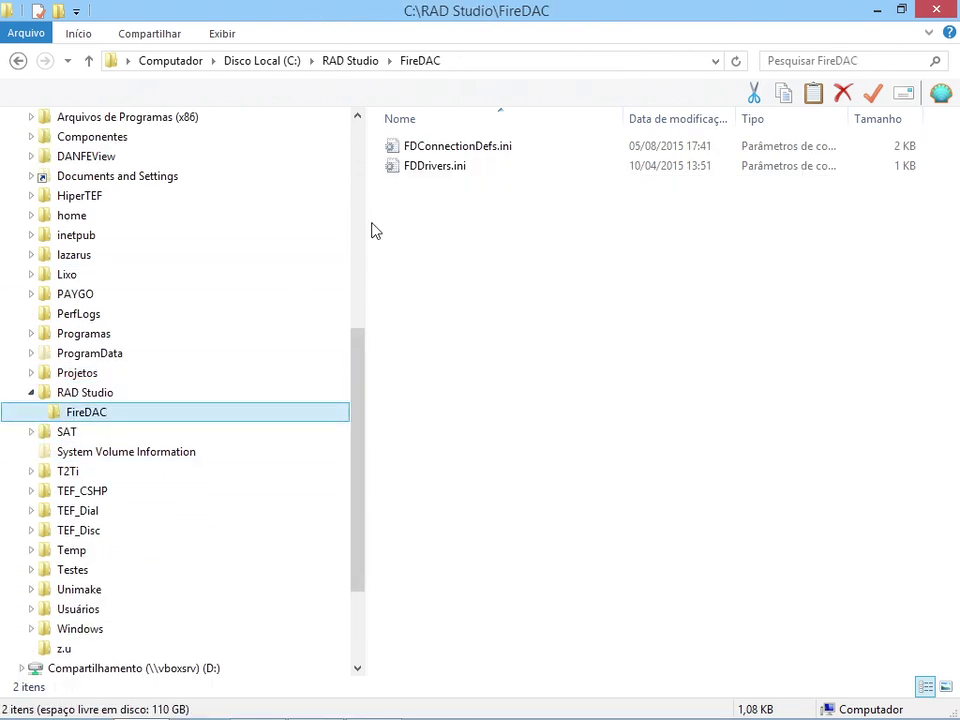
left_click(449, 150)
right_click(449, 152)
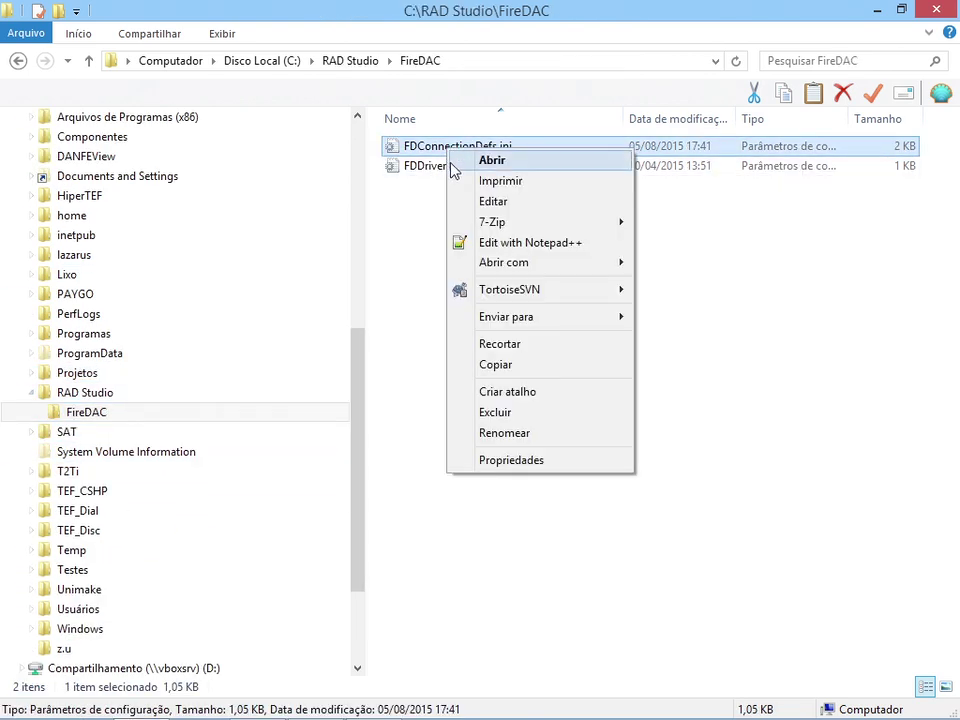
Step: Open FDConnectionDefs.ini in Notepad++ and review the DBDEMOS and EMPLOYEE sections
left_click(469, 245)
scroll(135, 188, "up", 4)
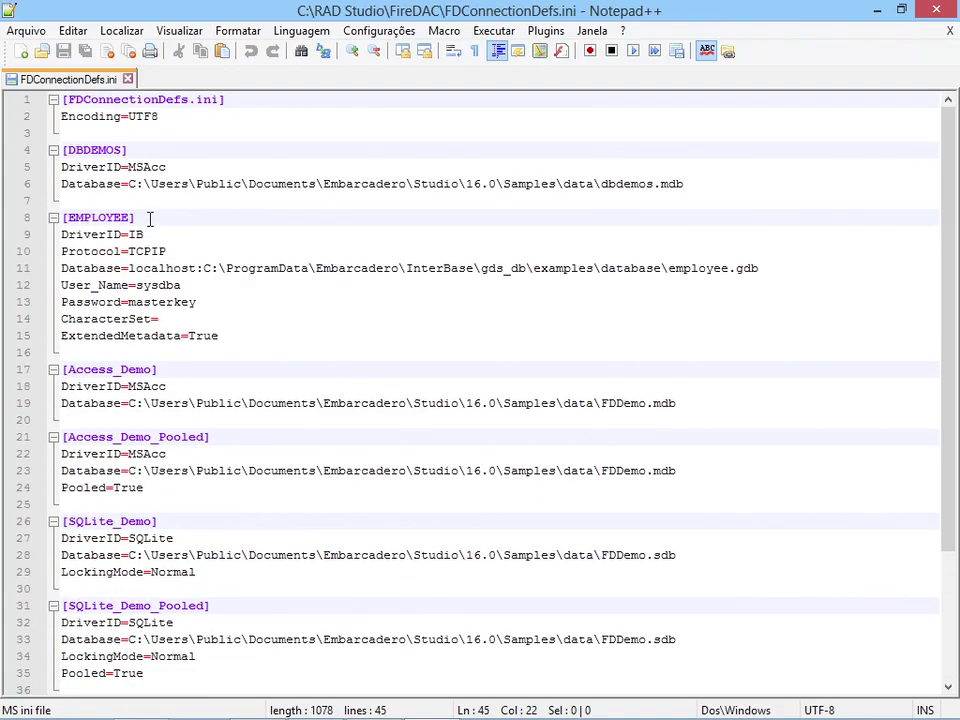
left_click(98, 150)
left_click(89, 217)
scroll(180, 302, "down", 2)
left_click(101, 256)
scroll(101, 258, "down", 2)
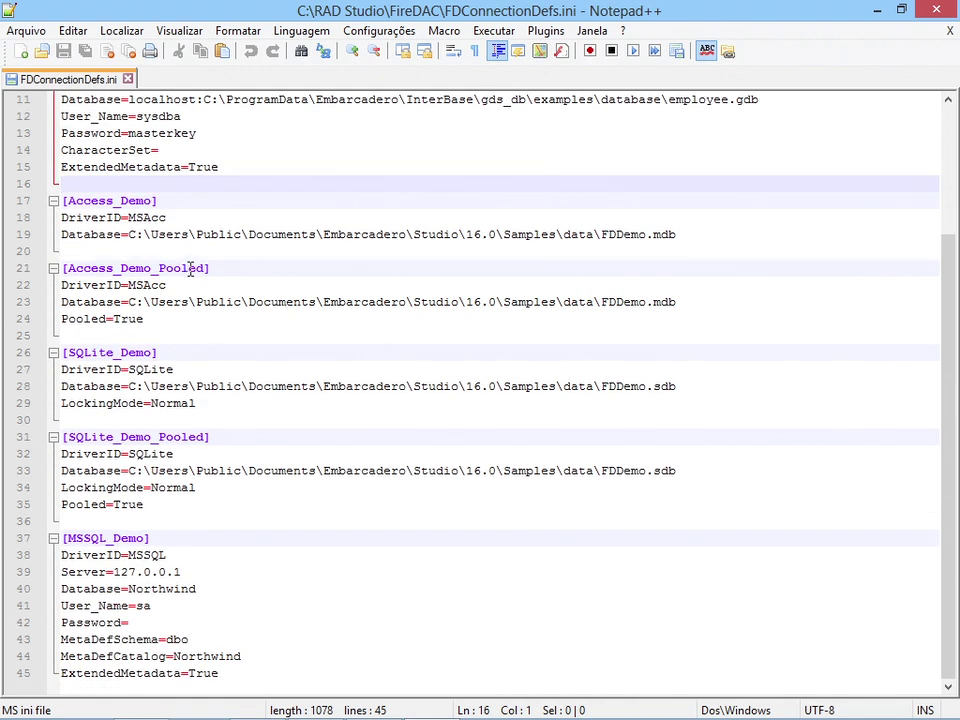
Step: Review the Access_Demo_Pooled, SQLite_Demo, SQLite_Demo_Pooled and MSSQL_Demo sections, then close the file
left_click(120, 268)
left_click(97, 352)
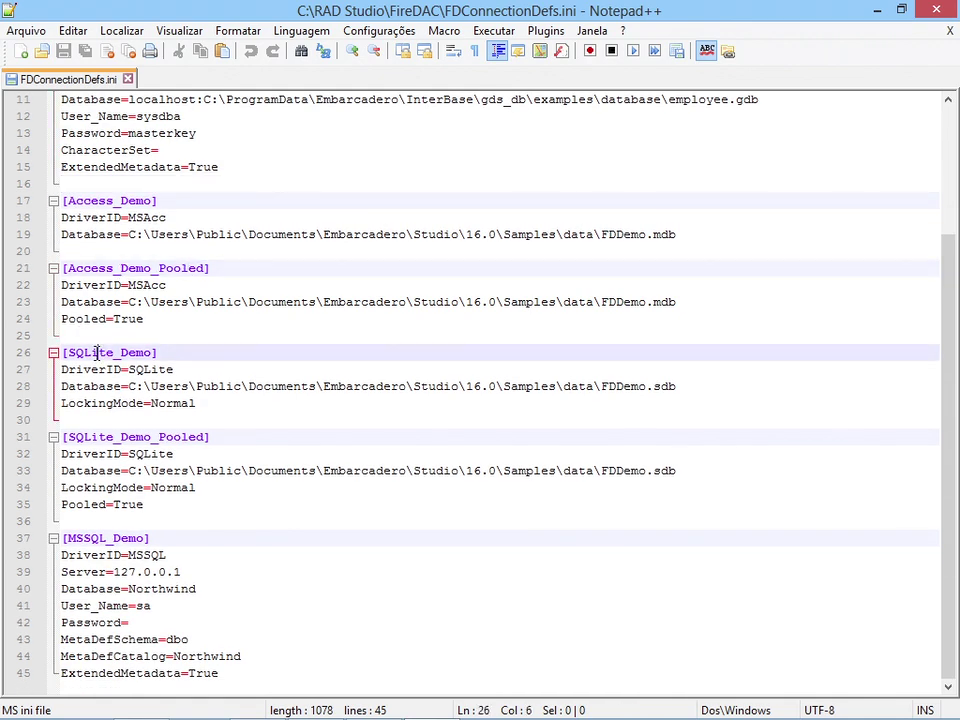
left_click(113, 437)
left_click(89, 539)
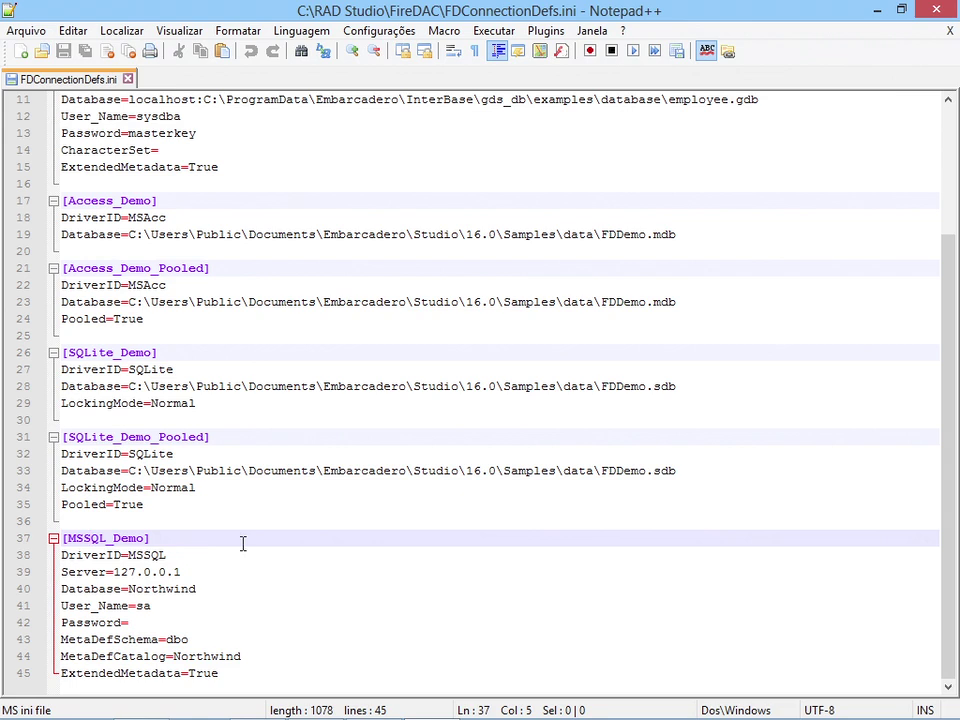
scroll(179, 476, "up", 4)
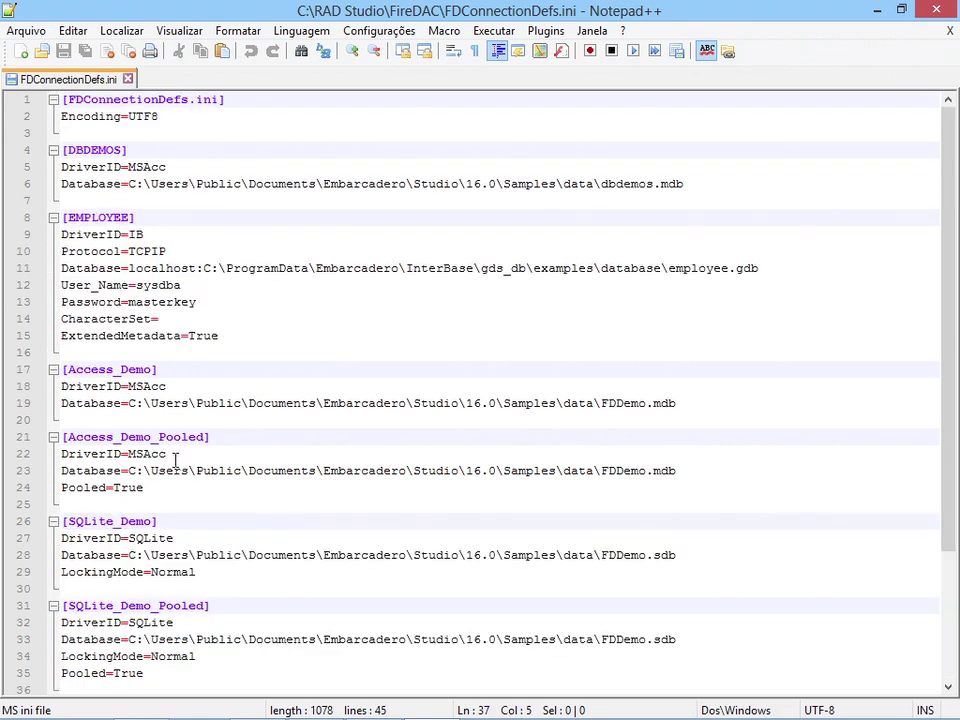
left_click(128, 79)
key("alt+Tab")
key("alt+Tab")
Step: Check FireDAC Explorer's Driver configuration file path, then bring up FDDrivers.ini's actions in File Explorer
key("Tab")
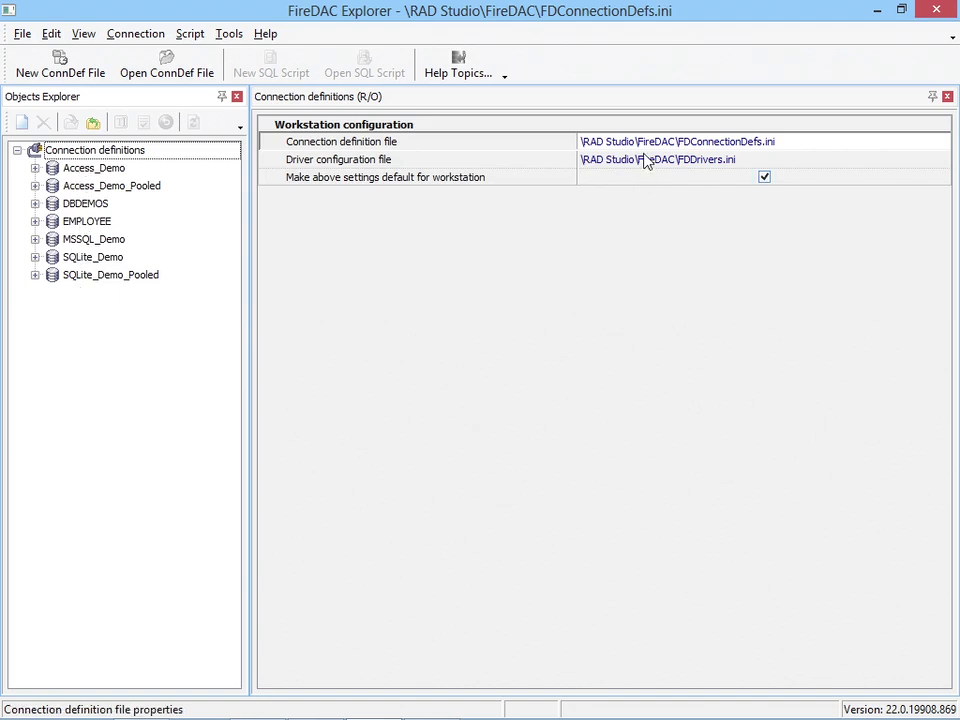
left_click(692, 160)
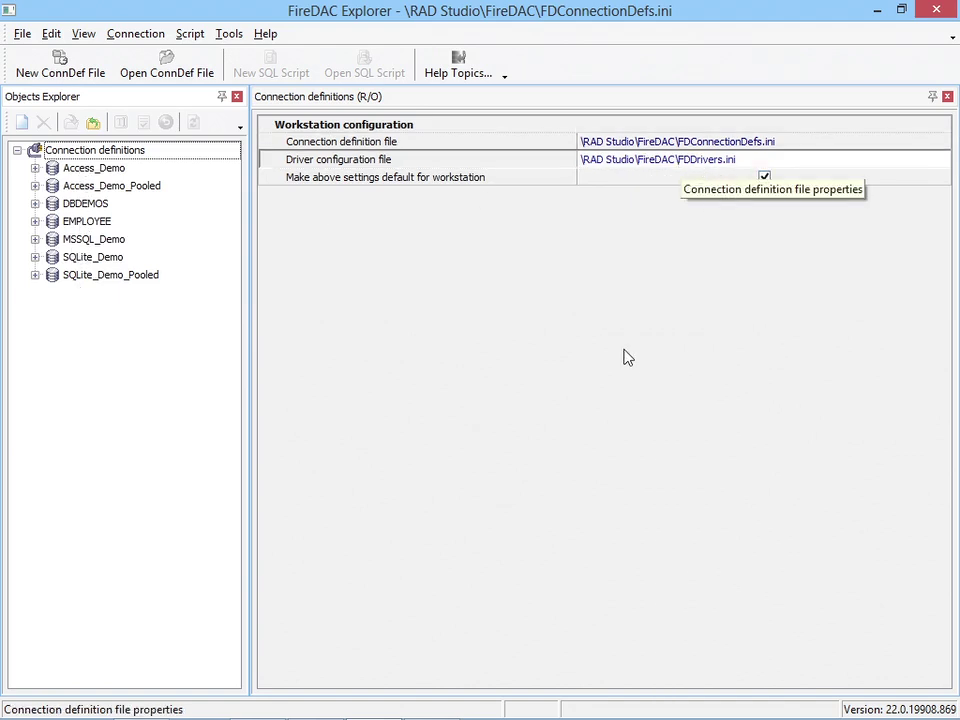
key("alt+Tab")
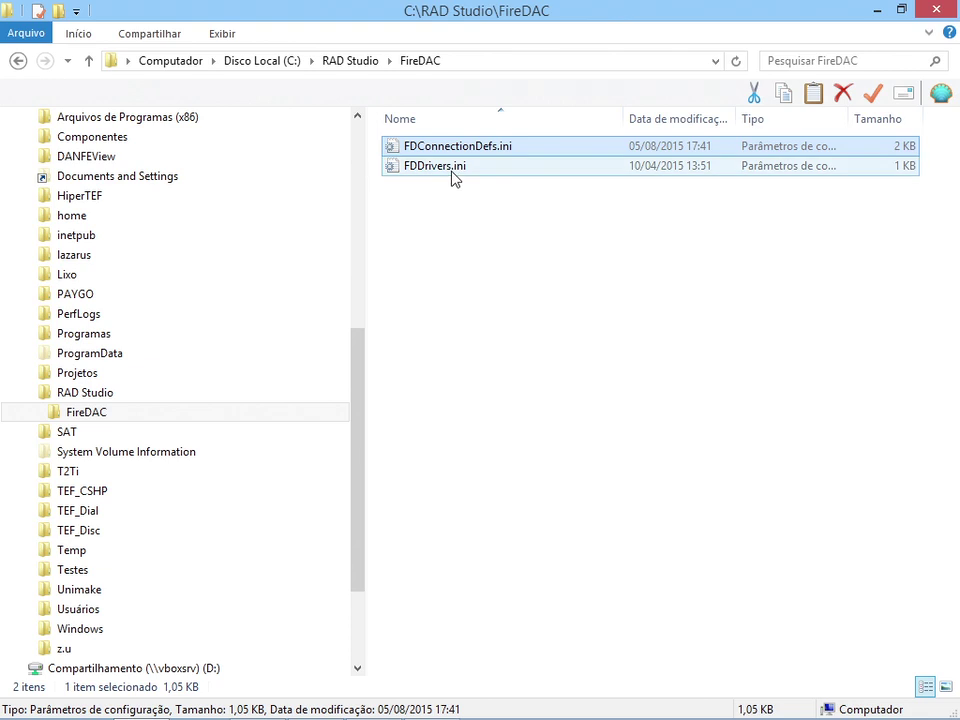
left_click(460, 166)
right_click(461, 165)
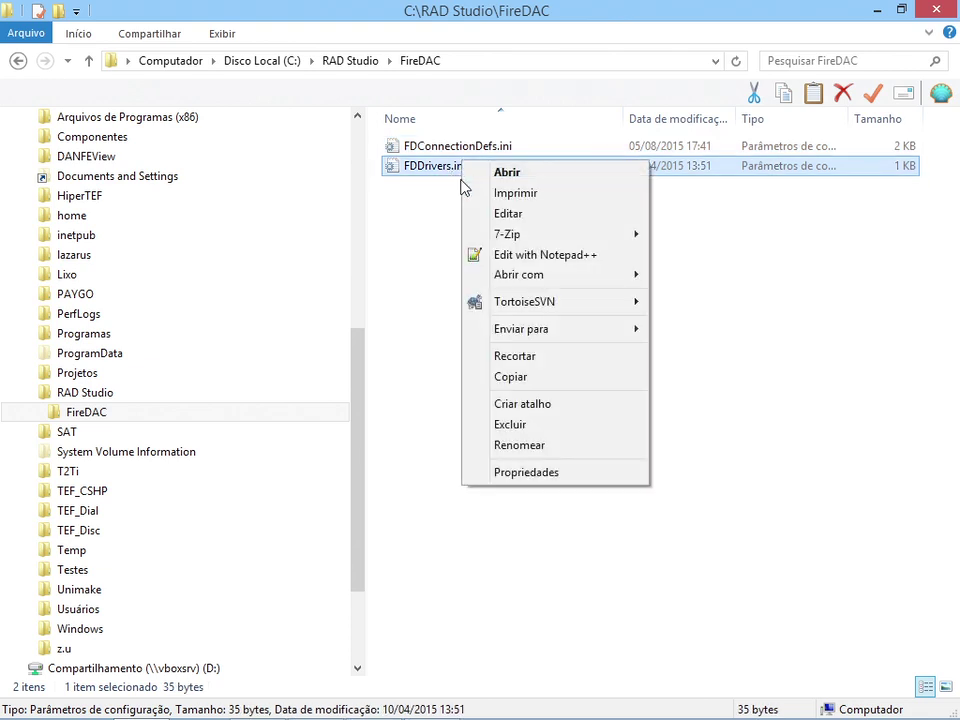
Step: View FDDrivers.ini's Encoding=UTF8 entry in Notepad++, close it, and return to FireDAC Explorer
left_click(482, 254)
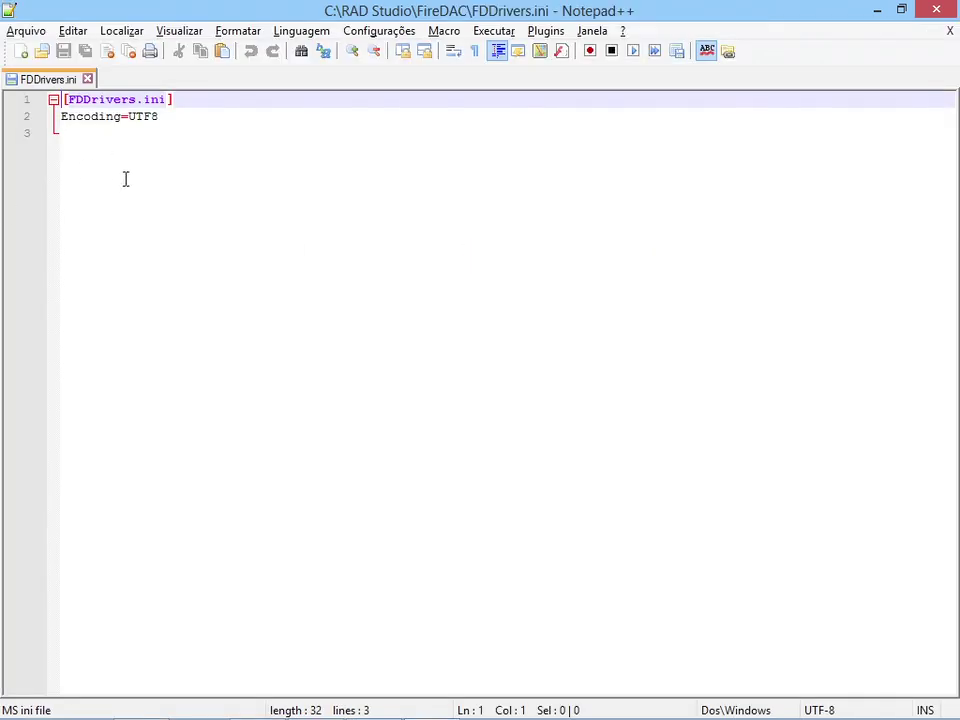
left_click(88, 79)
key("alt+Tab")
key("alt+Tab")
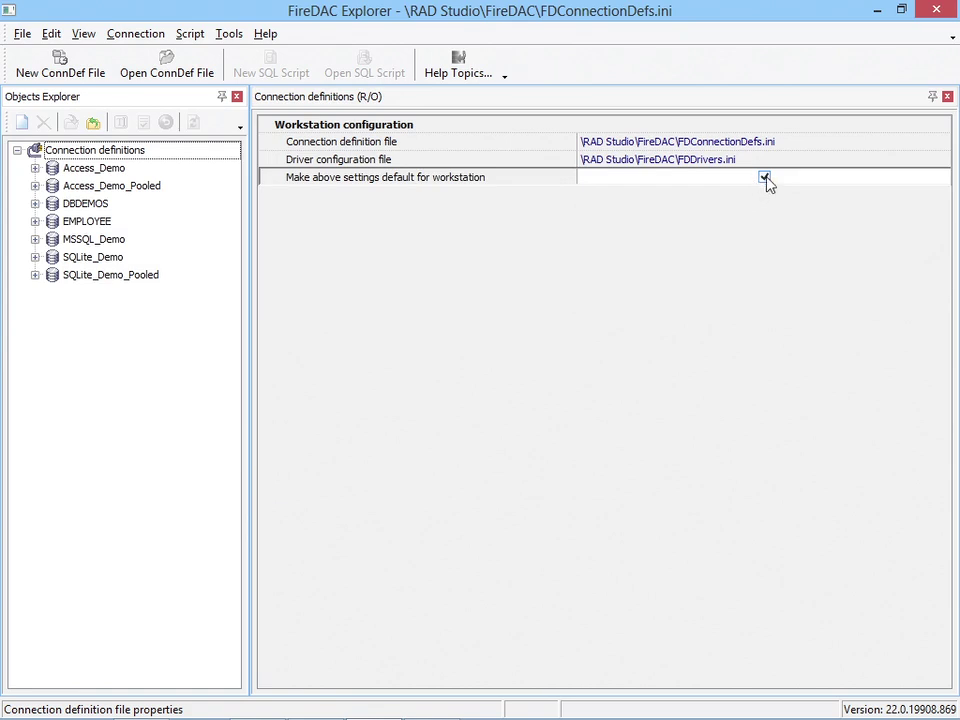
Step: Cycle through SQLyog, Notepad++ and FireDAC Explorer, ending on the Delphi XE8 IDE
key("alt+Tab")
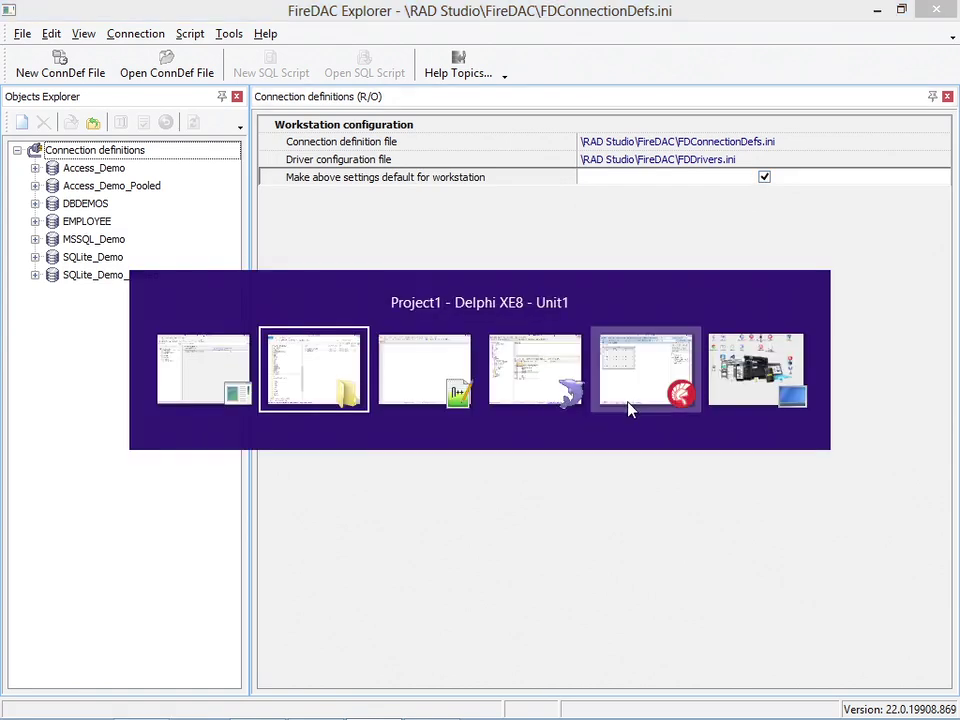
key("Tab")
key("Tab")
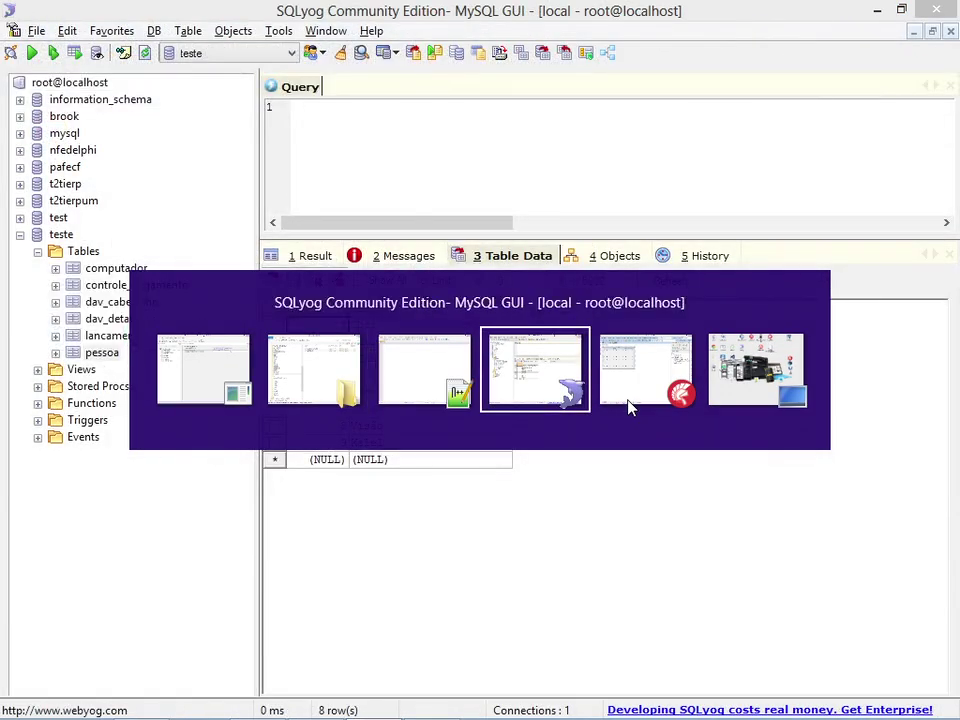
key("alt+shift+Tab")
key("alt+shift+Tab")
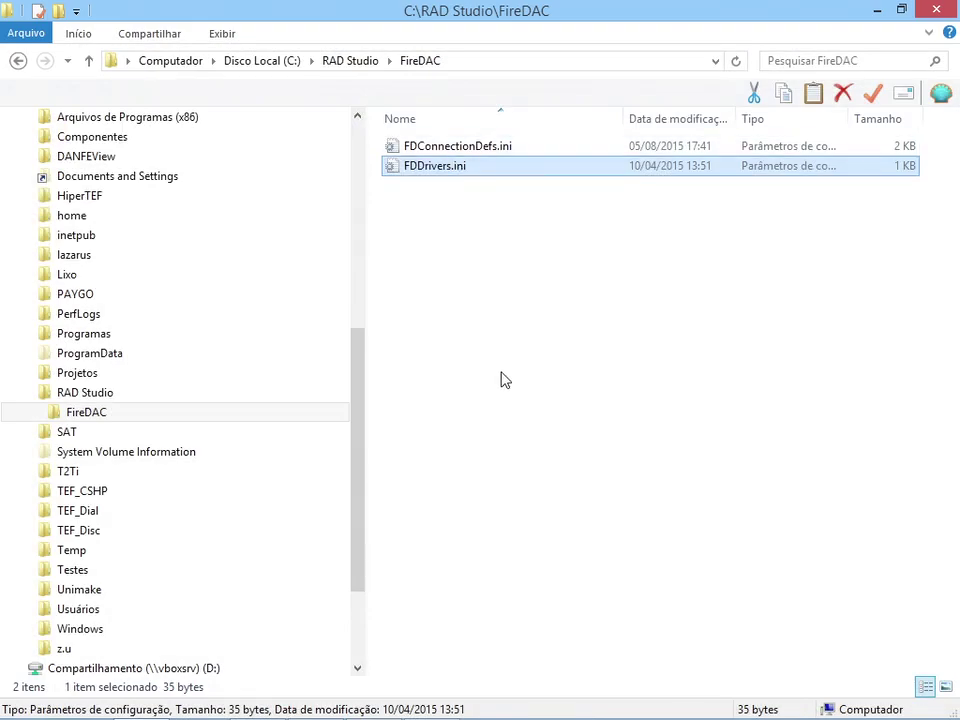
key("alt+Tab")
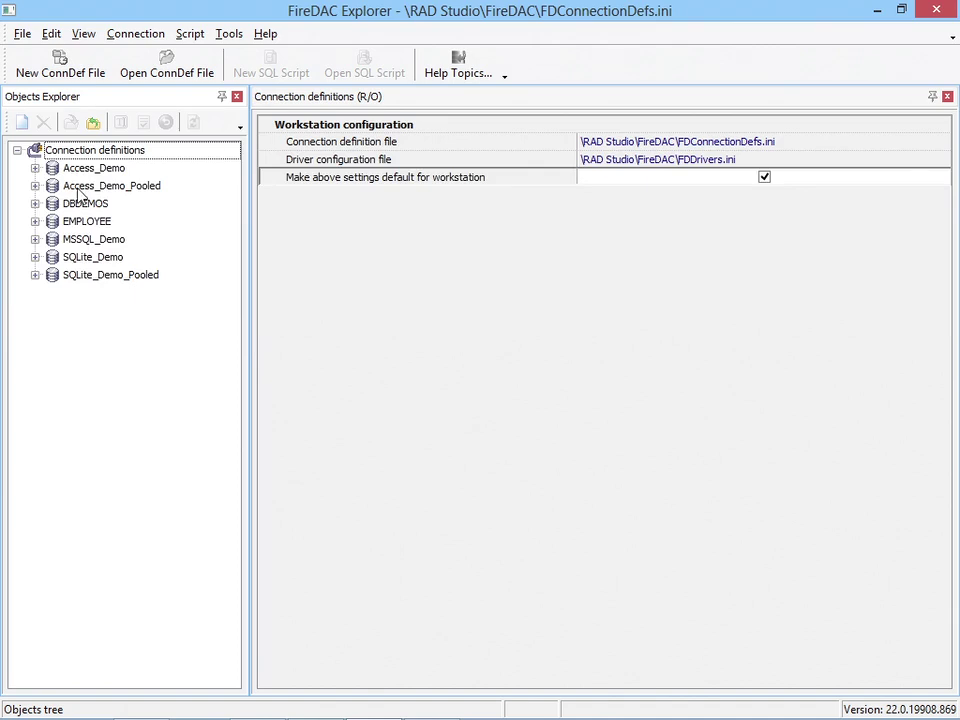
key("alt+Tab")
key("Tab")
key("Tab")
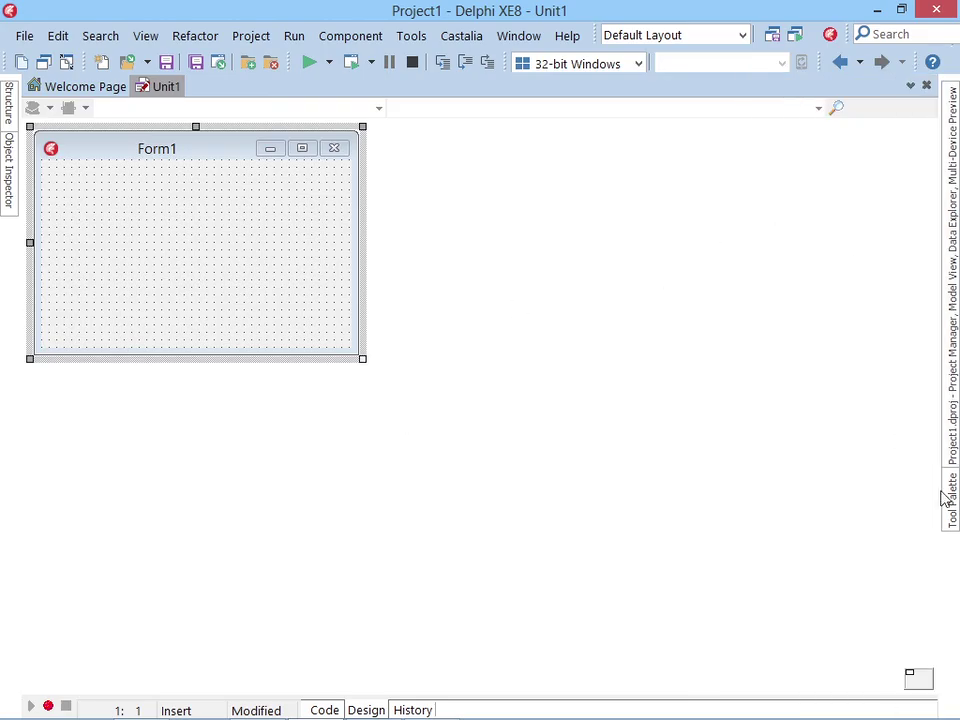
Step: Search the palette for 'fdcon' and add a TFDConnection component to Form1
mouse_move(951, 500)
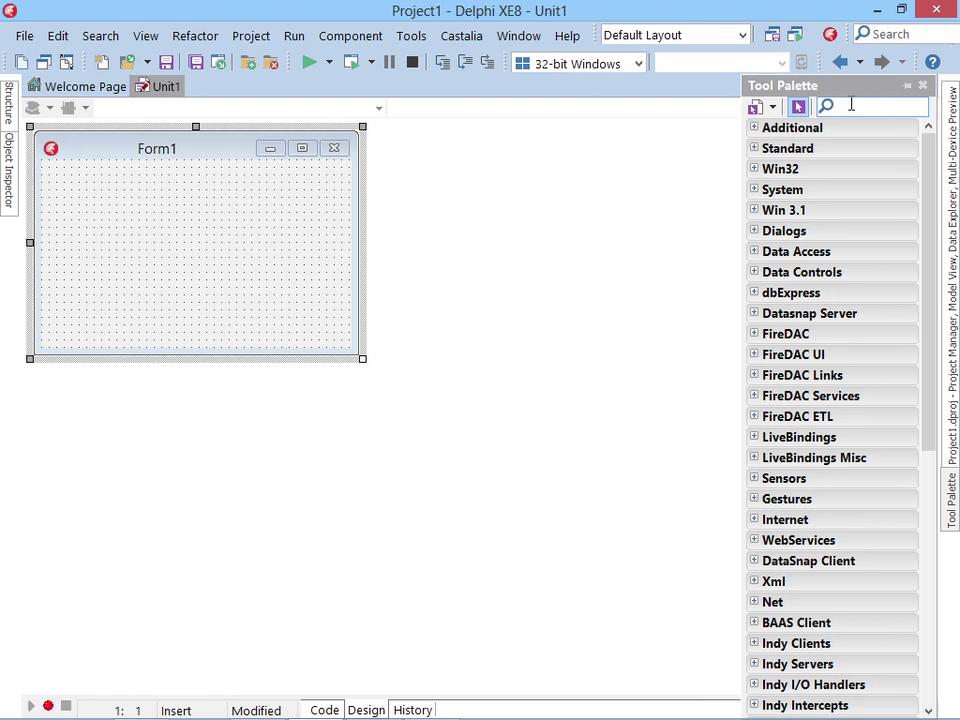
left_click(851, 104)
type("fdcon")
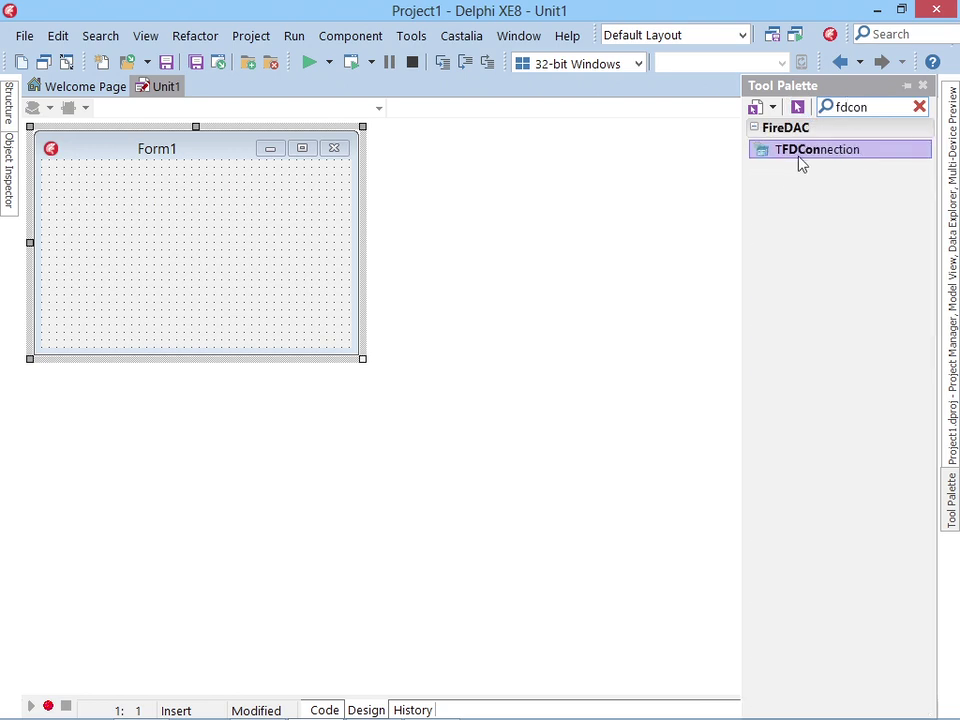
double_click(800, 152)
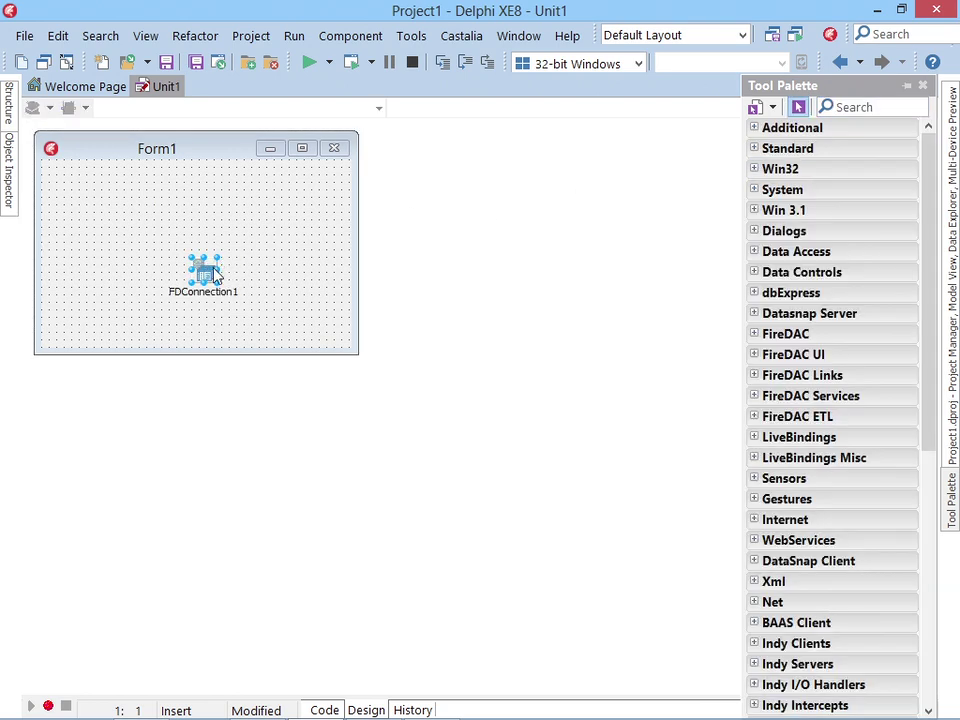
Step: Select FDConnection1 on Form1 and open its FireDAC Connection Editor
key("F11")
left_click(334, 264)
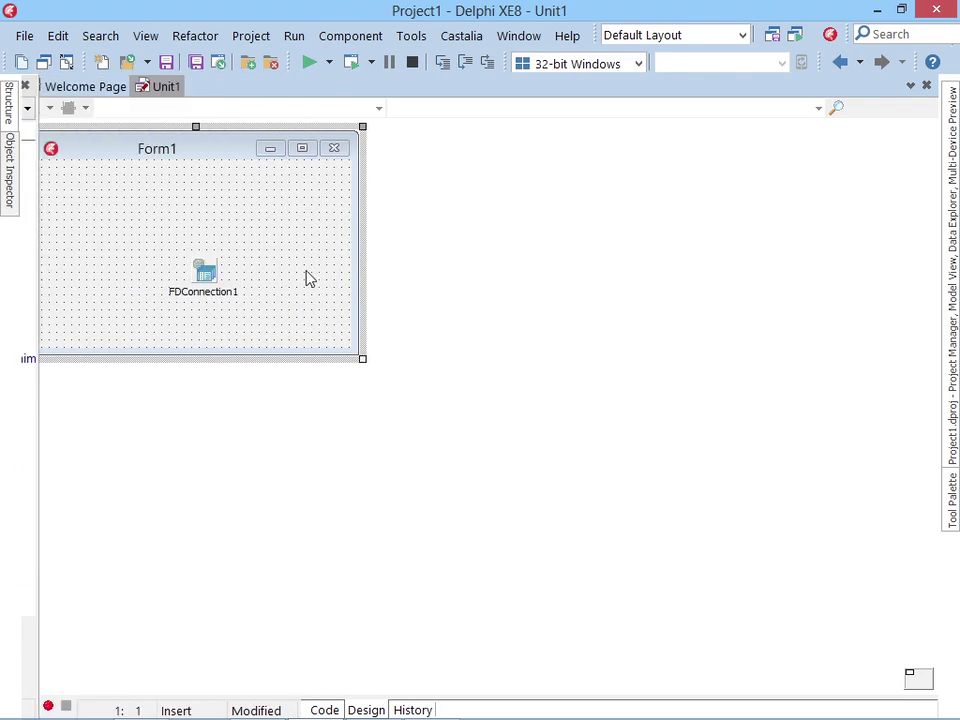
left_click(204, 272)
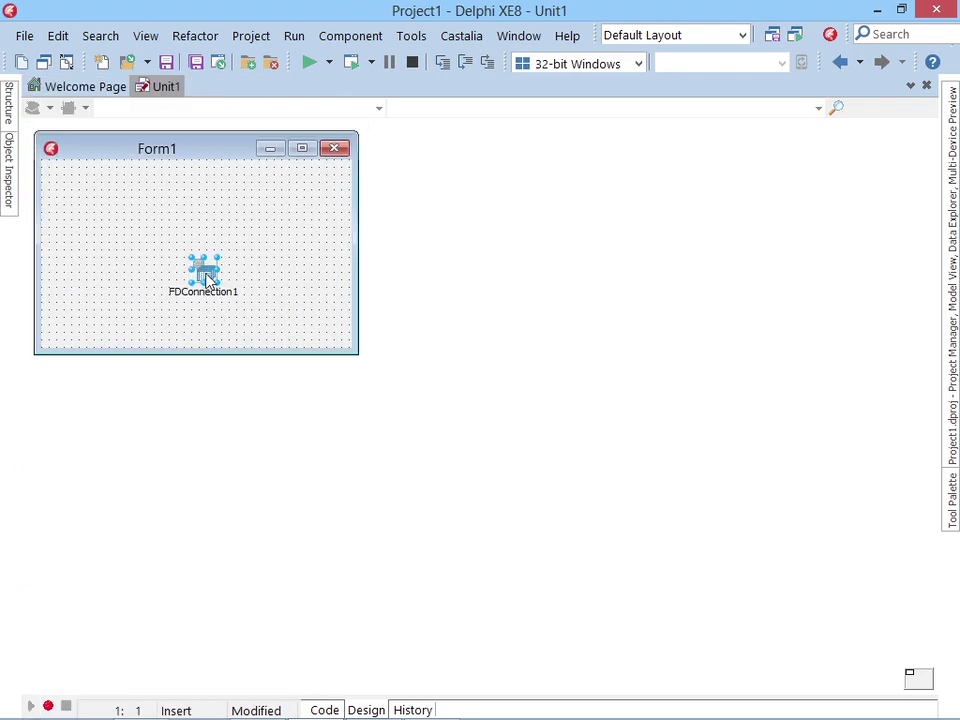
double_click(205, 275)
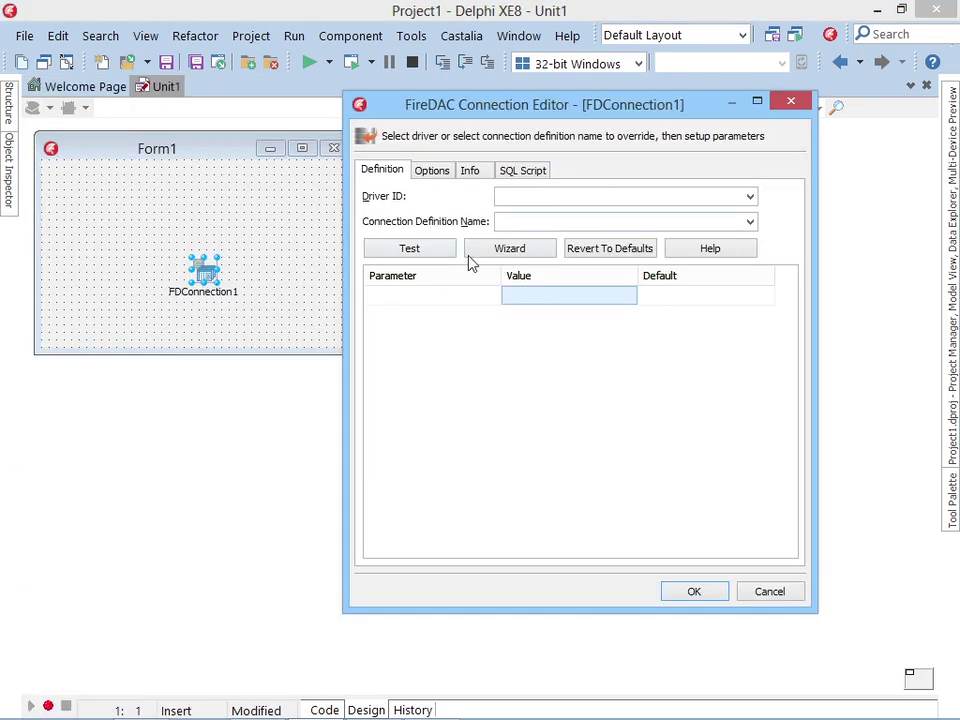
Step: Browse the Driver ID and Connection Definition lists, cancel the Connection Editor unchanged, and show FDConnection1's properties
left_click(750, 196)
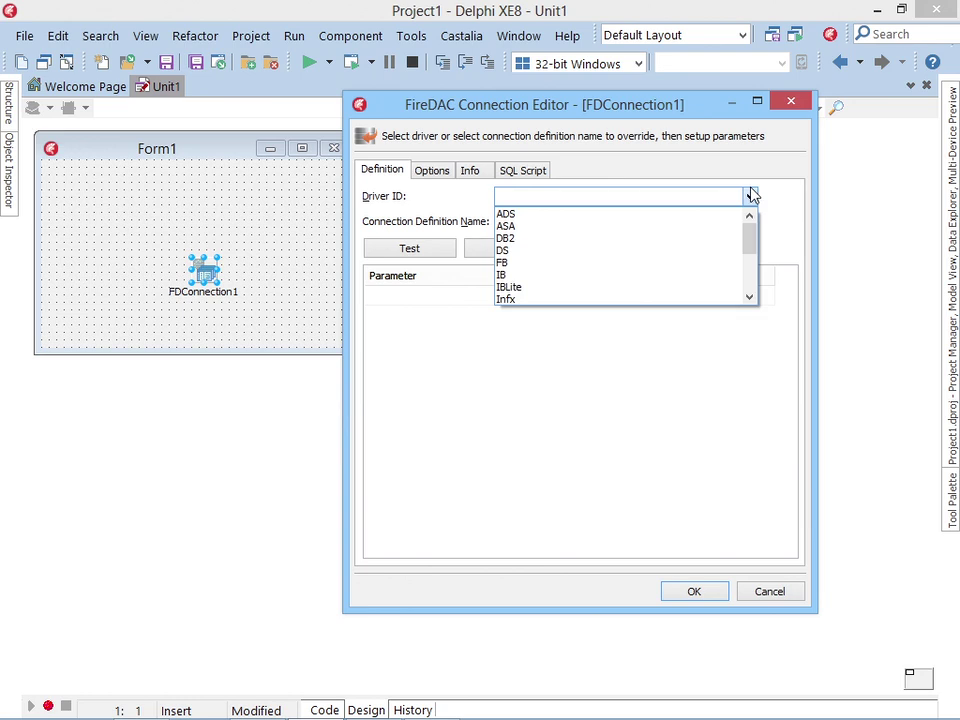
left_click(751, 195)
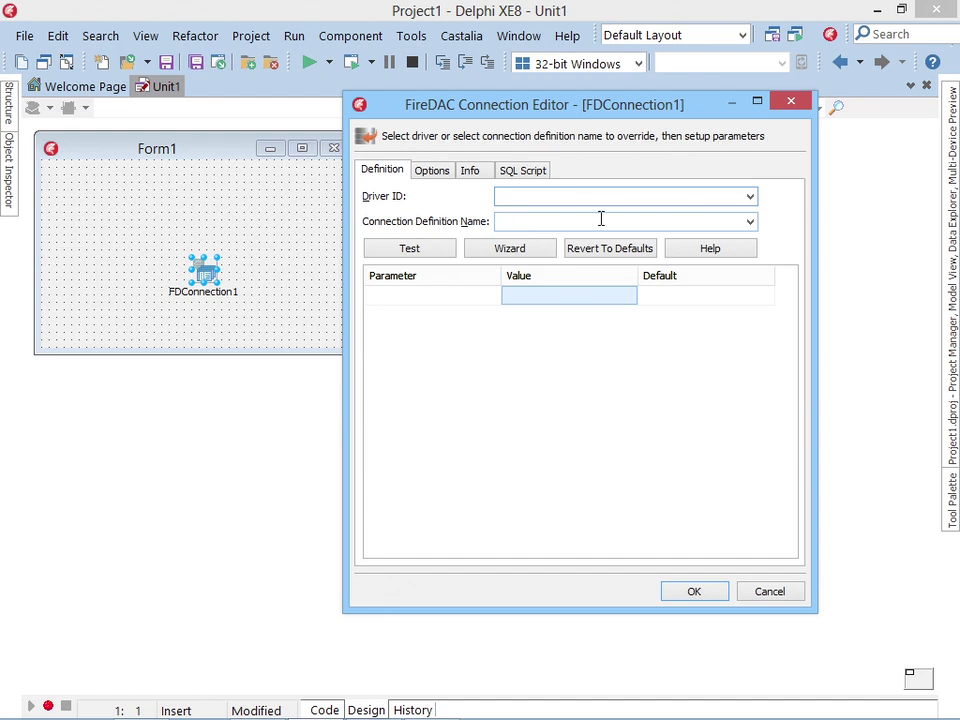
left_click(750, 221)
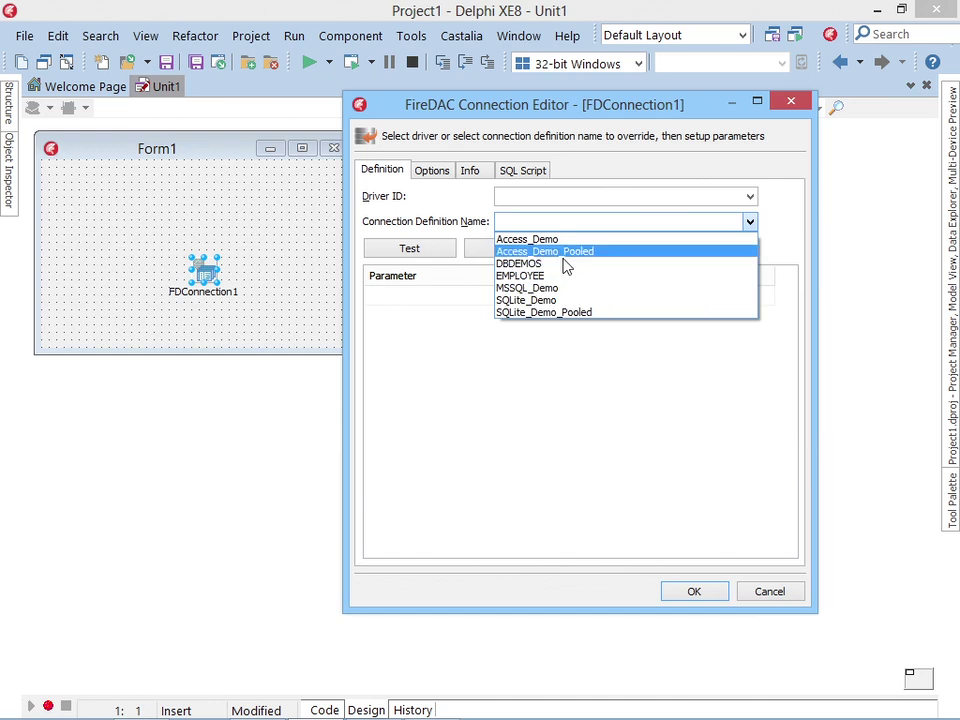
left_click(768, 594)
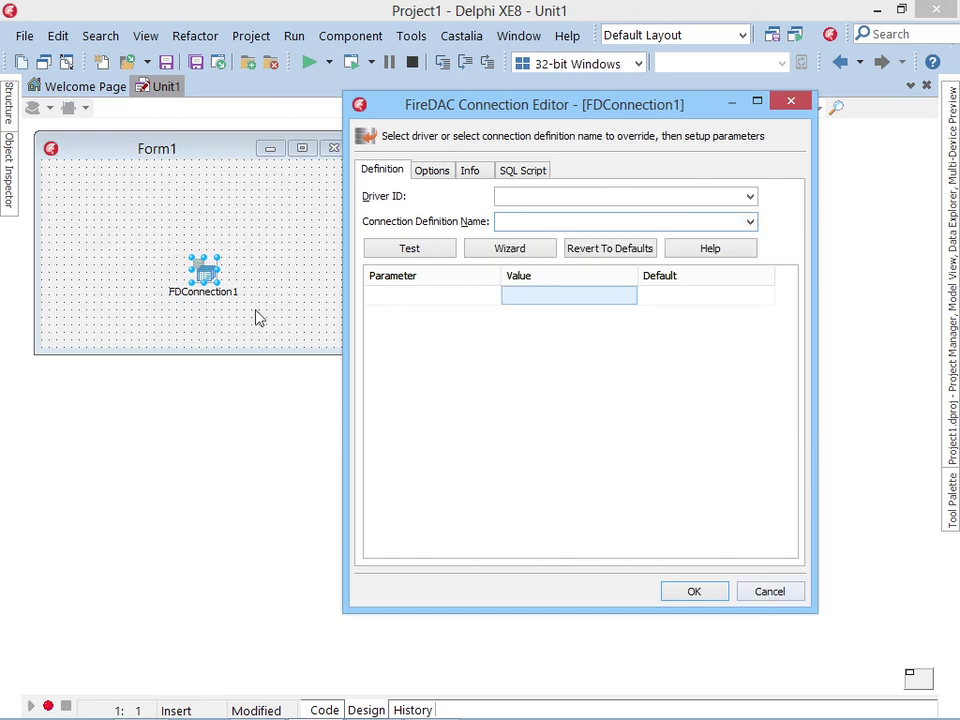
left_click(768, 592)
key("F11")
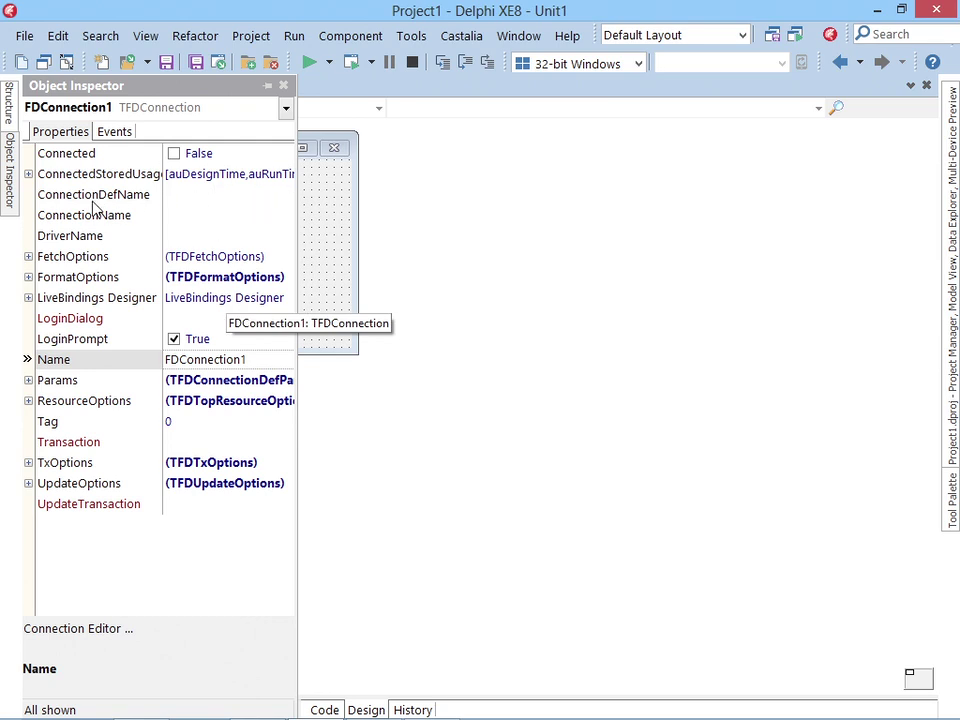
Step: Check FDConnection1's ConnectionDefName choices, leave it blank, and switch to FireDAC Explorer
left_click(262, 196)
left_click(289, 200)
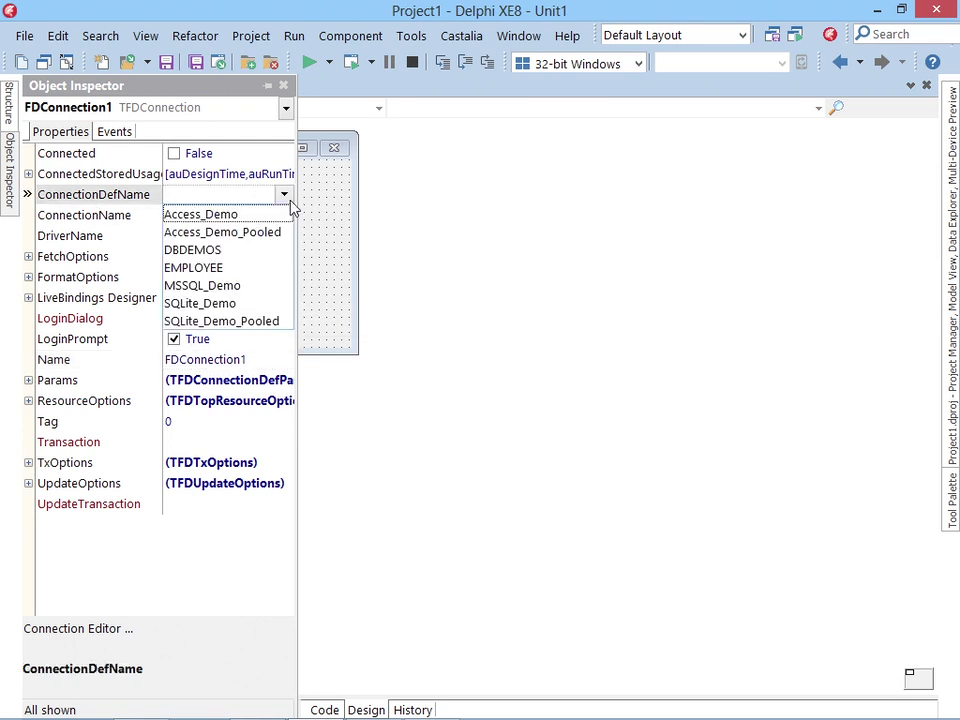
left_click(321, 272)
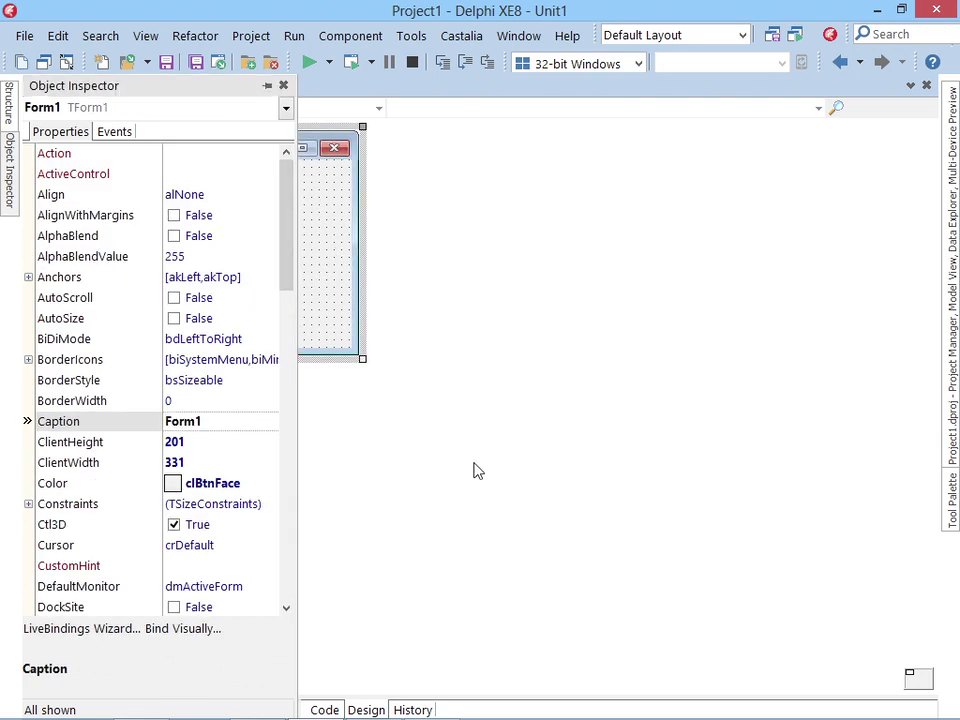
key("alt+Tab")
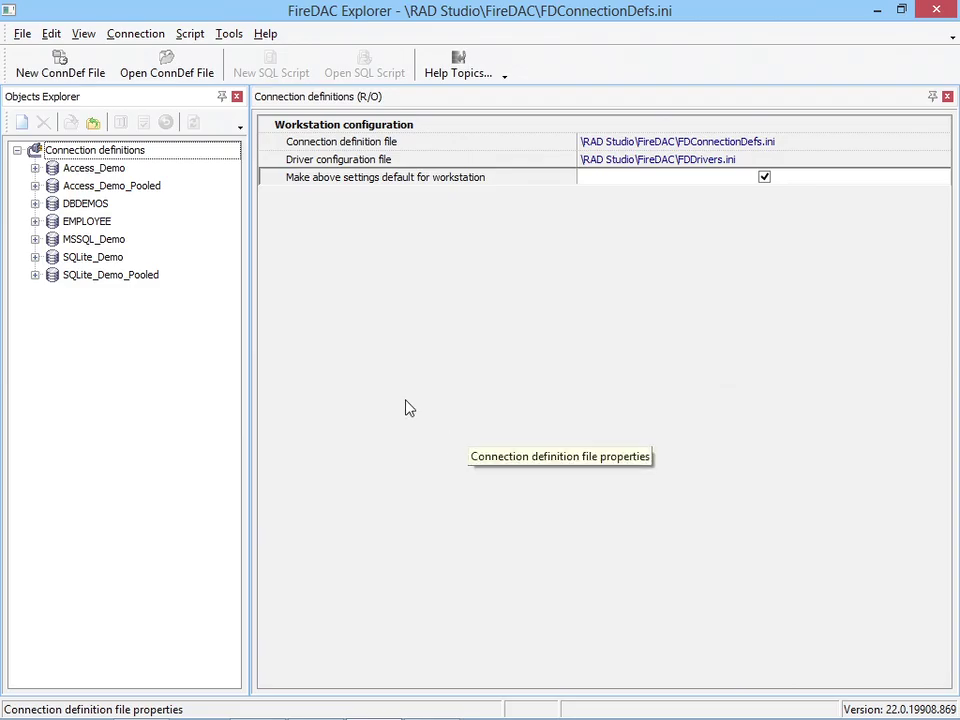
left_click(76, 170)
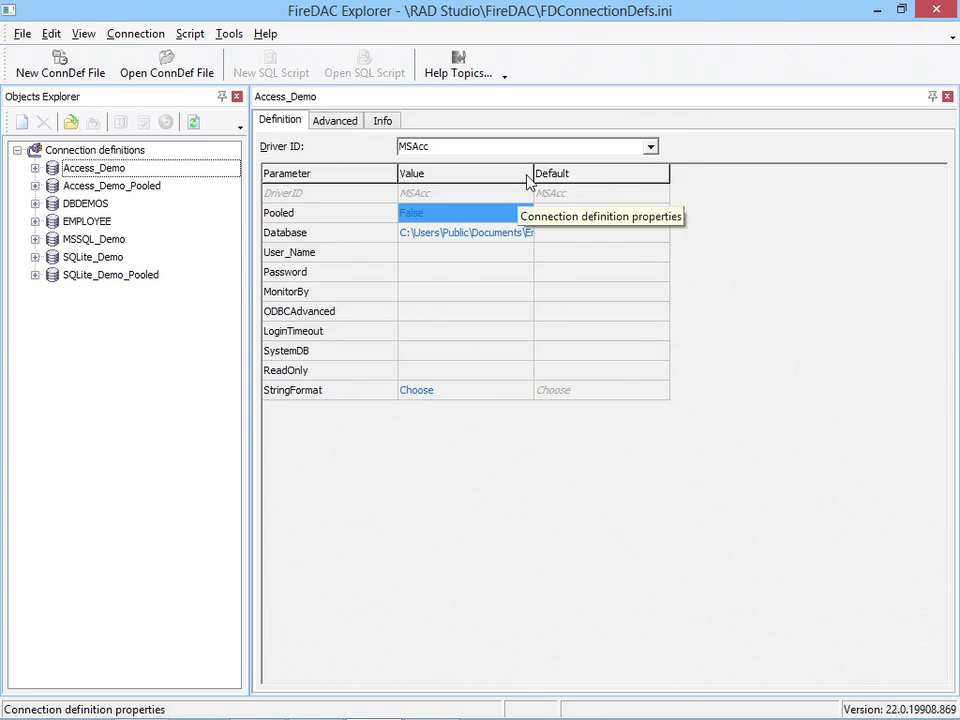
left_click_drag(532, 173, 757, 168)
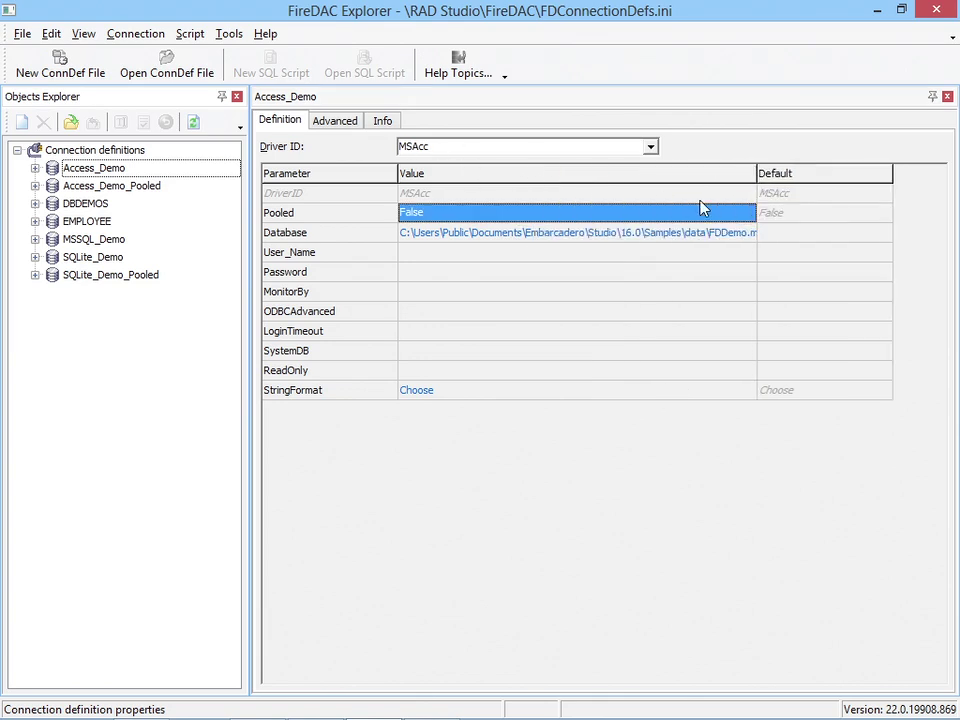
left_click_drag(754, 173, 793, 173)
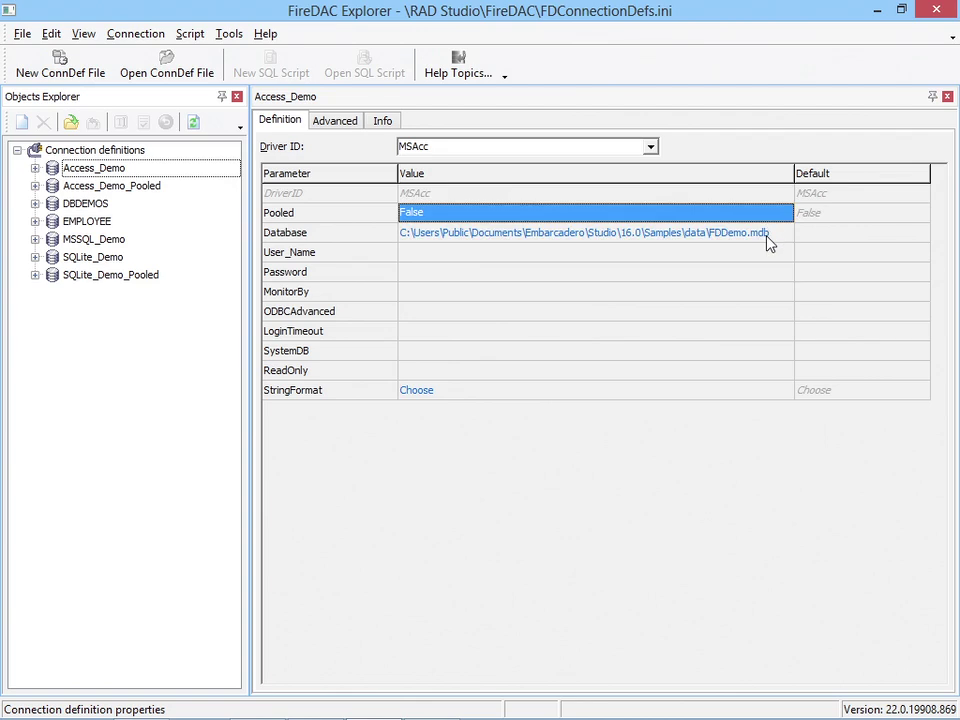
left_click(766, 233)
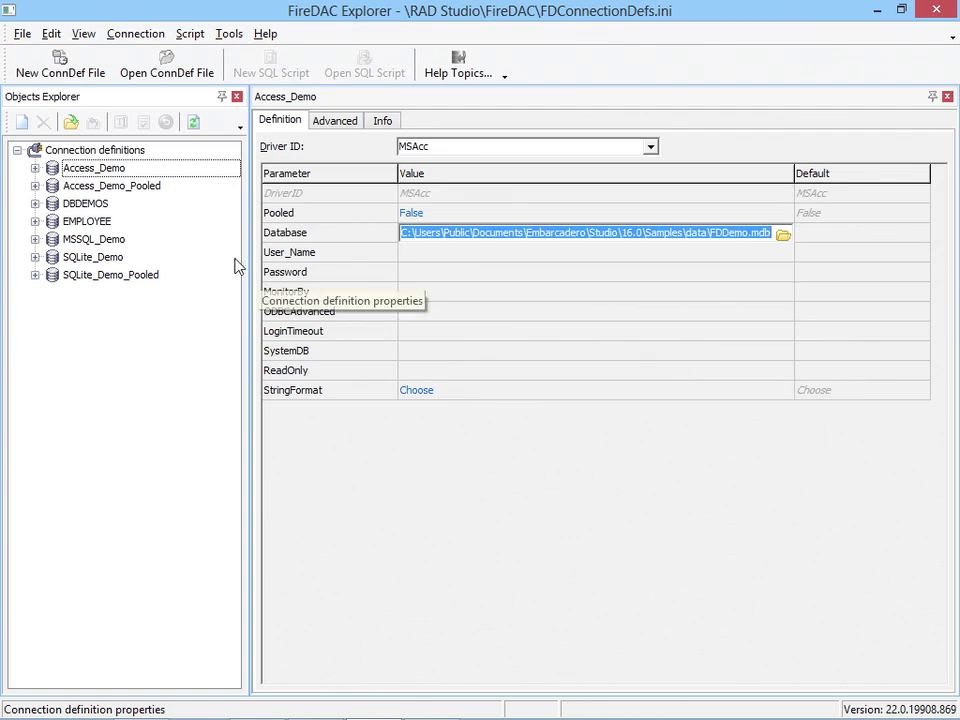
left_click(128, 190)
left_click(714, 234)
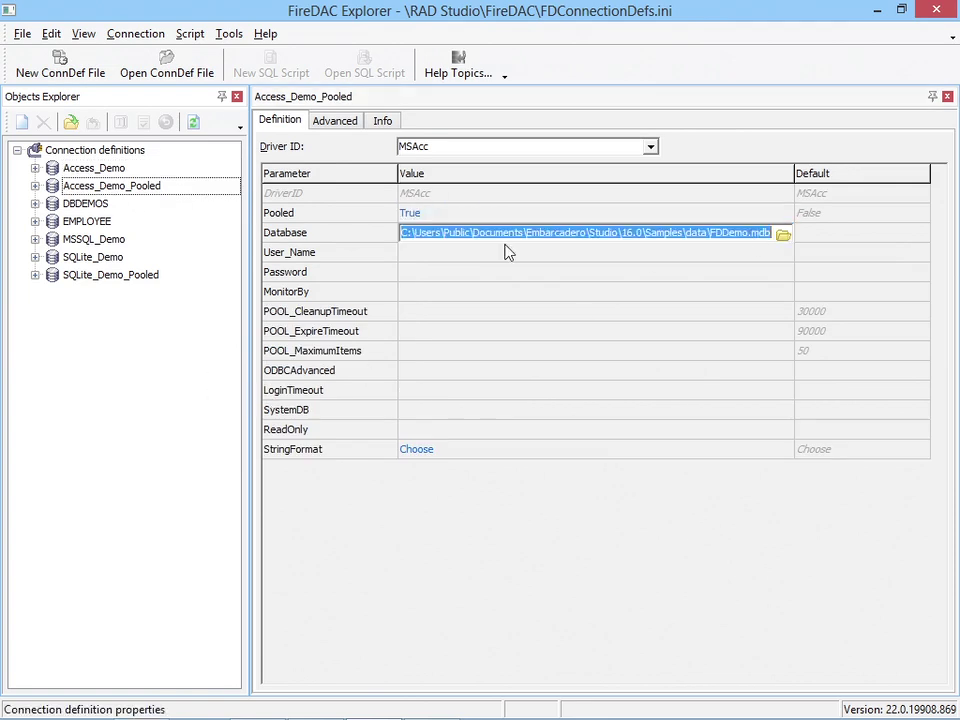
left_click(95, 204)
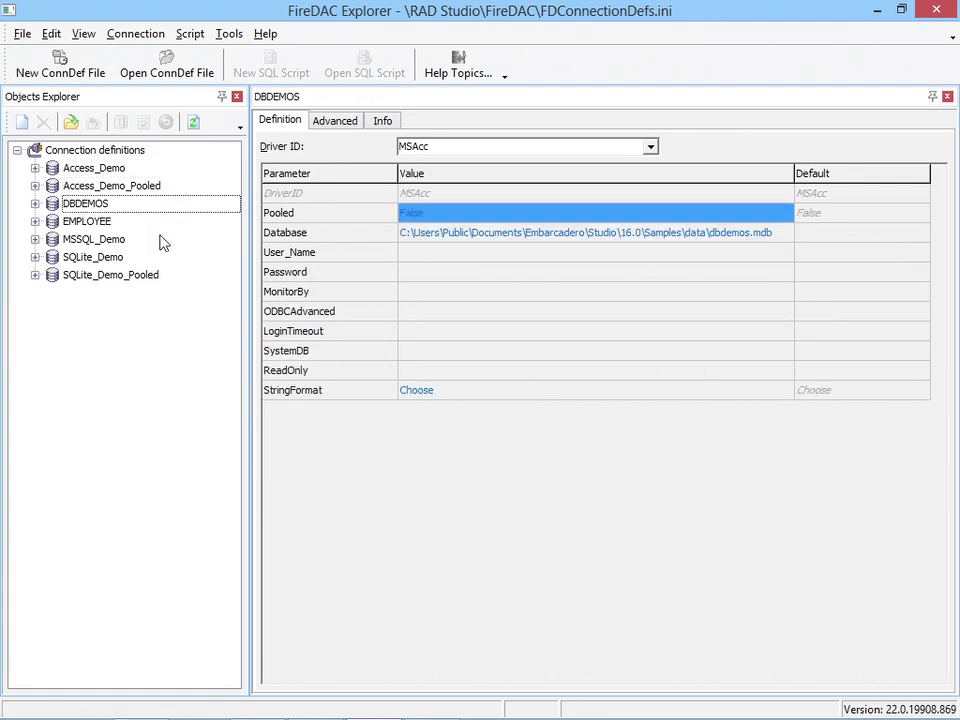
left_click(752, 234)
left_click(86, 221)
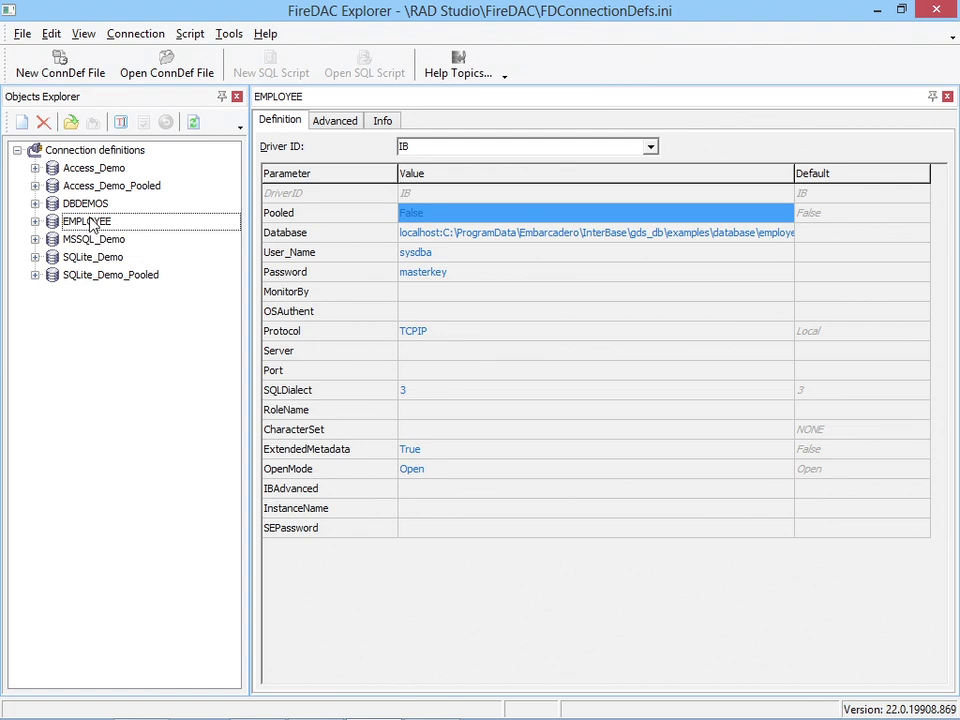
left_click_drag(794, 173, 864, 166)
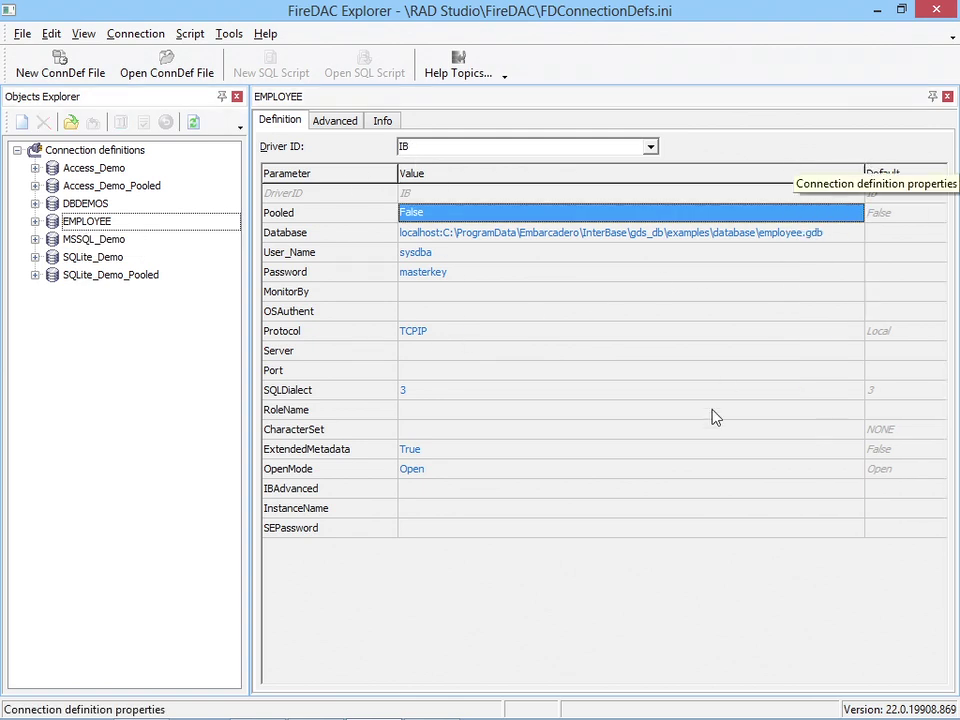
left_click(62, 240)
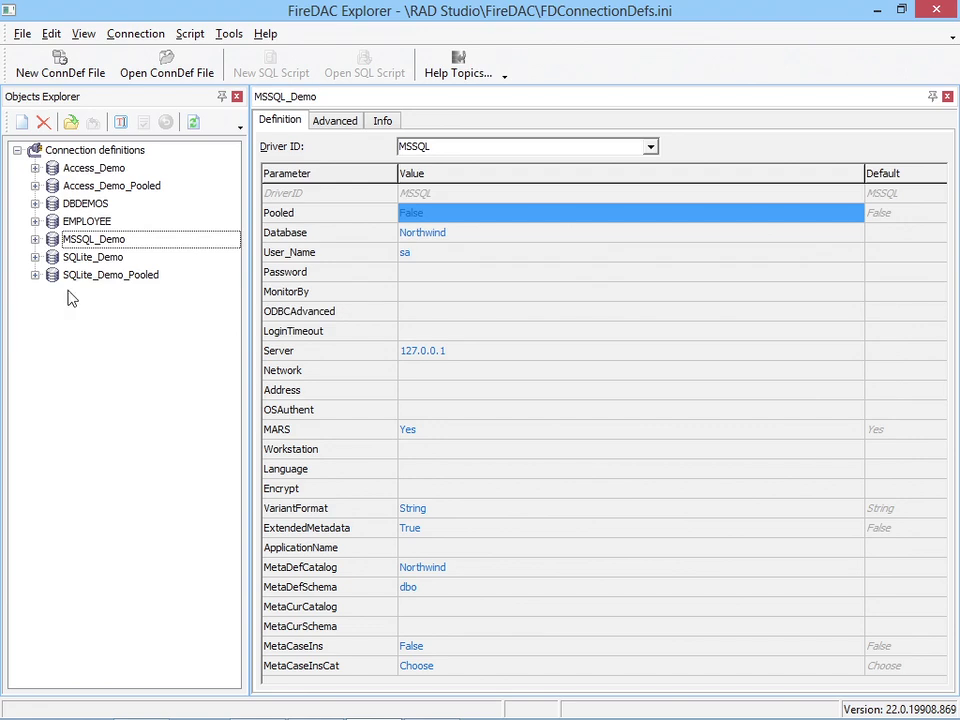
left_click(112, 260)
left_click(112, 275)
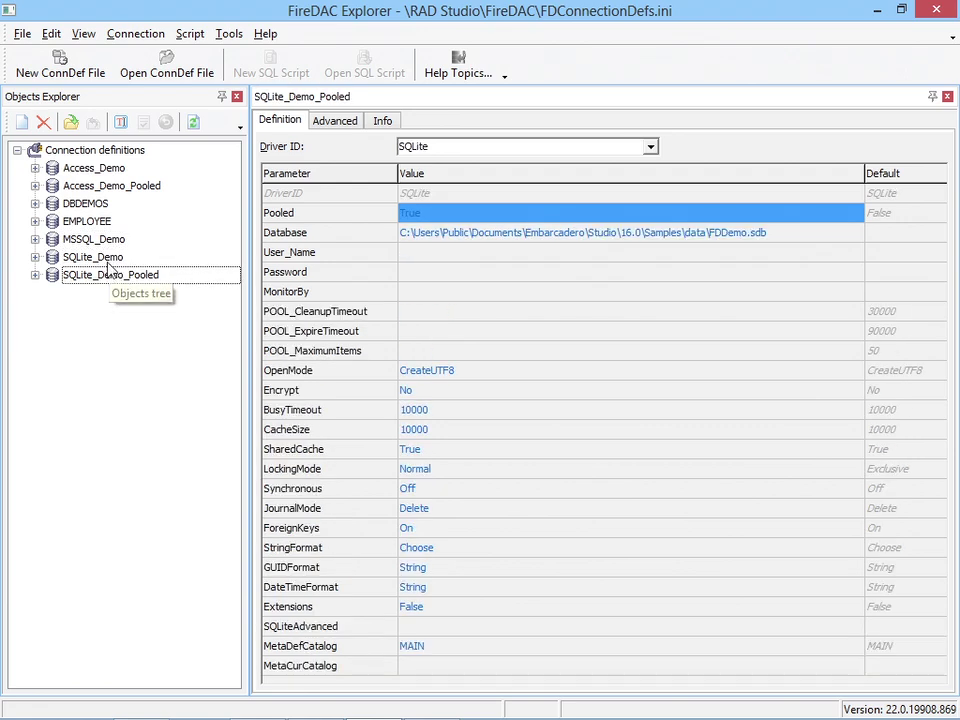
key("Up")
key("Down")
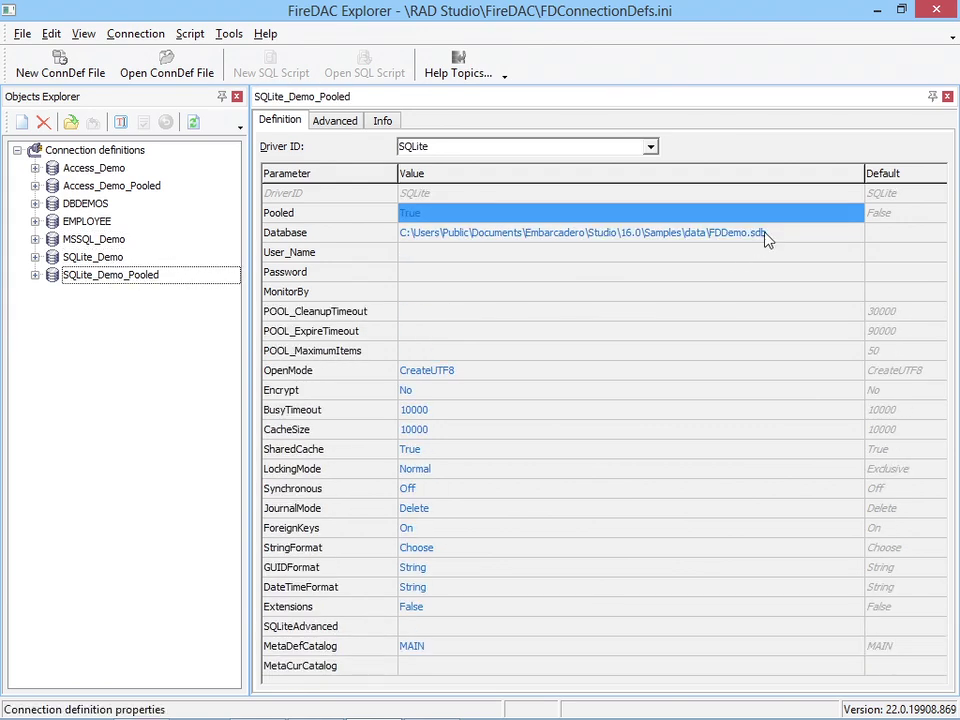
key("Up")
key("Down")
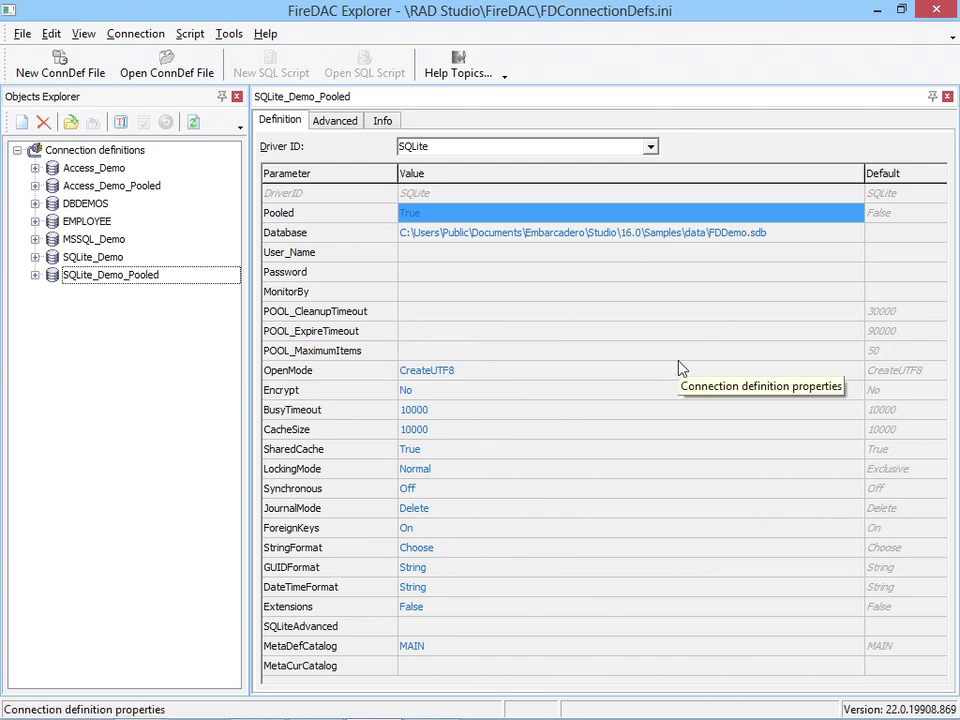
left_click(105, 150)
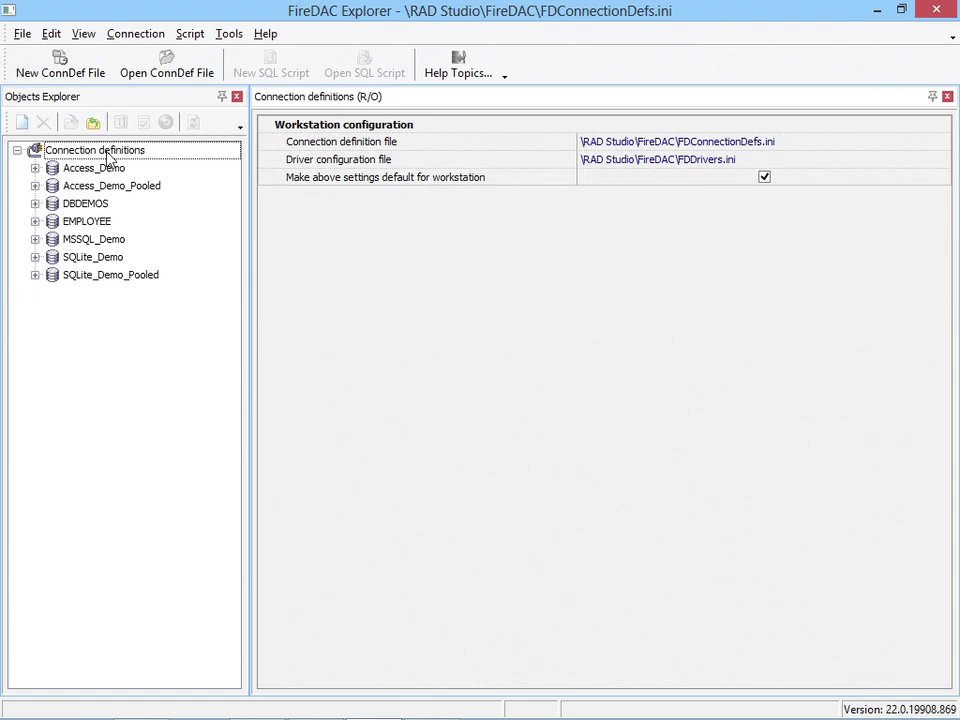
Step: Bring up the Objects Explorer context menu for adding a new connection definition
right_click(189, 155)
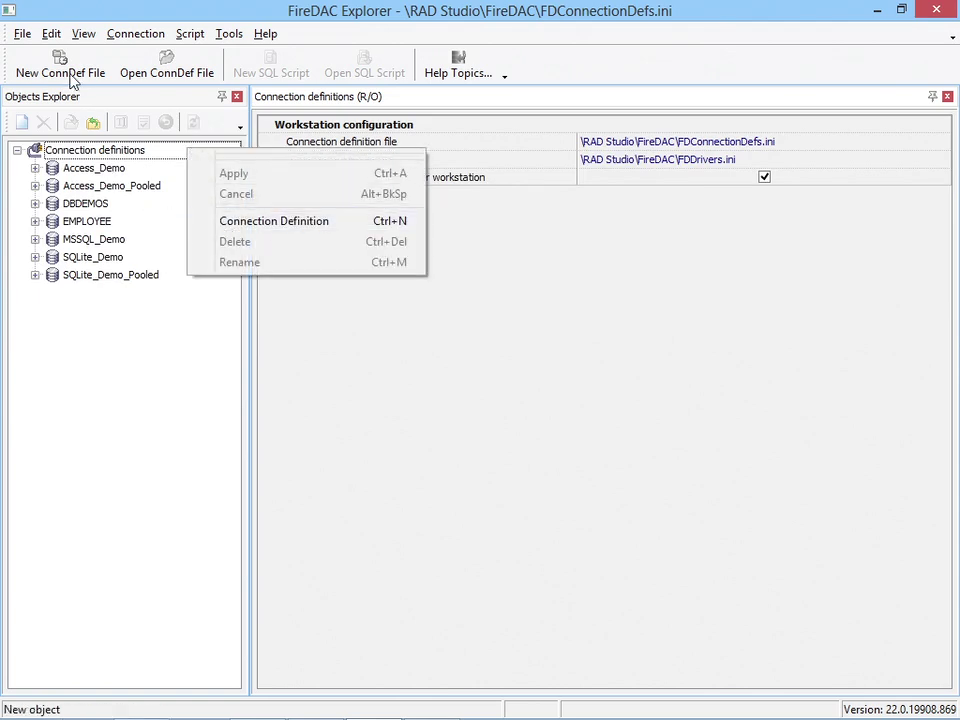
left_click(154, 326)
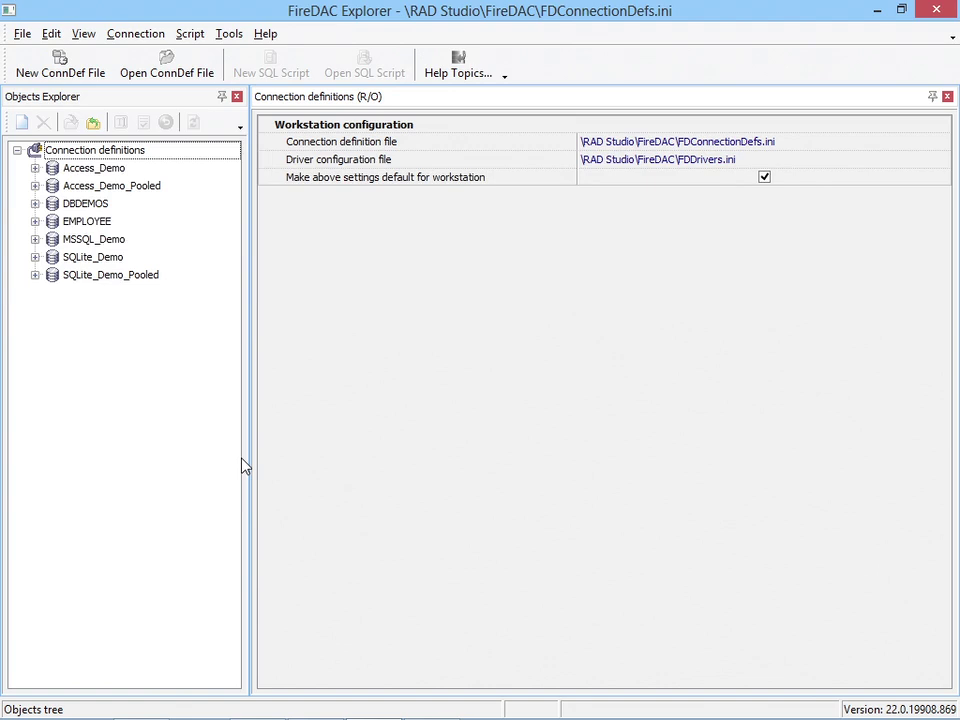
right_click(164, 396)
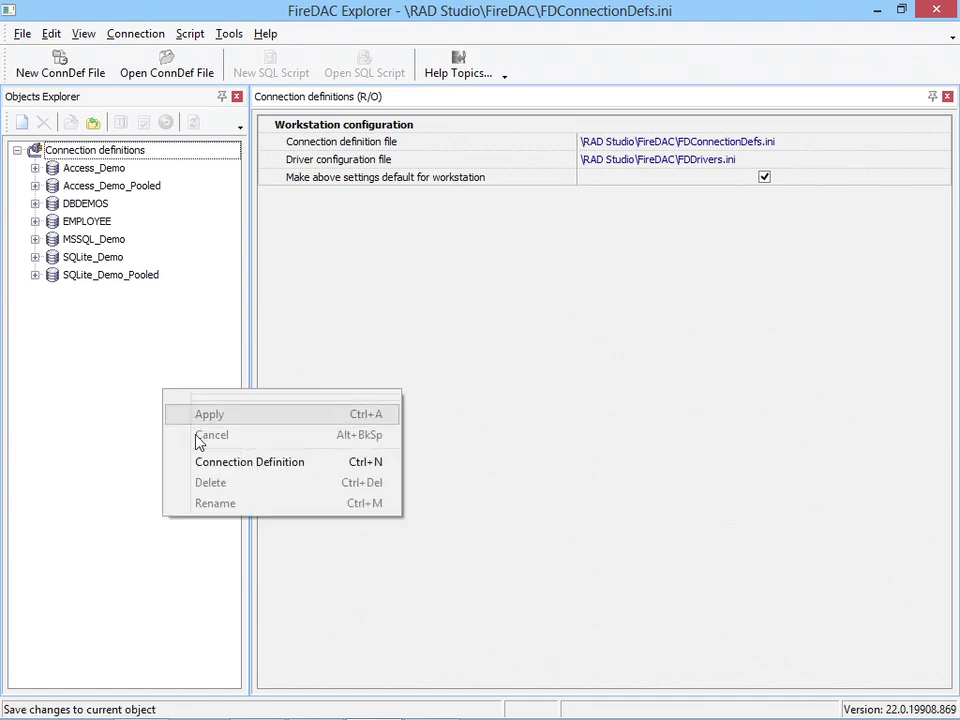
Step: Create a new connection definition named MySQL
left_click(243, 462)
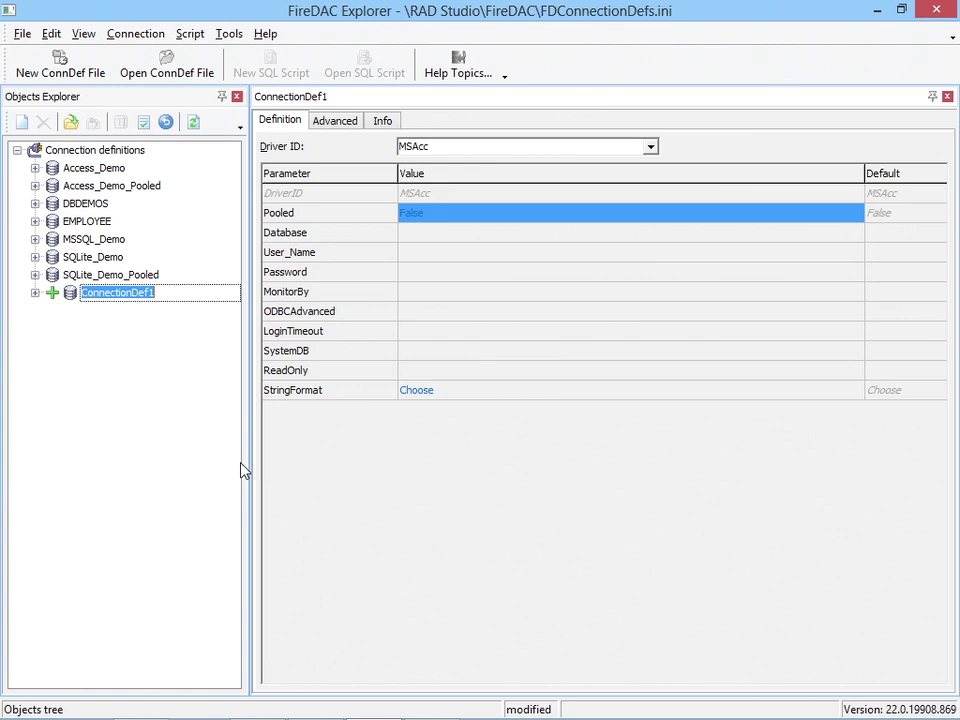
type("MySQL")
key("Return")
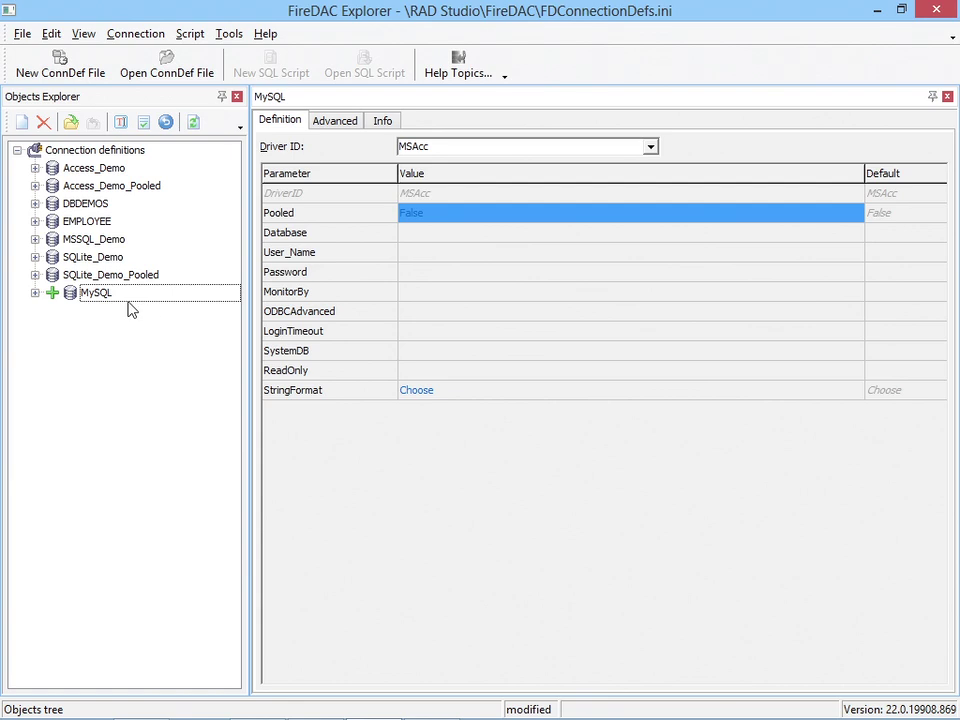
Step: Fill in the user name and password, set Database to teste, and save the definition
left_click(448, 234)
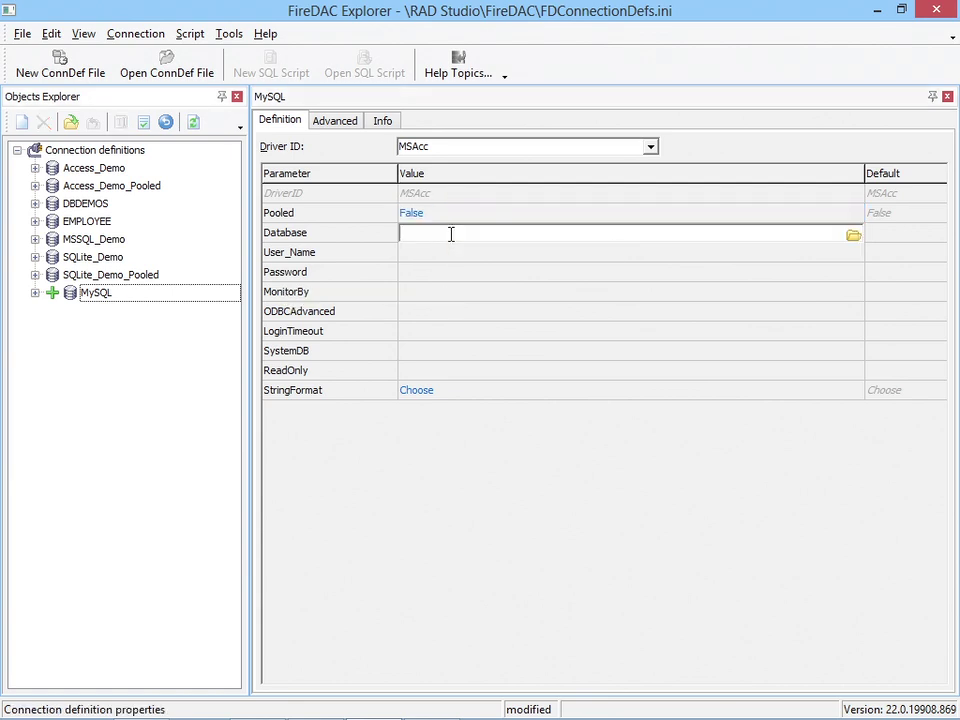
left_click(515, 252)
type("root")
key("Down")
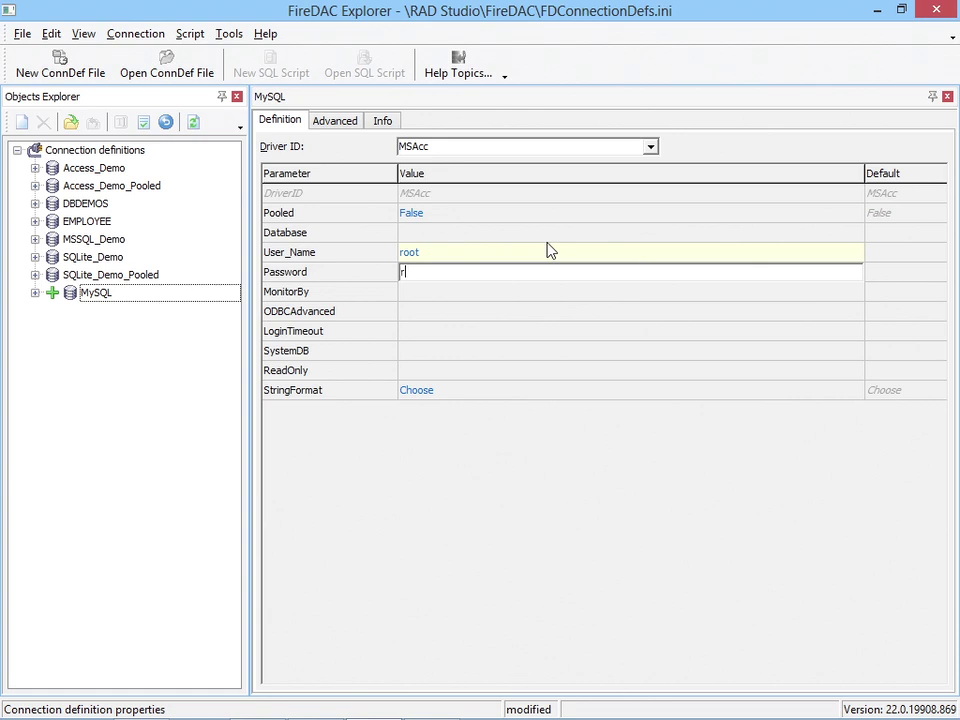
key("Up")
key("Up")
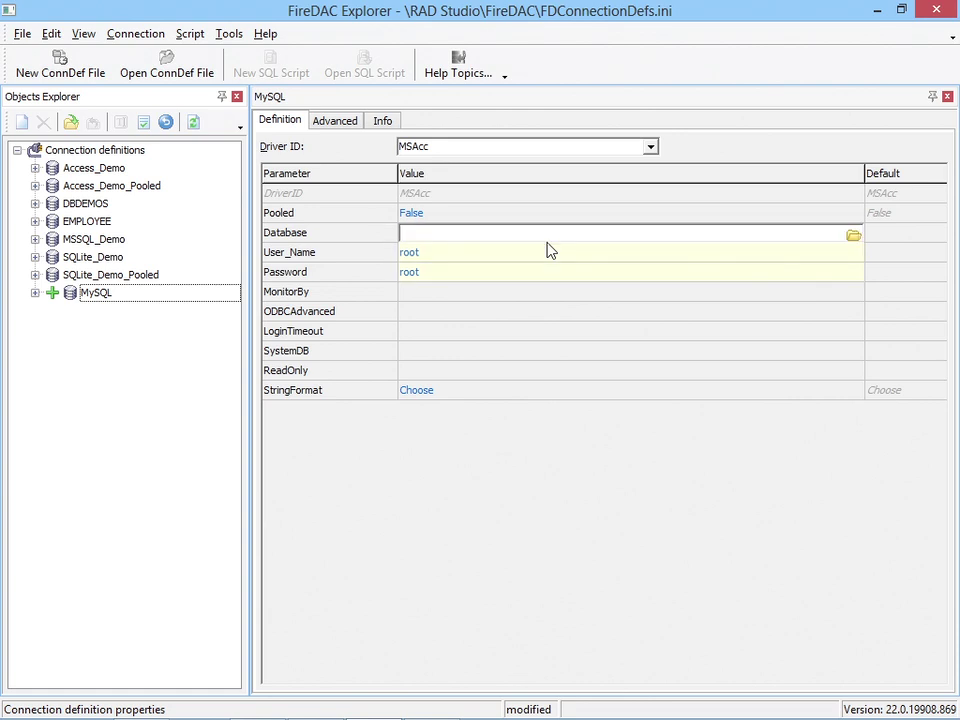
type("teste")
key("Down")
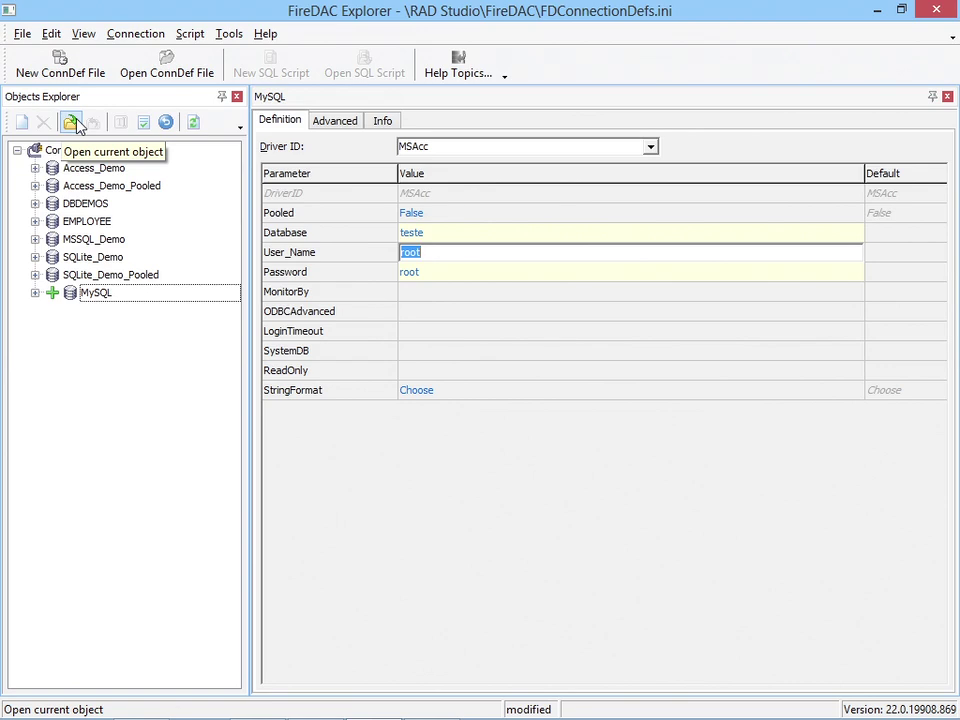
left_click(145, 124)
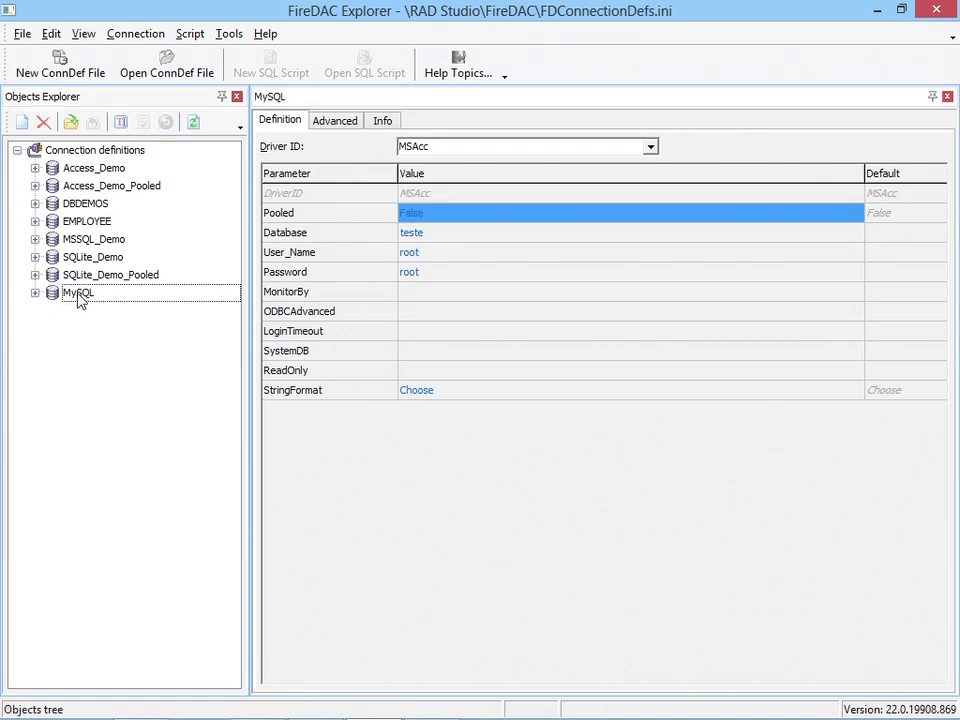
Step: Try connecting with the MySQL definition and dismiss the Microsoft Access driver error
left_click(71, 122)
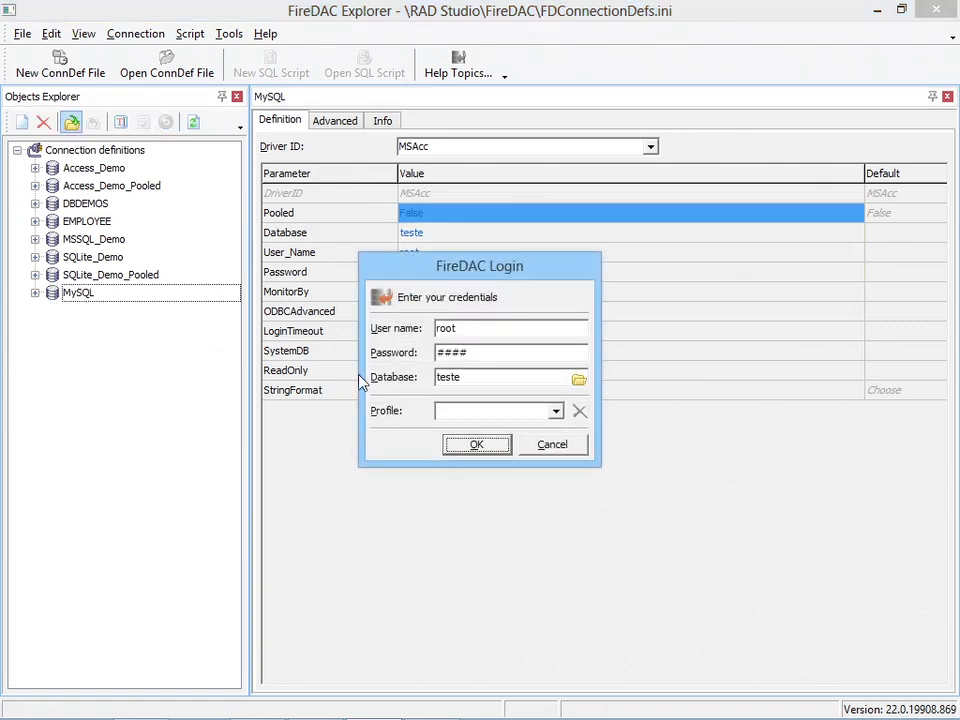
left_click(452, 446)
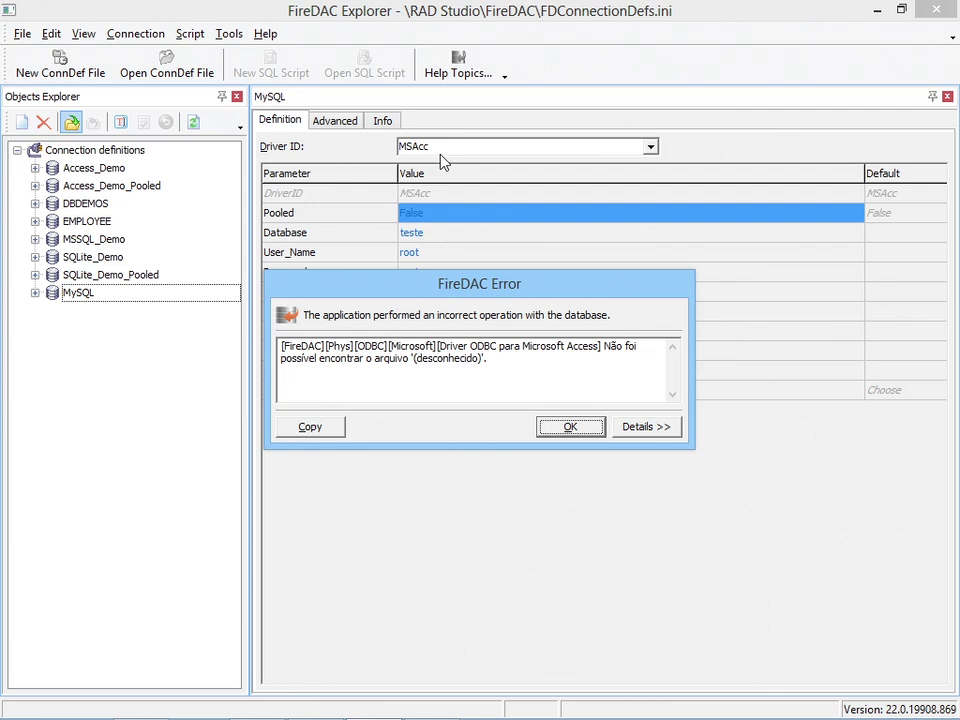
left_click(562, 428)
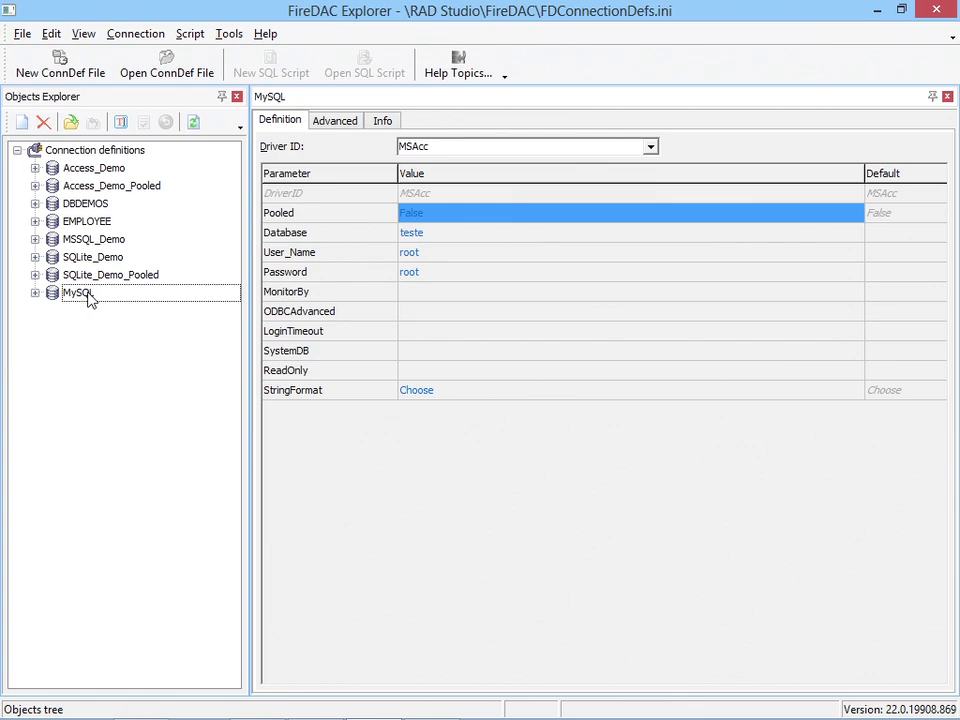
left_click(650, 147)
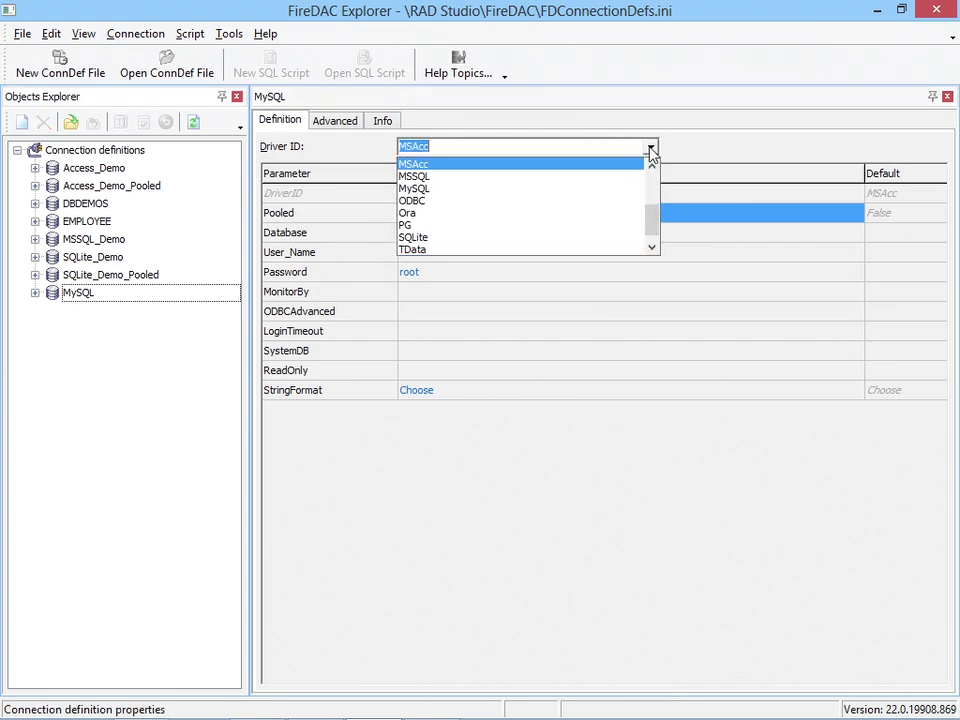
Step: Switch the definition to the MySQL driver, set Server to localhost, and save it
left_click(515, 190)
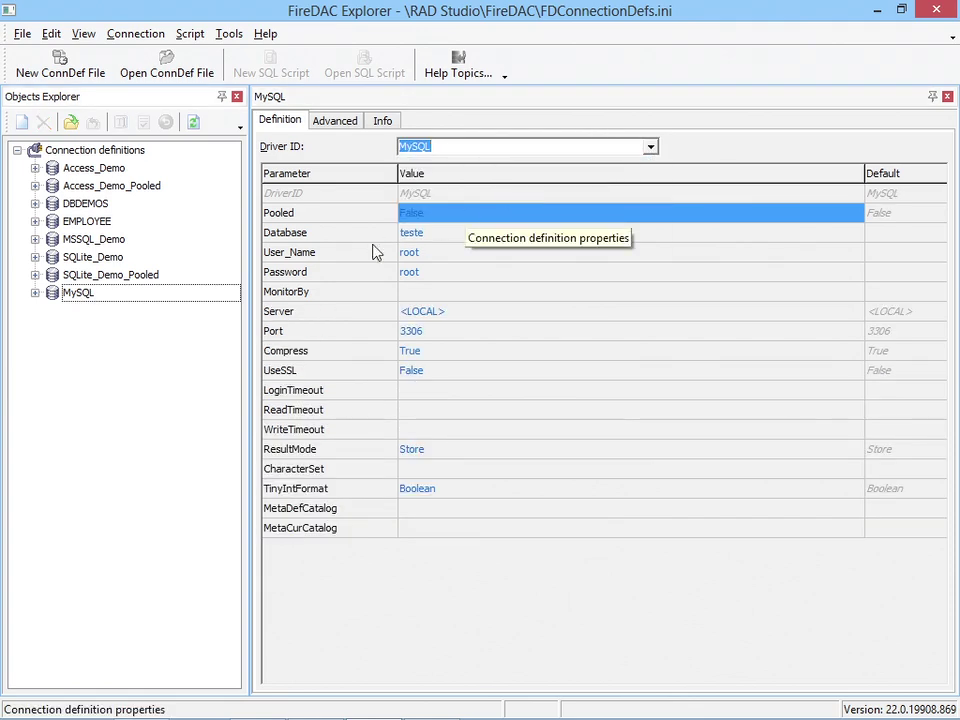
left_click(439, 252)
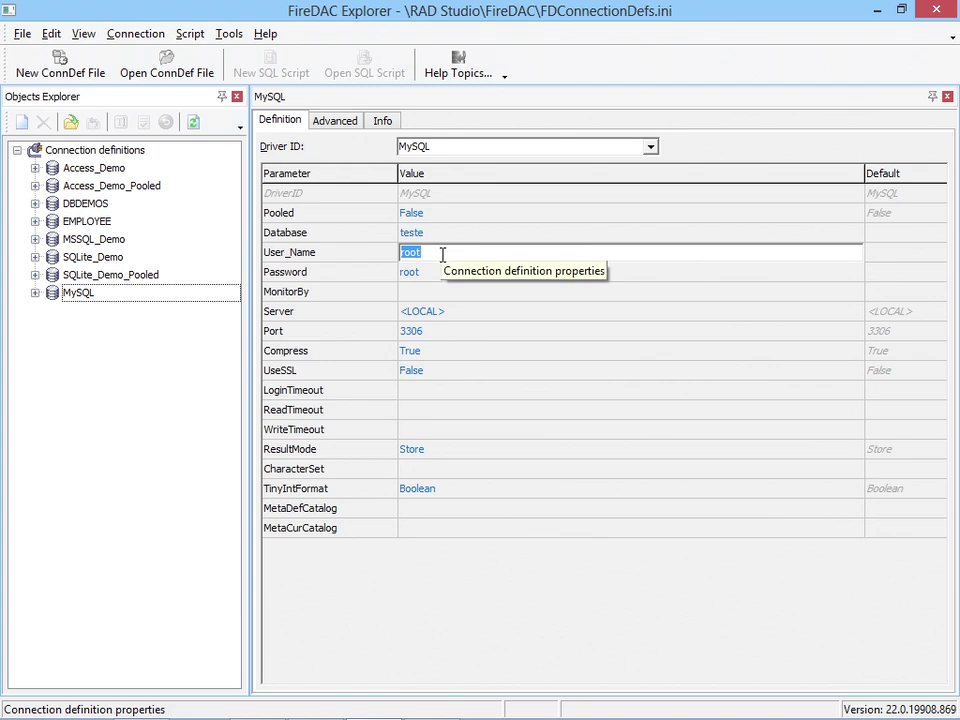
left_click(445, 272)
left_click(443, 313)
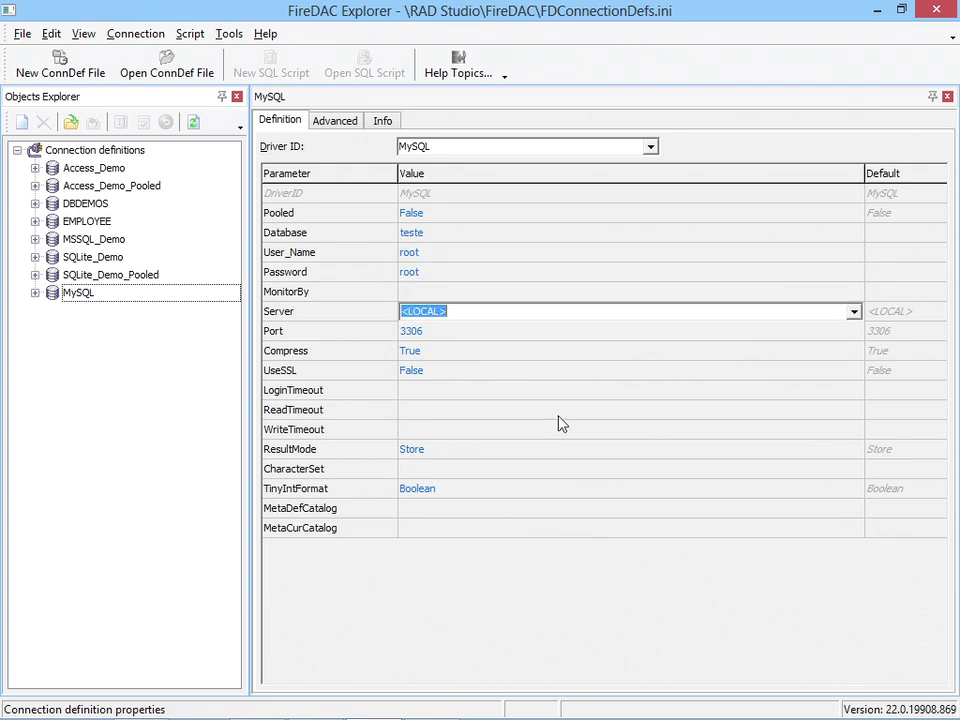
type("oc")
key("BackSpace")
key("BackSpace")
type("localhost")
key("Tab")
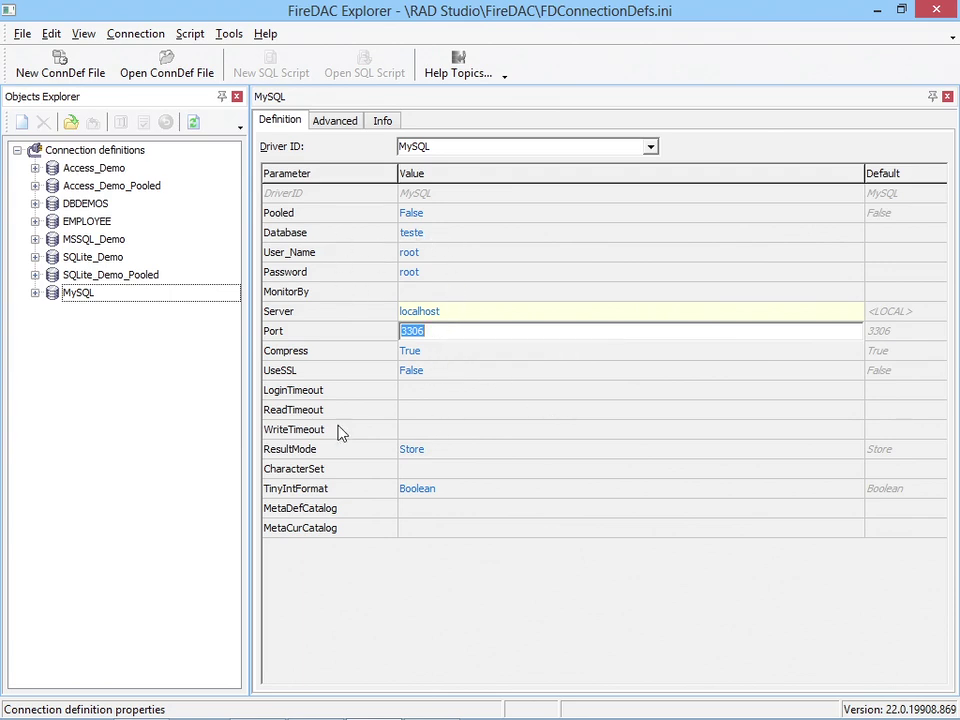
left_click(88, 297)
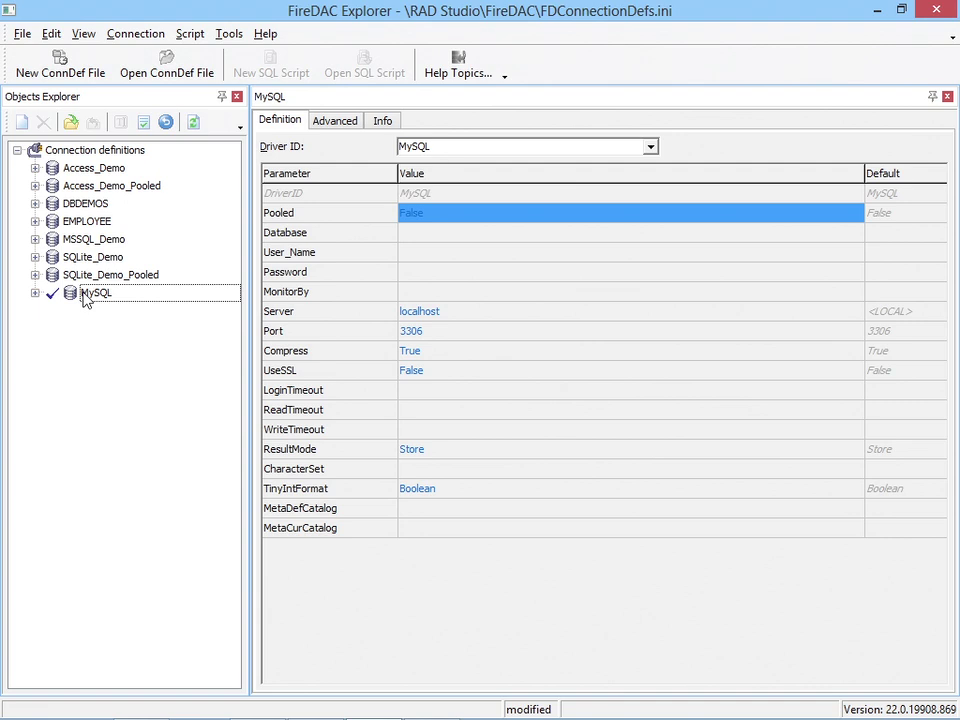
left_click(143, 122)
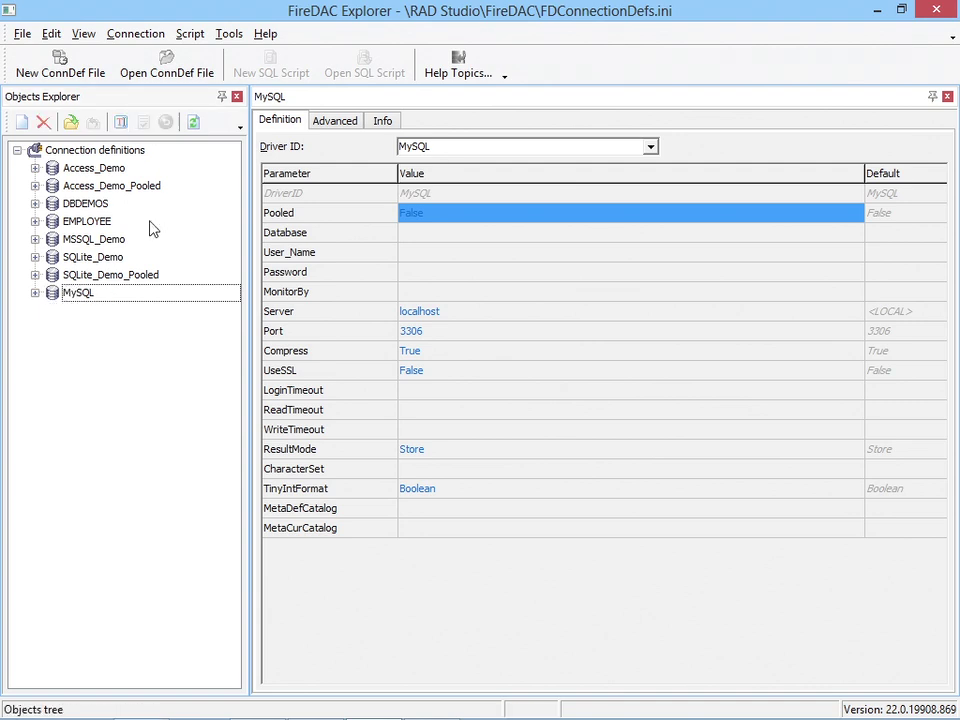
left_click(70, 123)
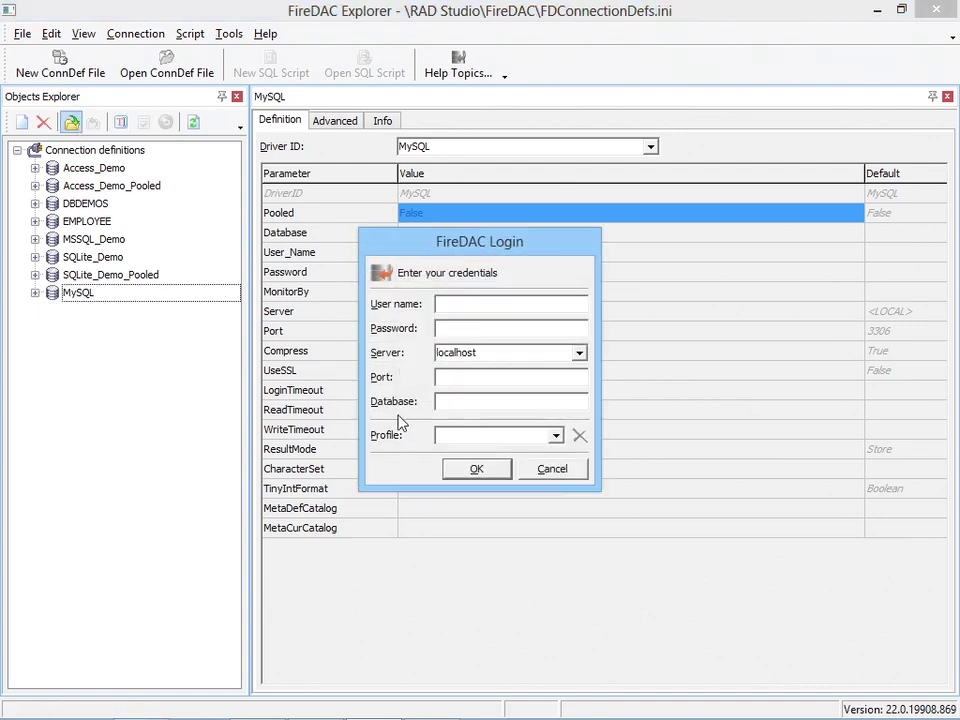
left_click(549, 468)
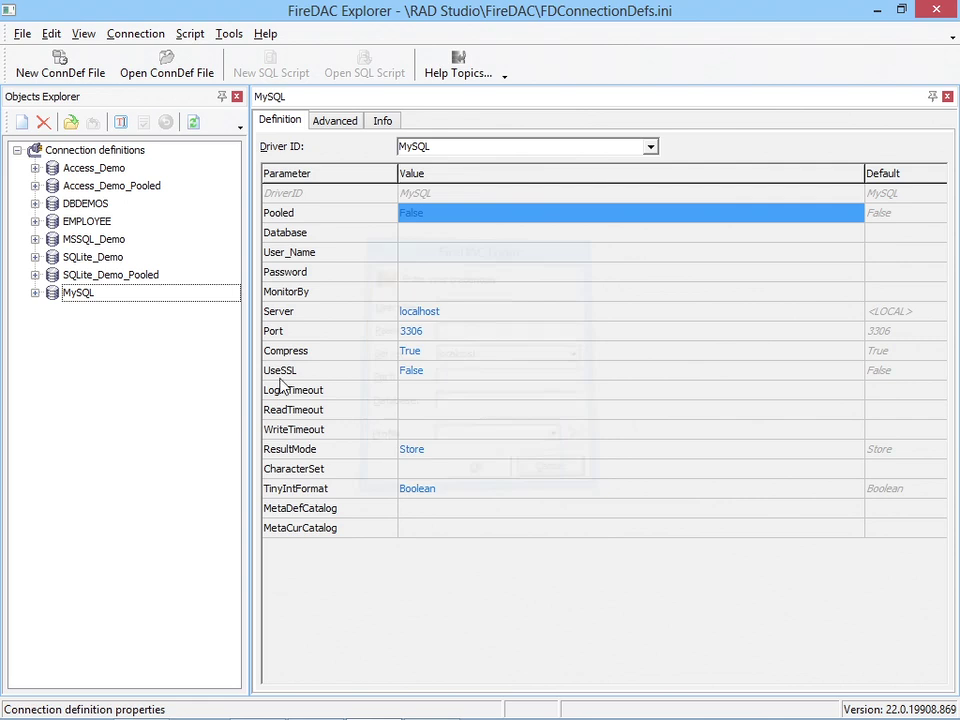
left_click(35, 294)
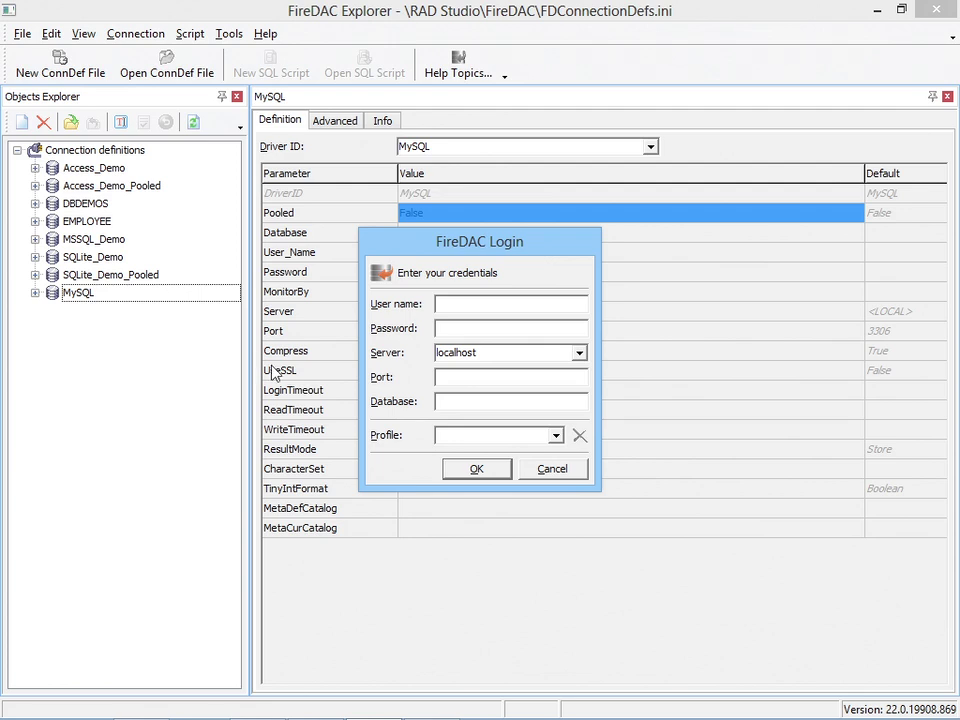
left_click(552, 472)
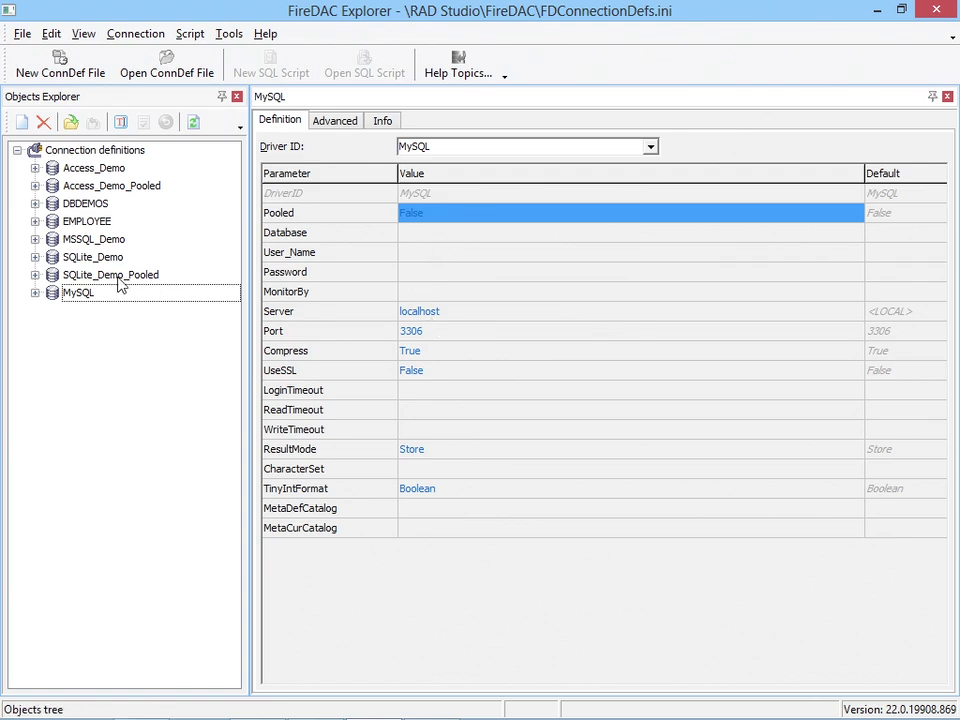
right_click(75, 297)
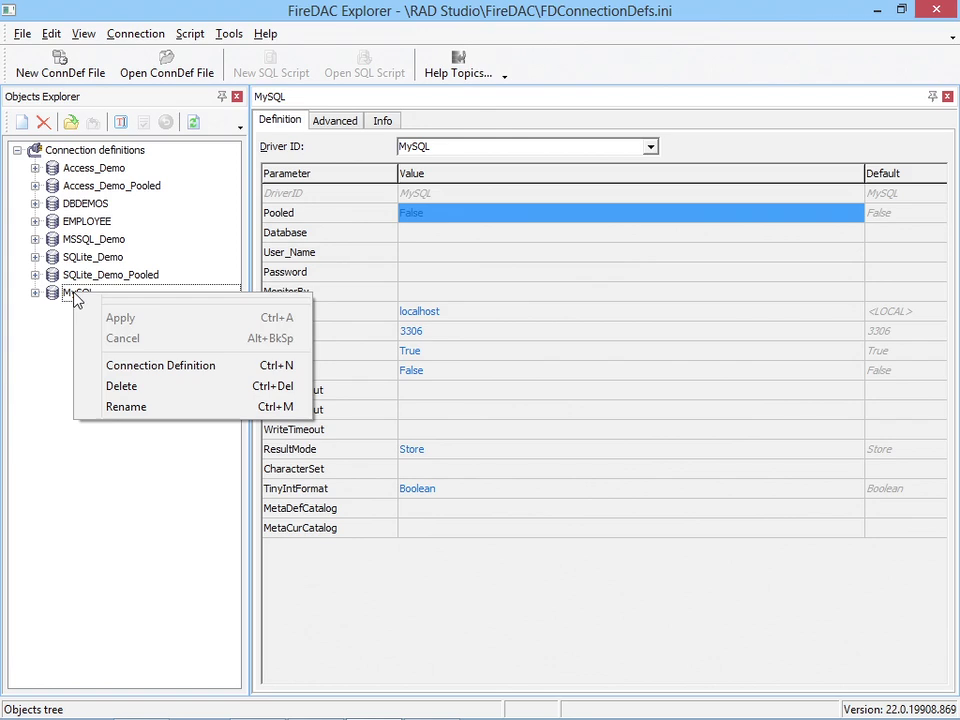
Step: Re-enter Database teste plus the user name and password in the MySQL definition
left_click(58, 296)
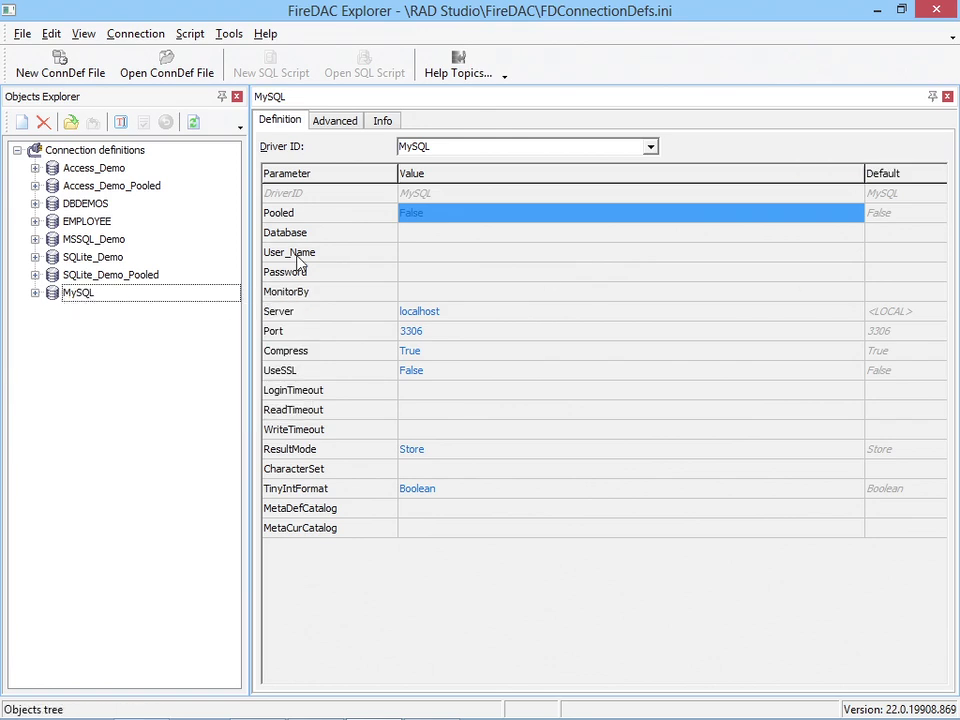
left_click(420, 238)
type("e")
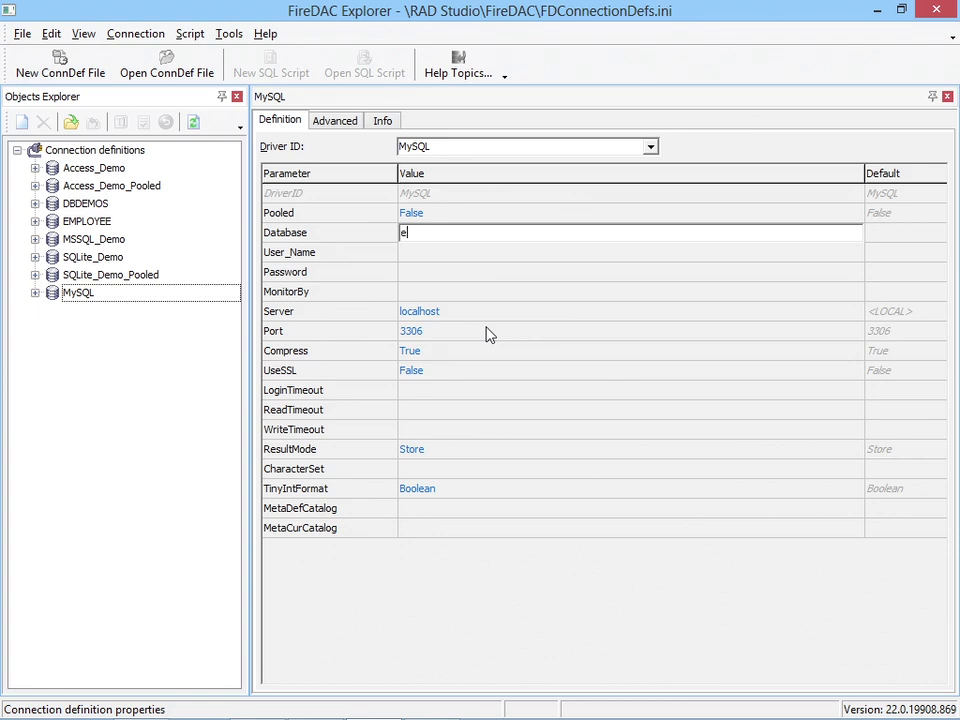
type("teste")
key("Down")
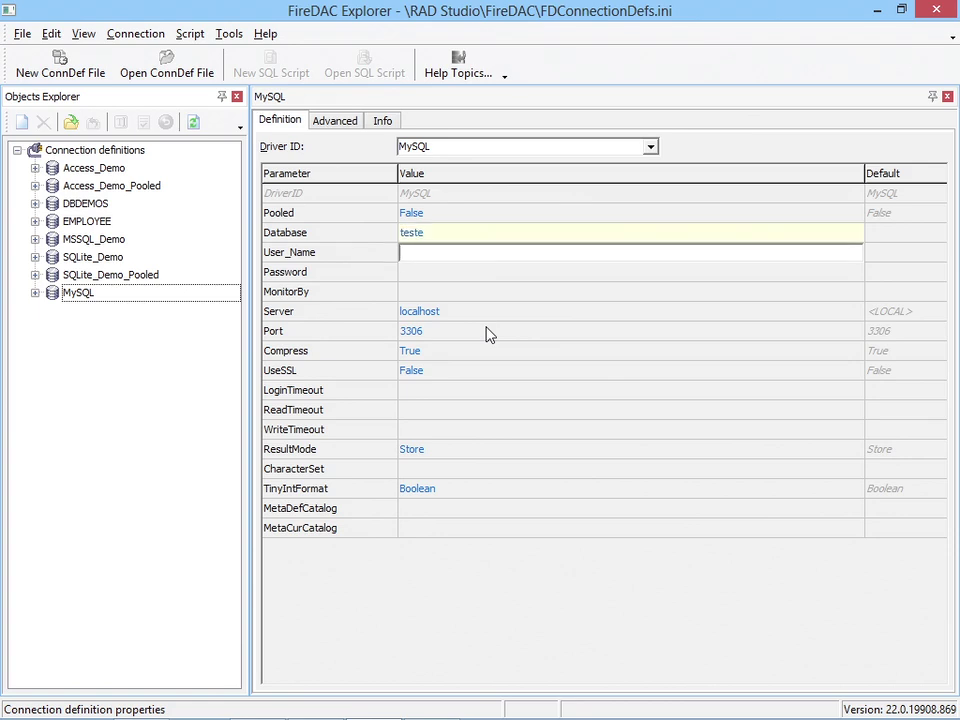
key("Down")
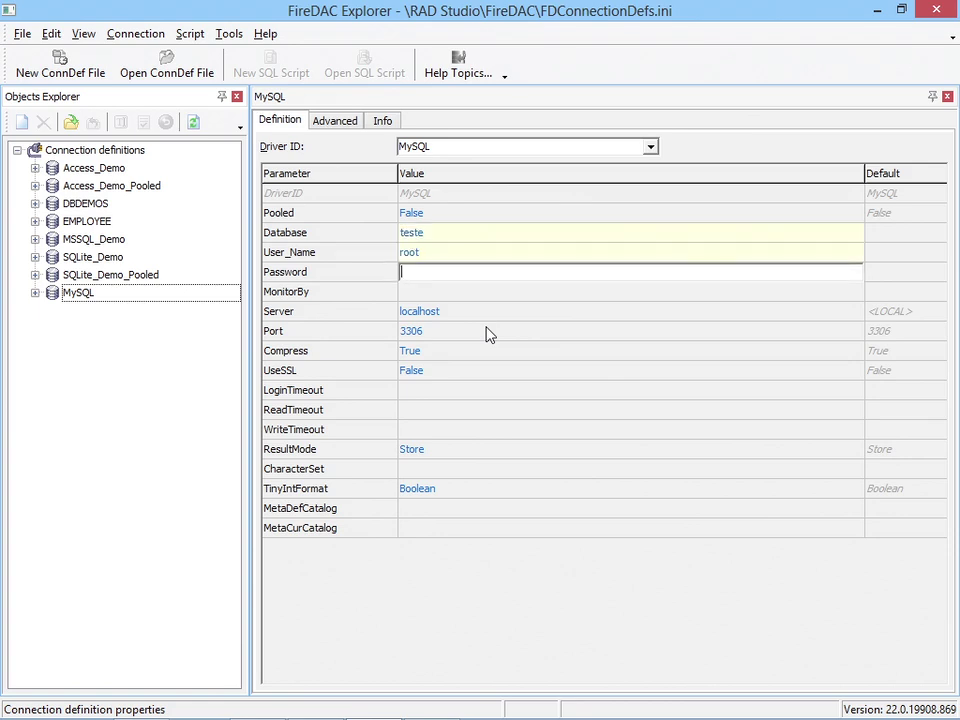
key("Down")
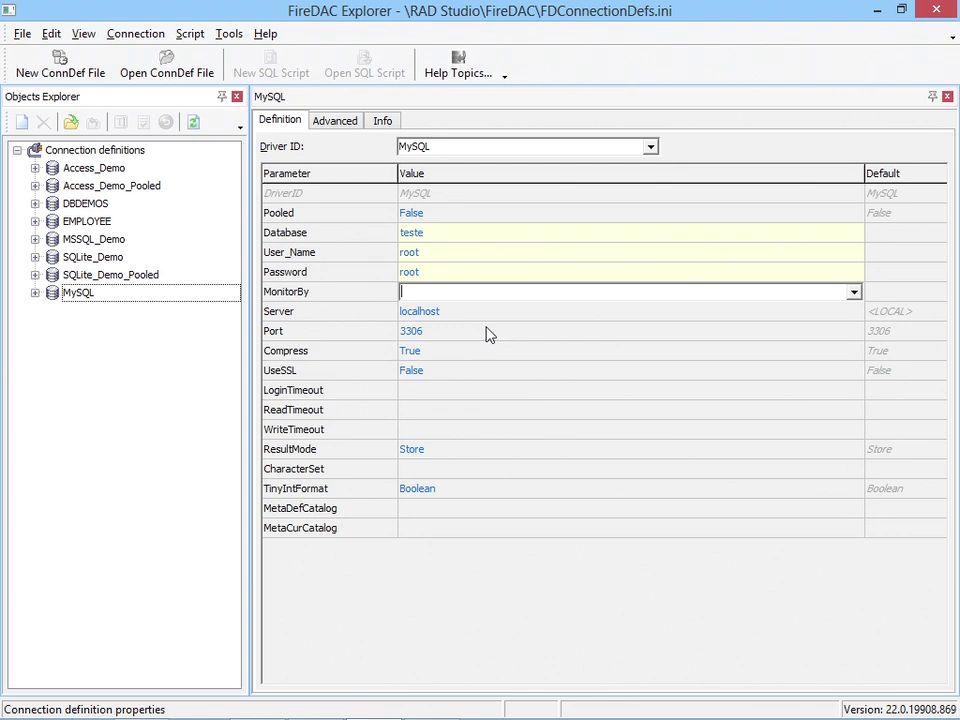
left_click(265, 312)
key("Up")
key("Up")
key("Up")
key("Up")
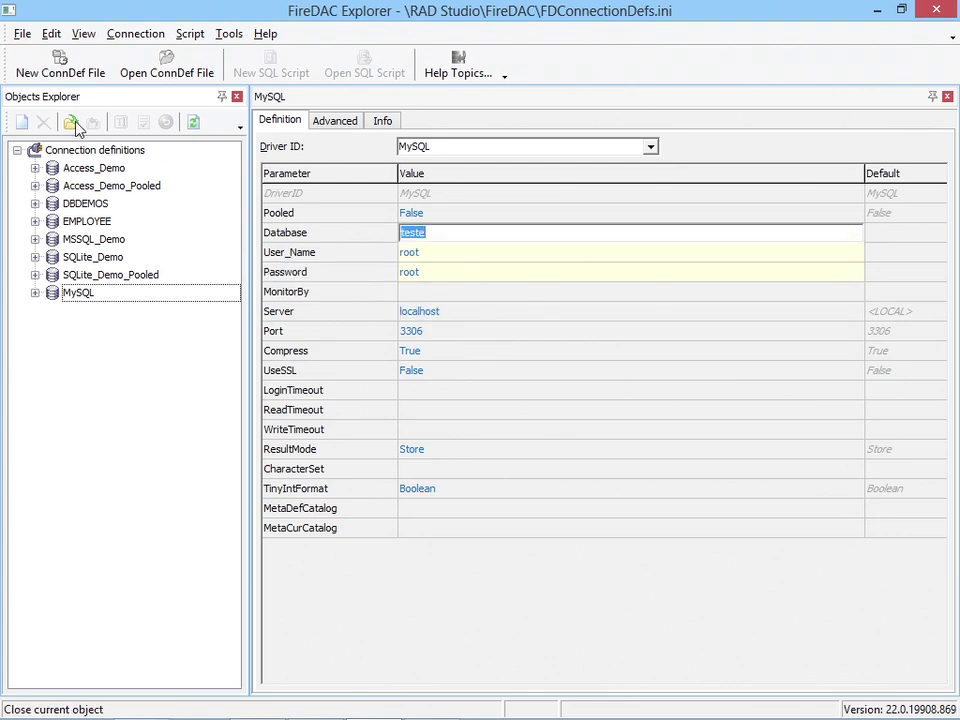
left_click(35, 293)
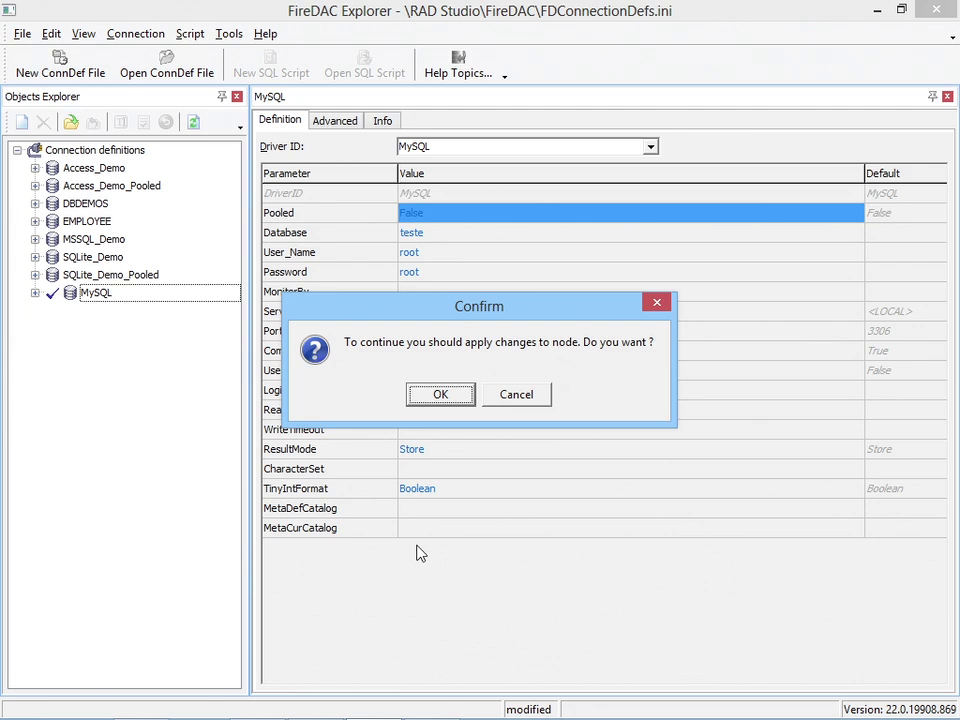
Step: Apply the changes, log in, and dismiss the -314 libmysql.dll load error
left_click(440, 394)
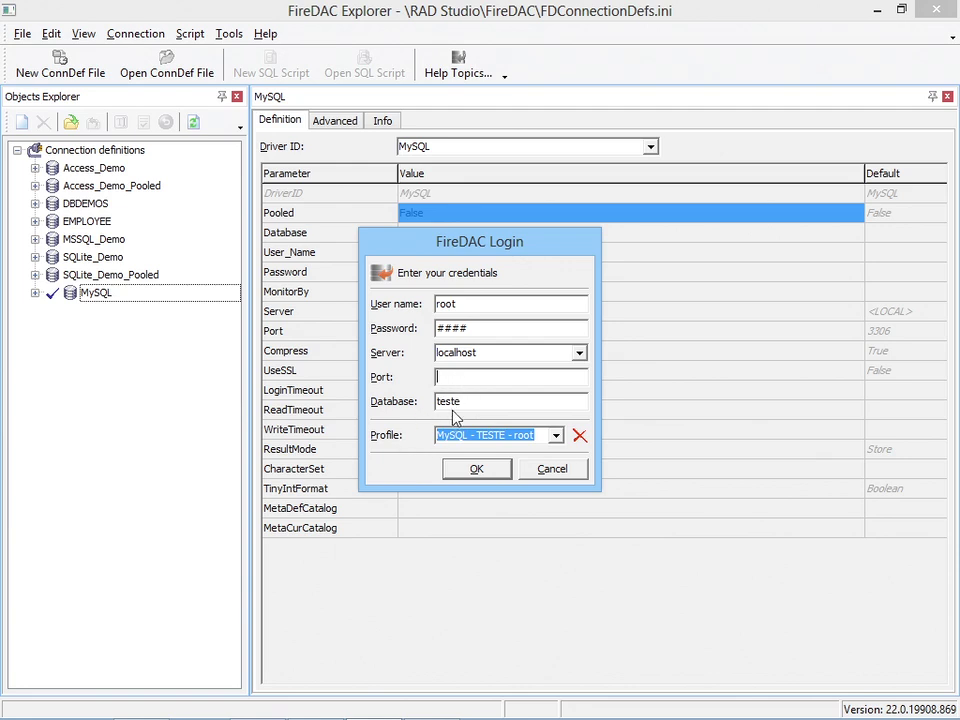
left_click(476, 468)
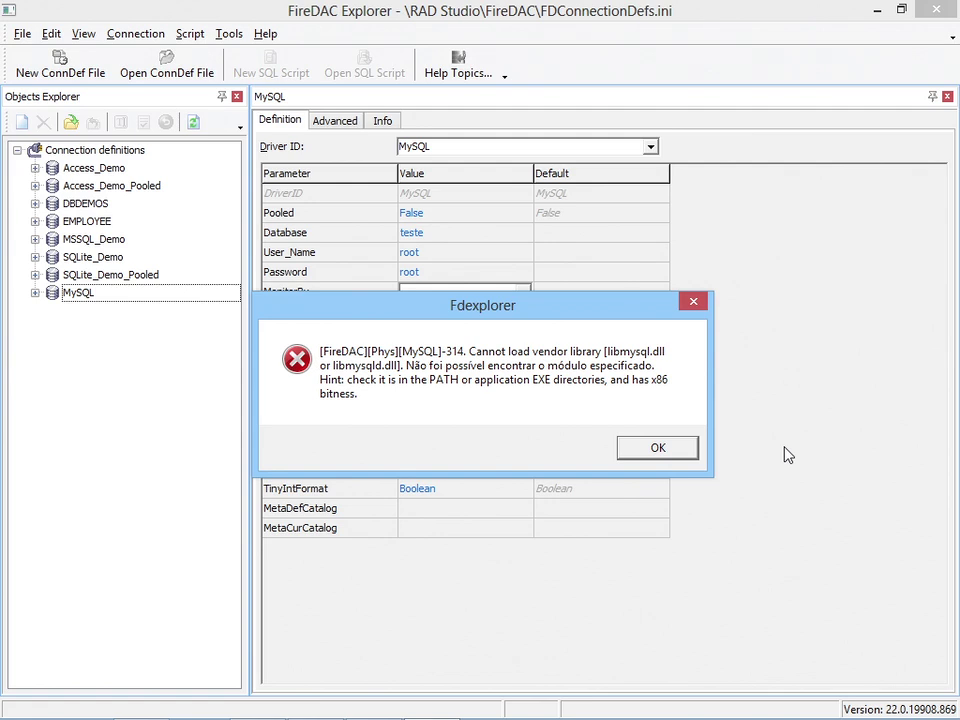
left_click(666, 451)
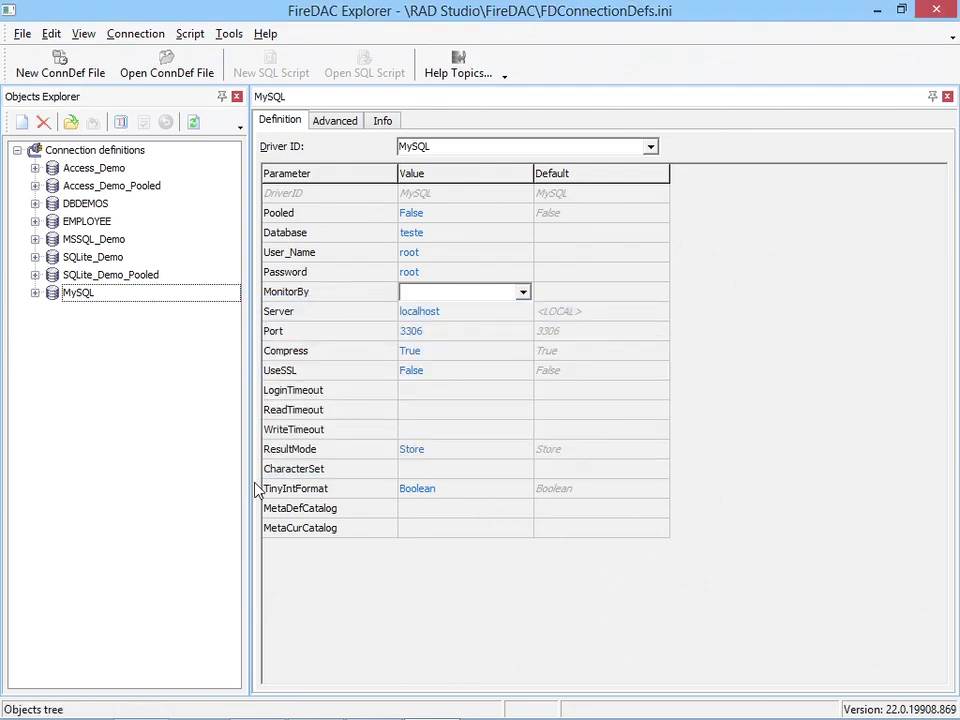
Step: In File Explorer, navigate to Program Files (x86)\Embarcadero\Studio\16.0\bin
mouse_move(235, 715)
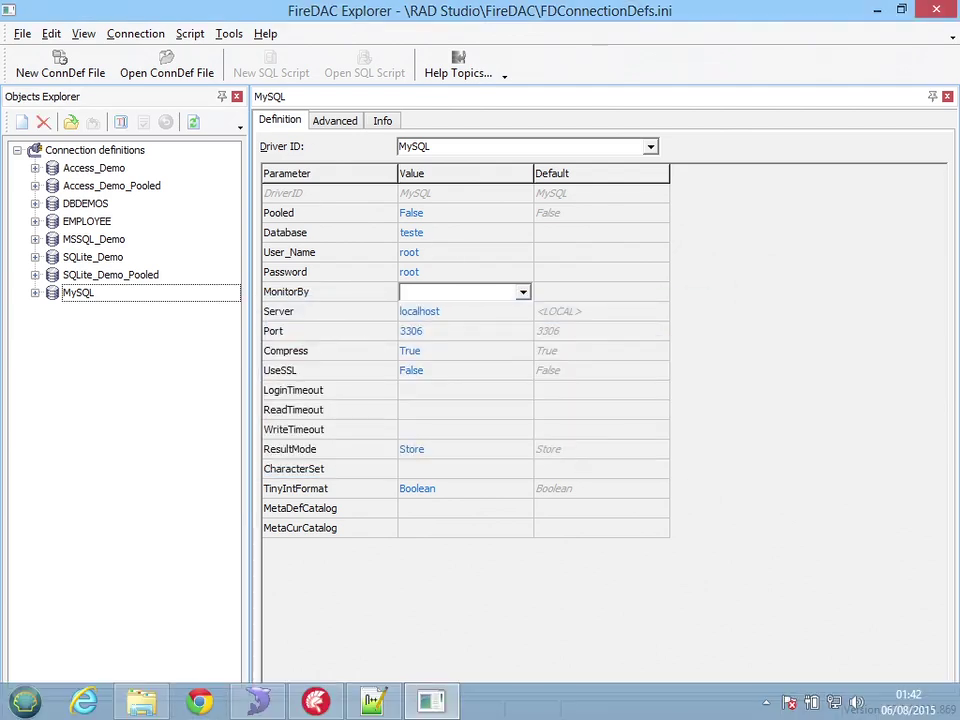
left_click(141, 701)
left_click_drag(362, 443, 364, 355)
left_click(30, 274)
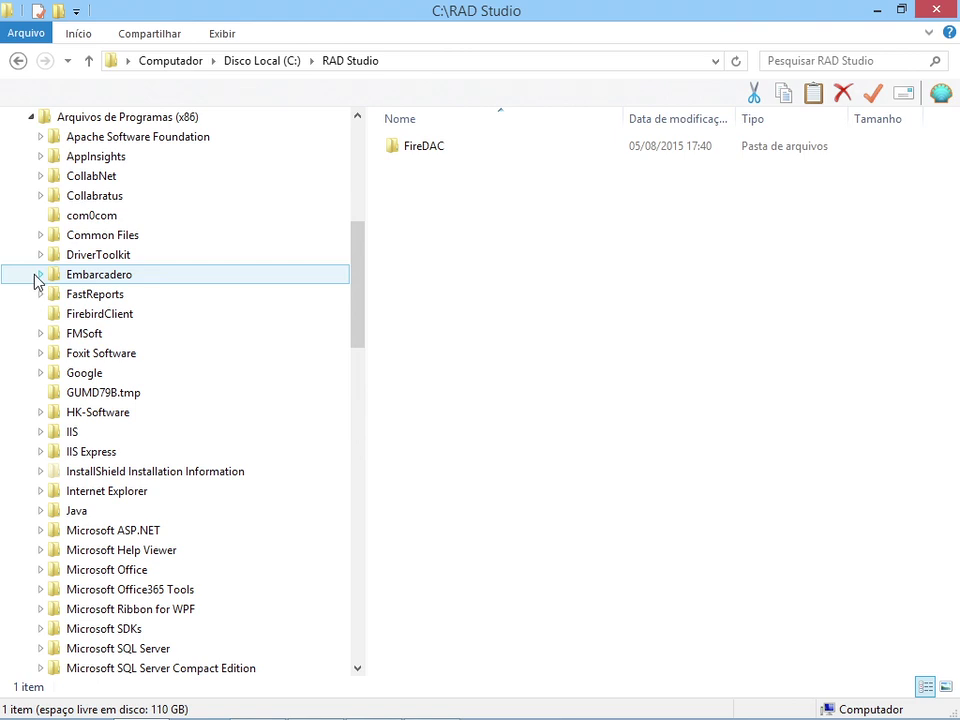
left_click(36, 278)
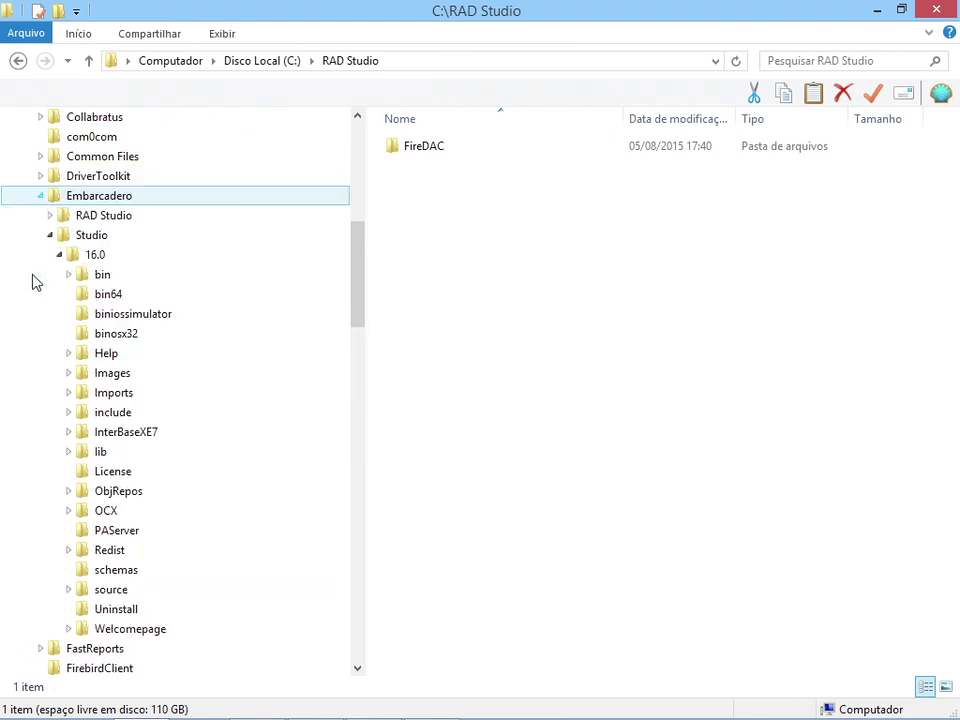
left_click(50, 236)
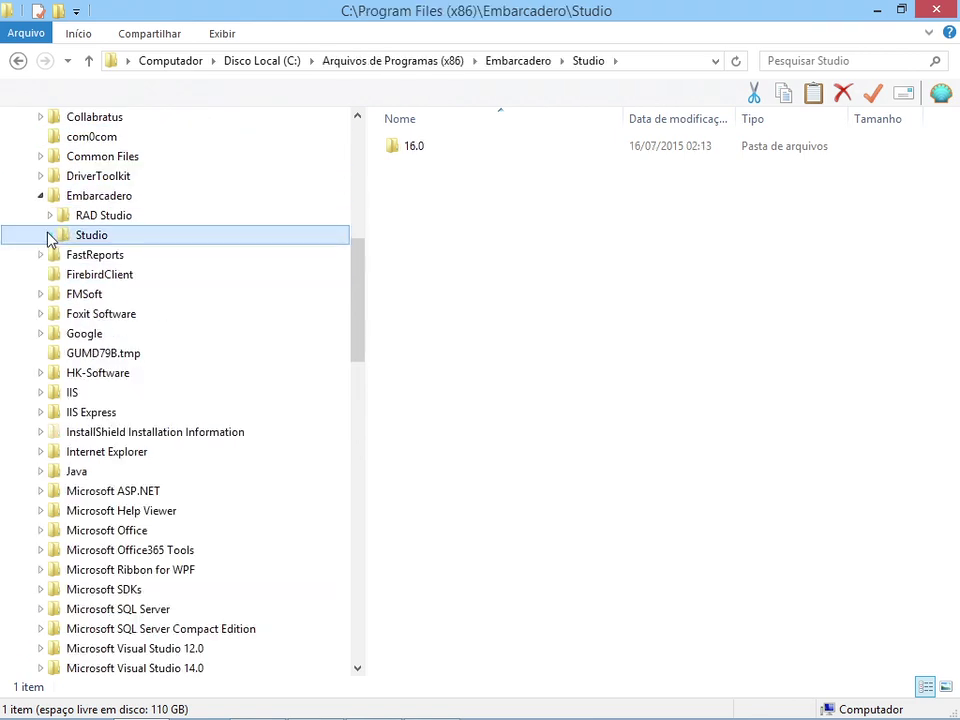
left_click(50, 215)
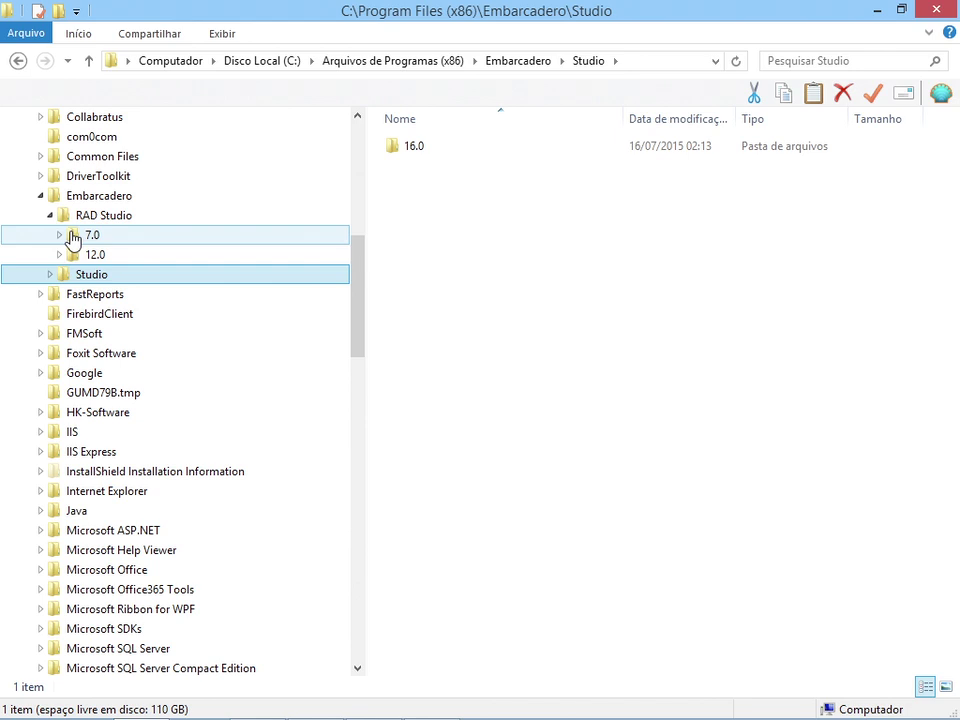
left_click(50, 215)
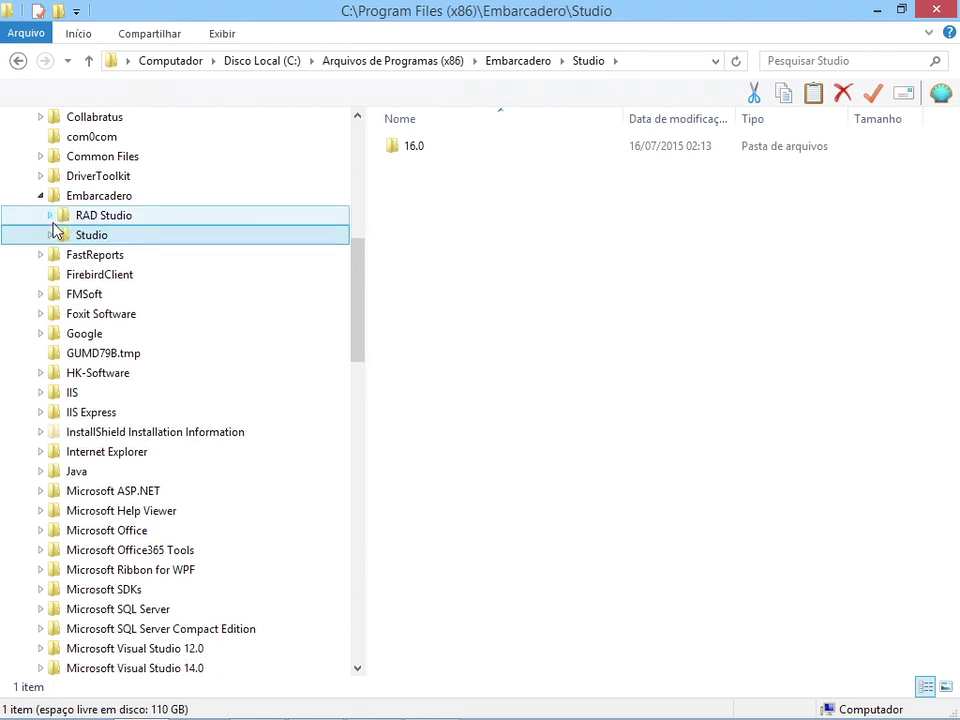
left_click(50, 236)
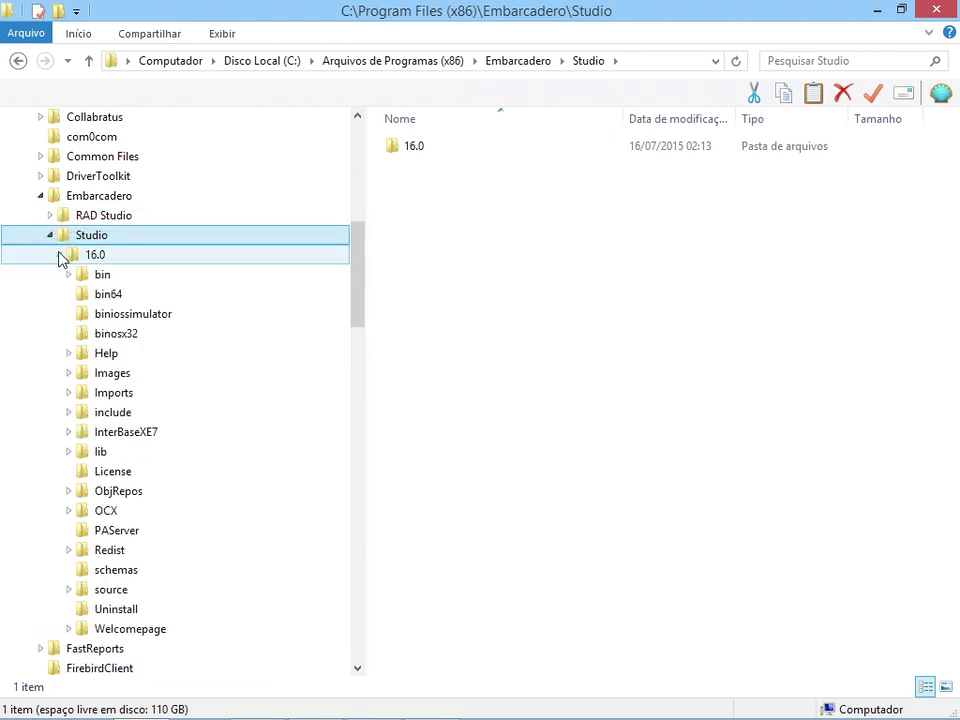
left_click(59, 256)
left_click(58, 256)
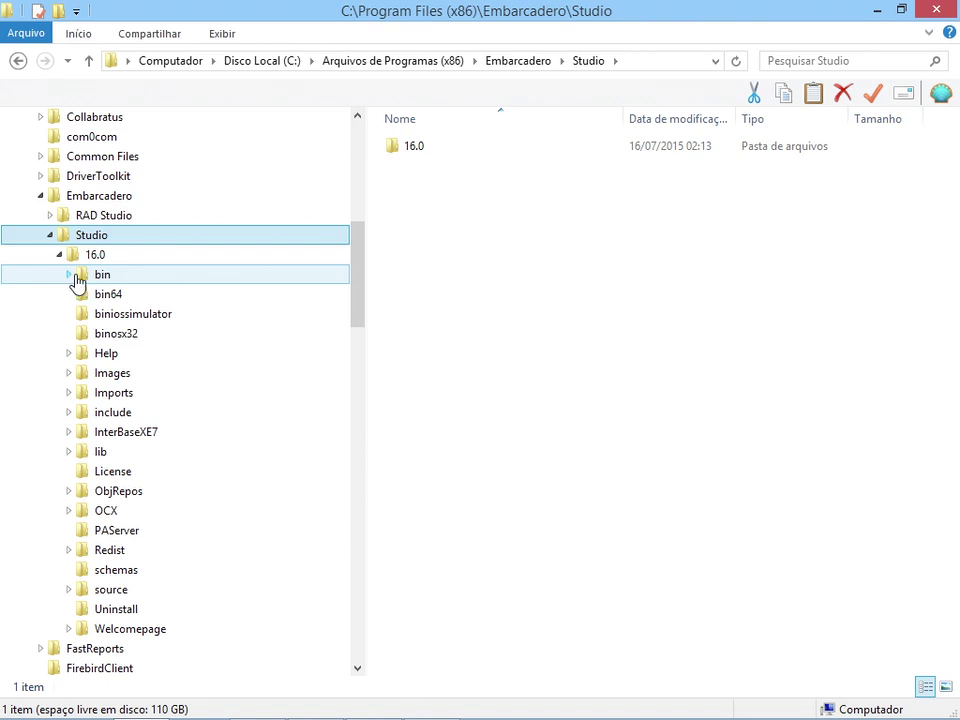
left_click(96, 274)
Step: Locate FDAdministrator.exe and select FDExplorer.exe in the bin folder
left_click(395, 382)
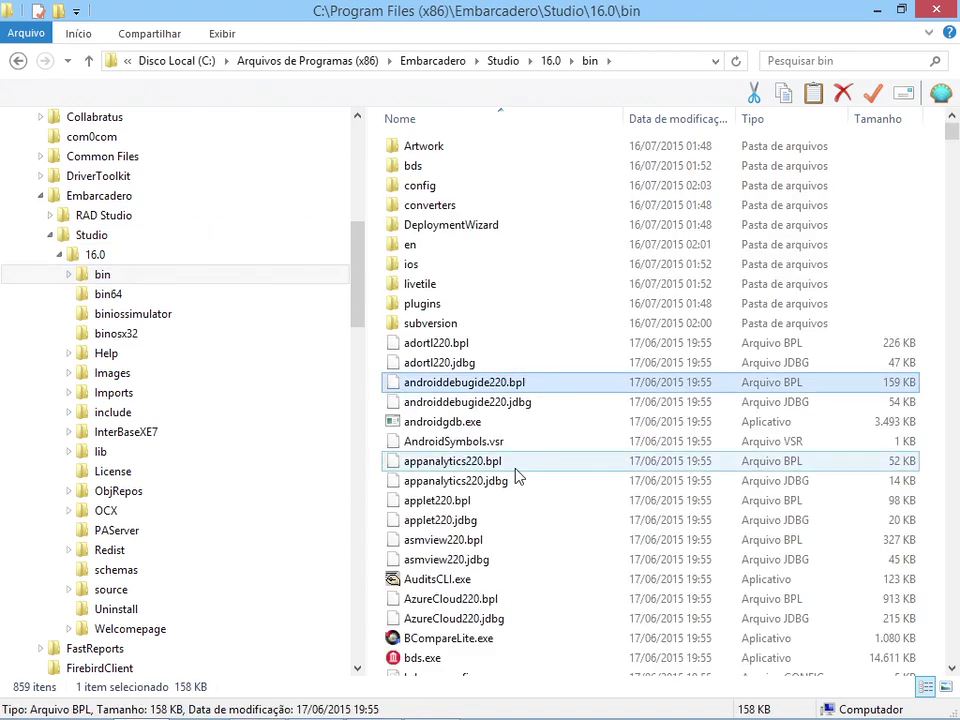
key("f")
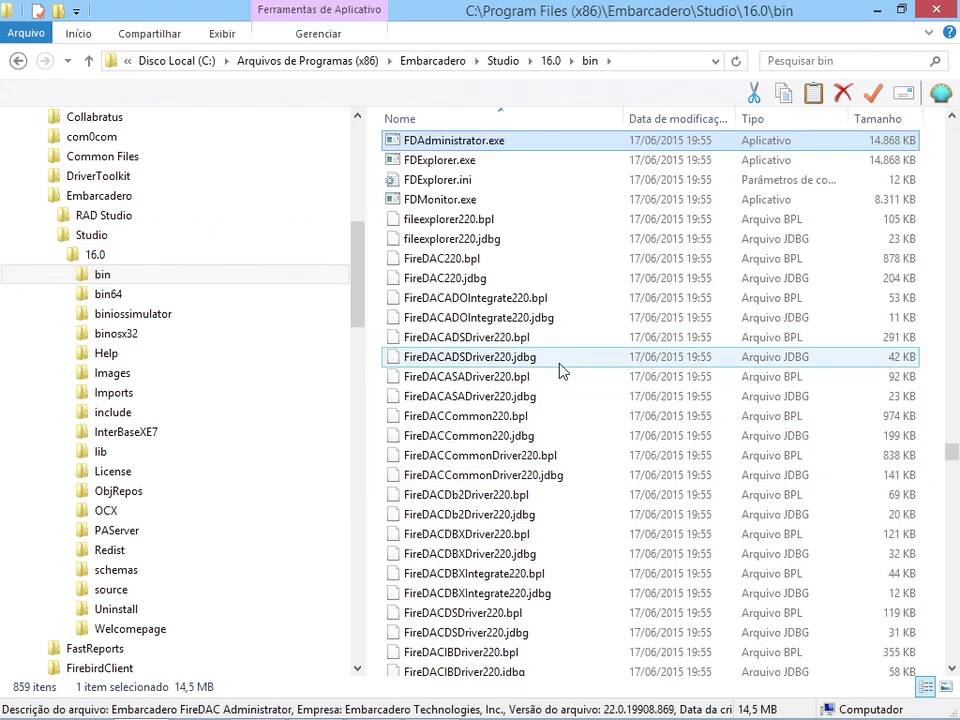
left_click(401, 164)
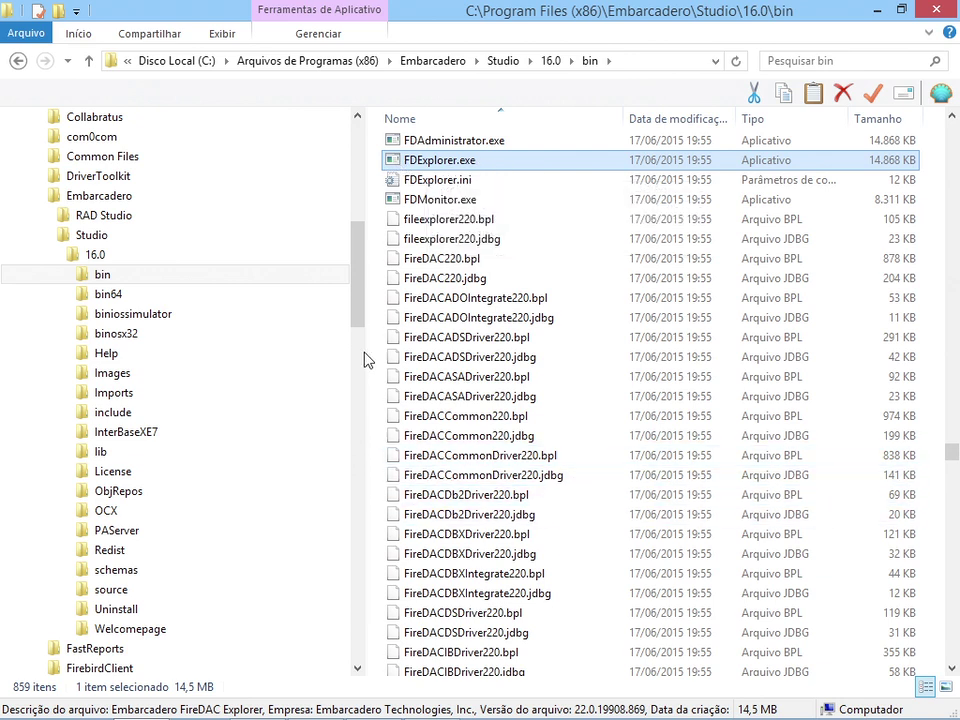
left_click_drag(358, 298, 340, 622)
left_click(31, 274)
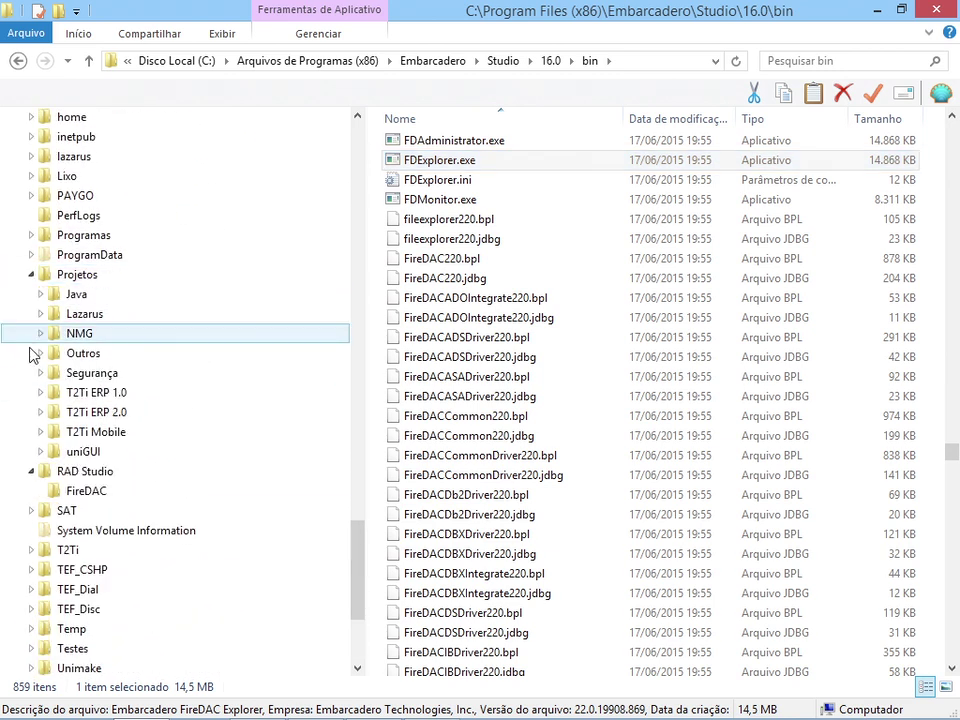
Step: Copy libmySQL.dll from the MySQL Teste project into the Studio 16.0 bin folder
left_click(41, 441)
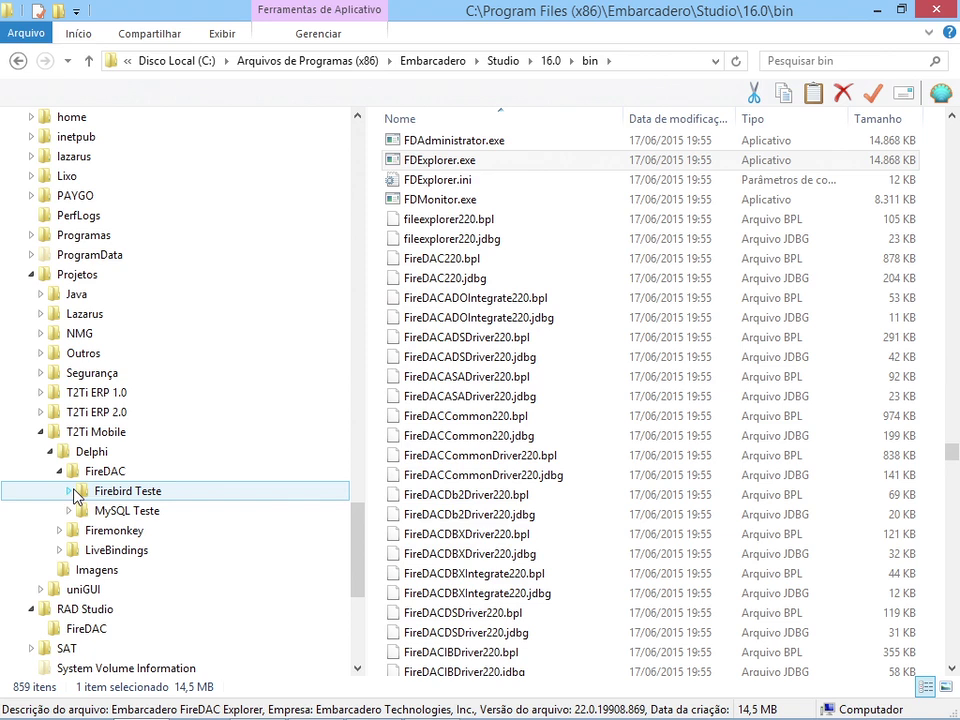
left_click(100, 510)
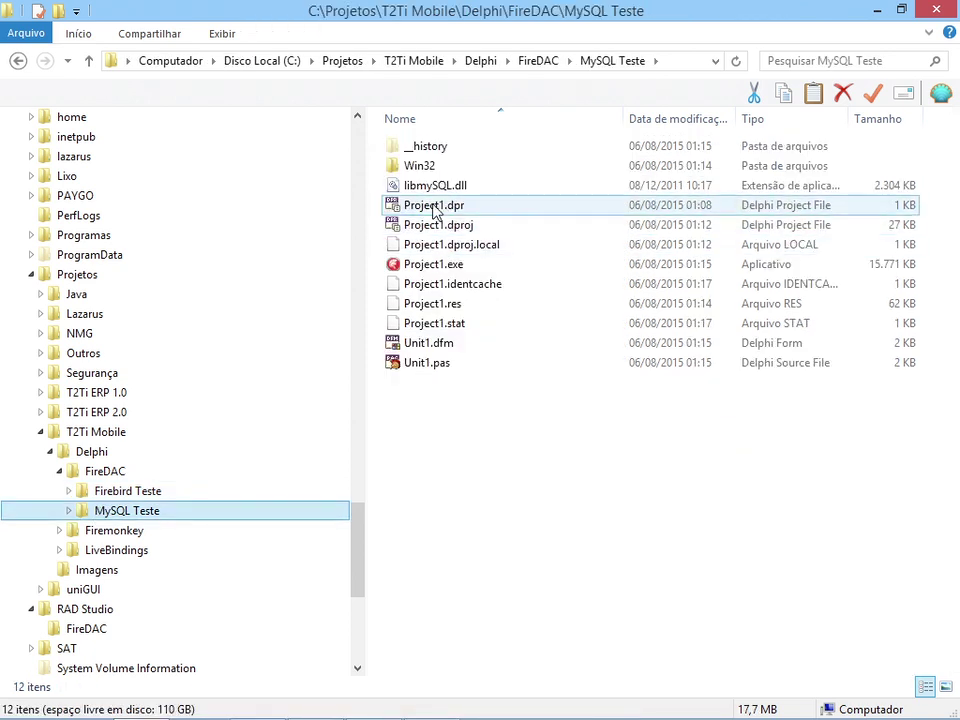
left_click(432, 190)
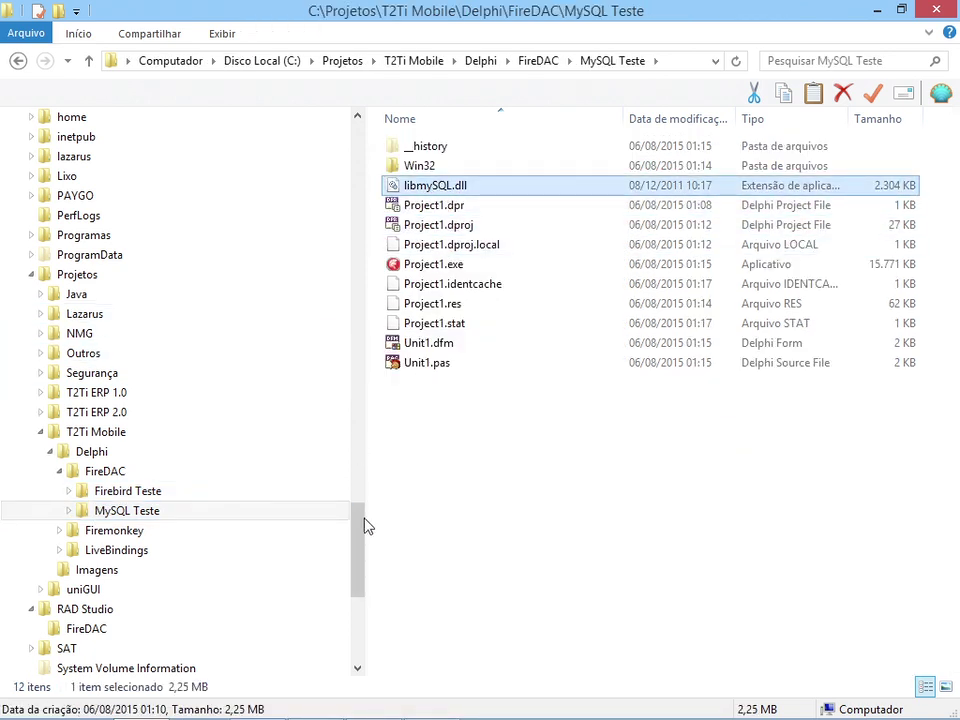
scroll(362, 510, "up", 1)
left_click_drag(362, 510, 375, 236)
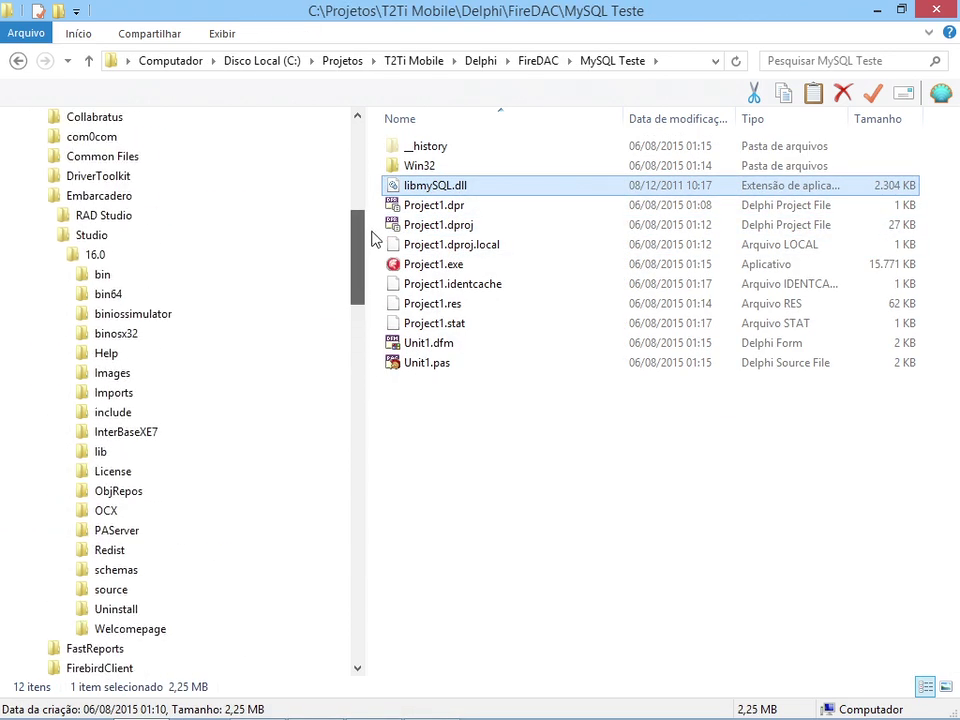
left_click(140, 278)
key("ctrl+v")
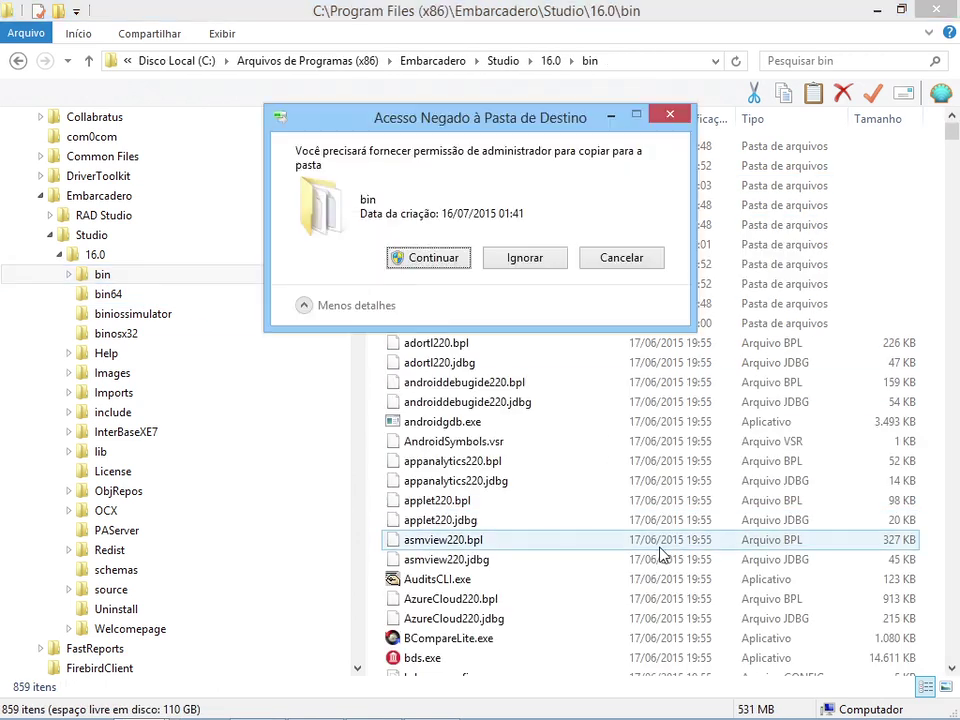
left_click(430, 258)
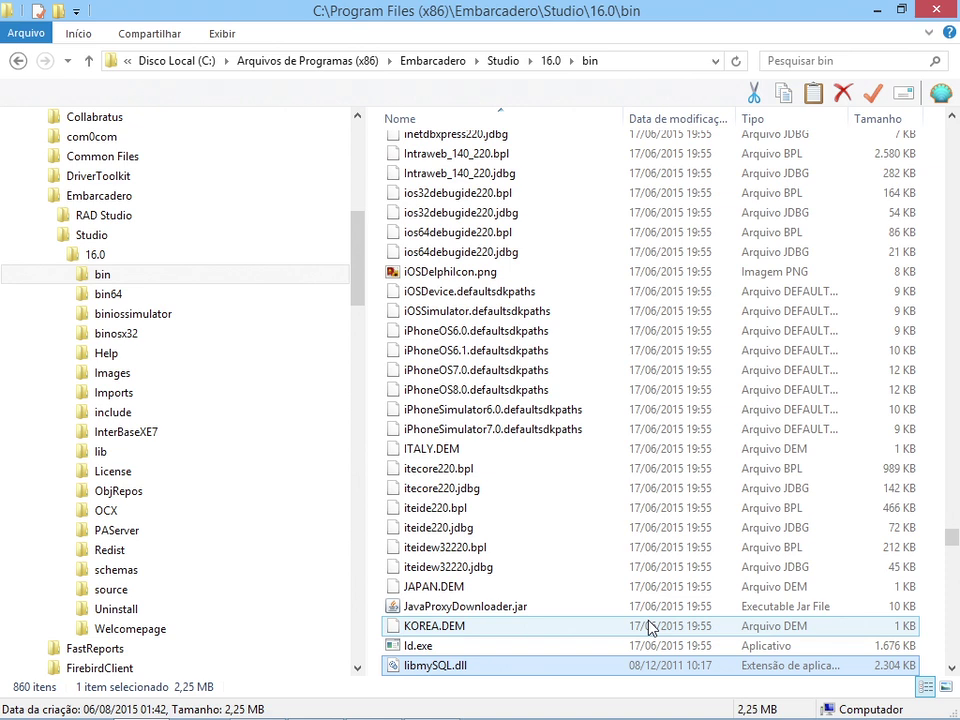
Step: Delete libmySQL.dll from the bin folder again and reopen the MySQL connection in FireDAC Explorer
key("alt+Tab")
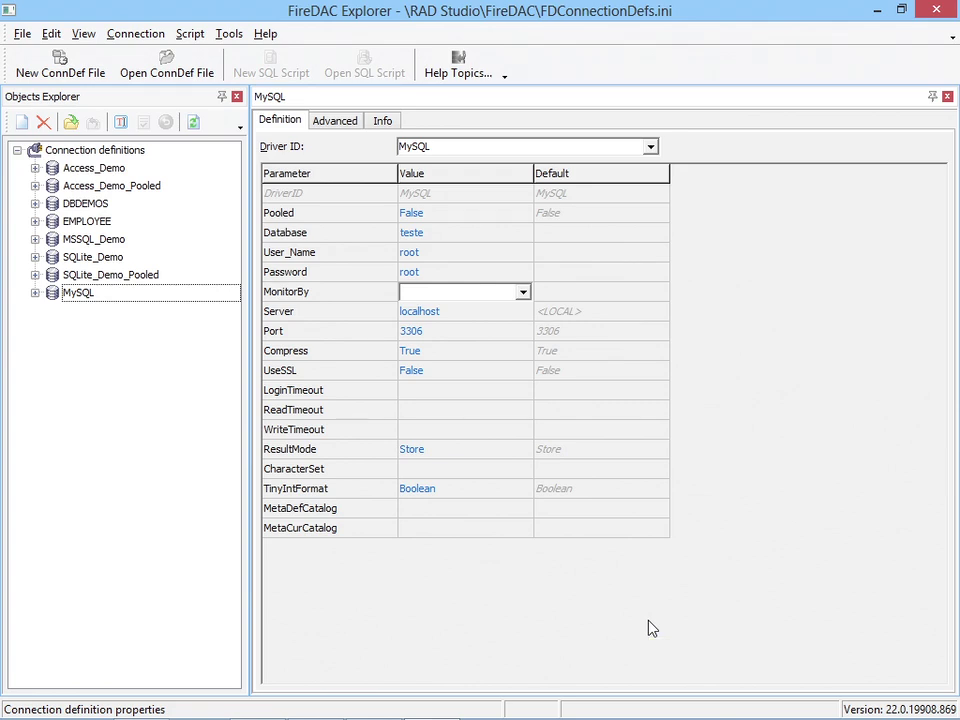
key("alt+Tab")
left_click(418, 646)
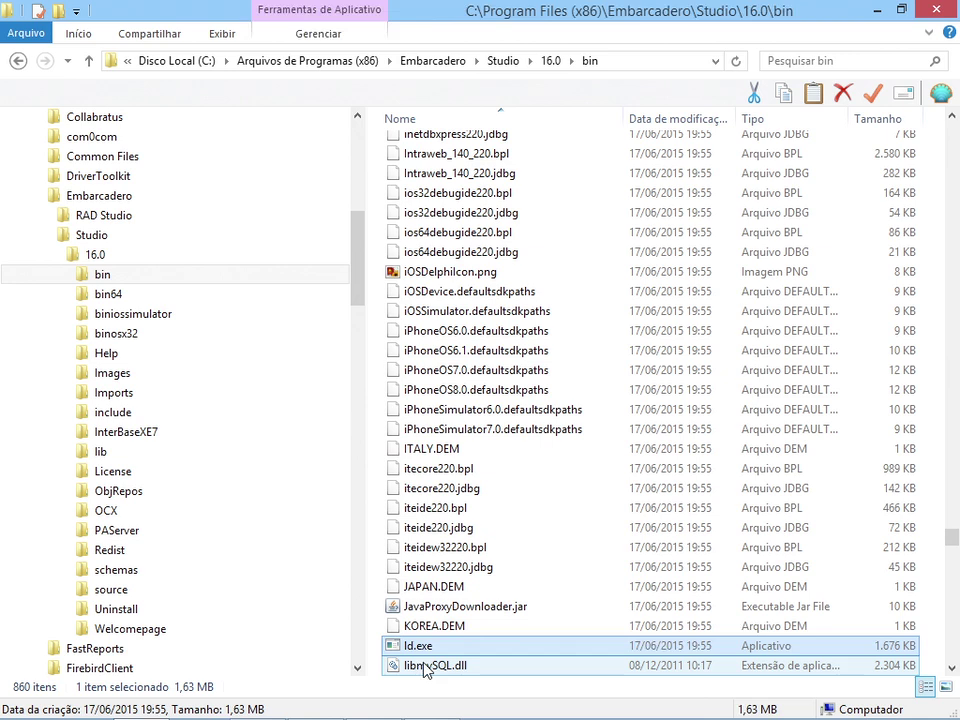
left_click(425, 666)
key("Delete")
key("Return")
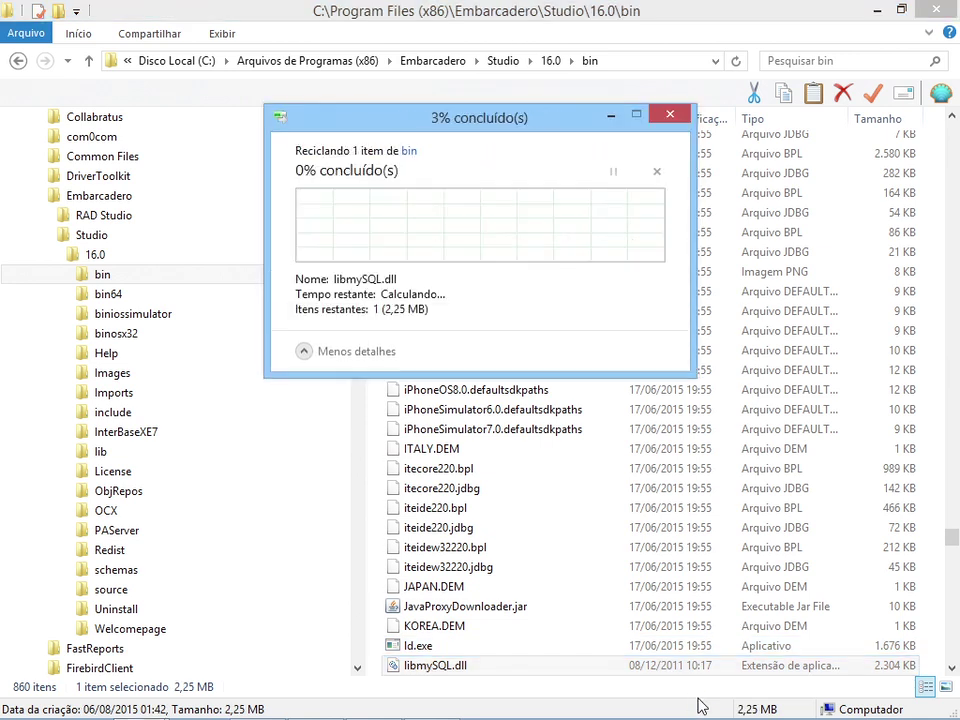
key("alt+Tab")
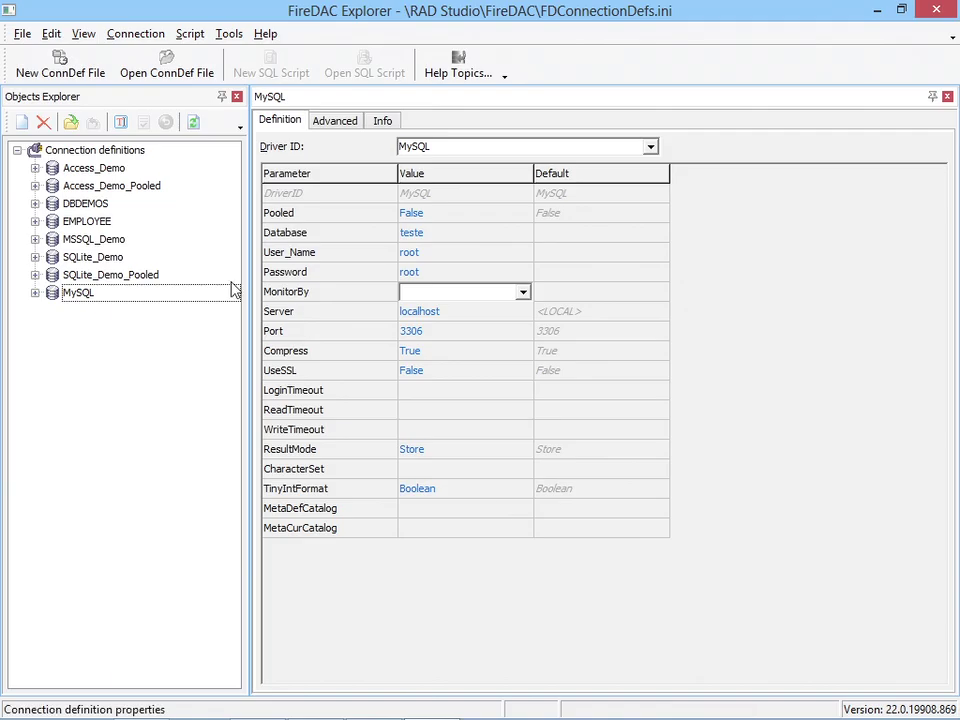
left_click(34, 292)
left_click(472, 470)
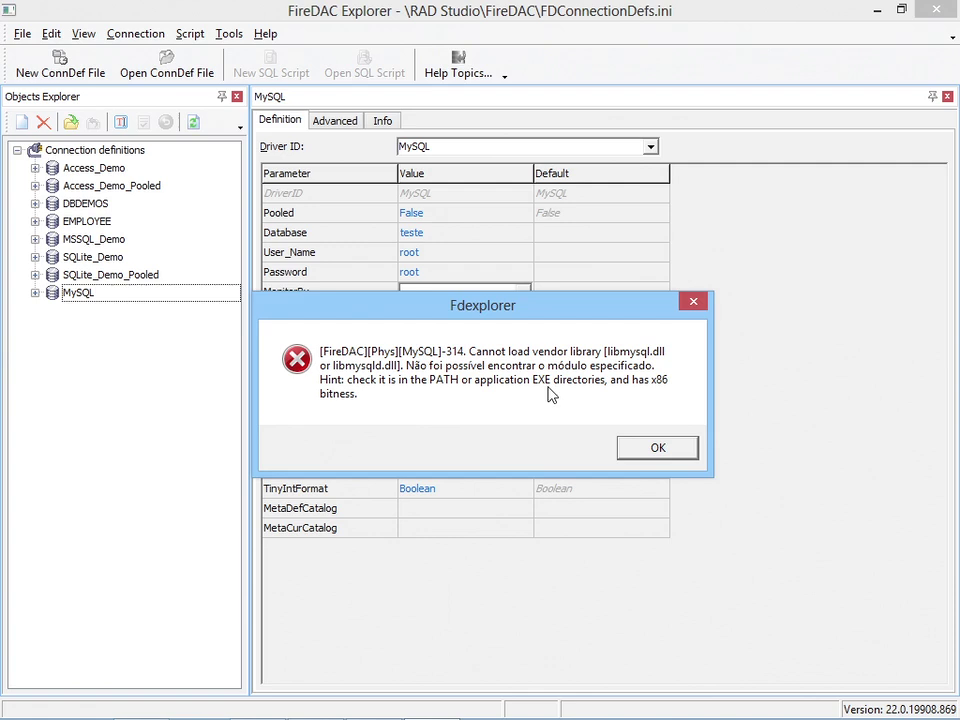
left_click(646, 448)
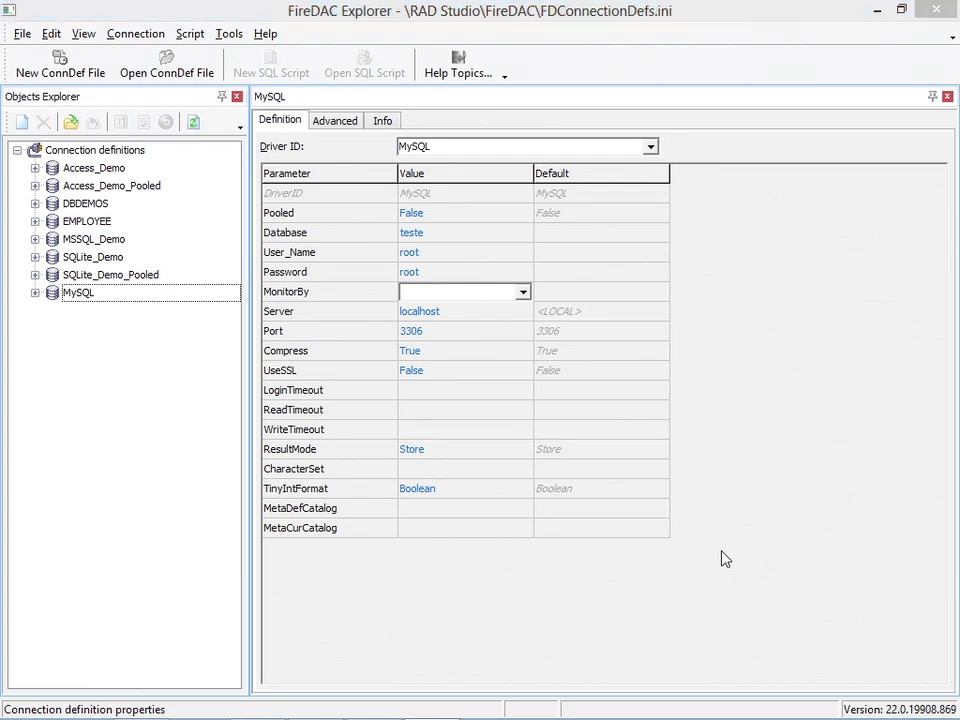
Step: Paste libmySQL.dll back into the Studio 16.0 bin folder, then open the MySQL connection
key("alt+Tab")
key("ctrl+v")
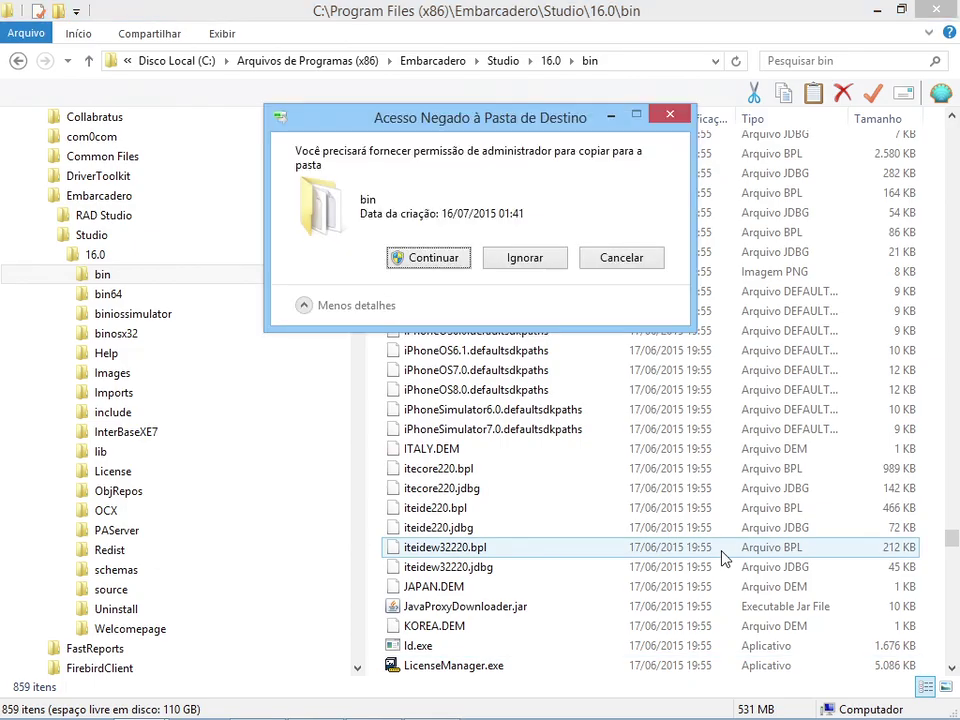
left_click(431, 258)
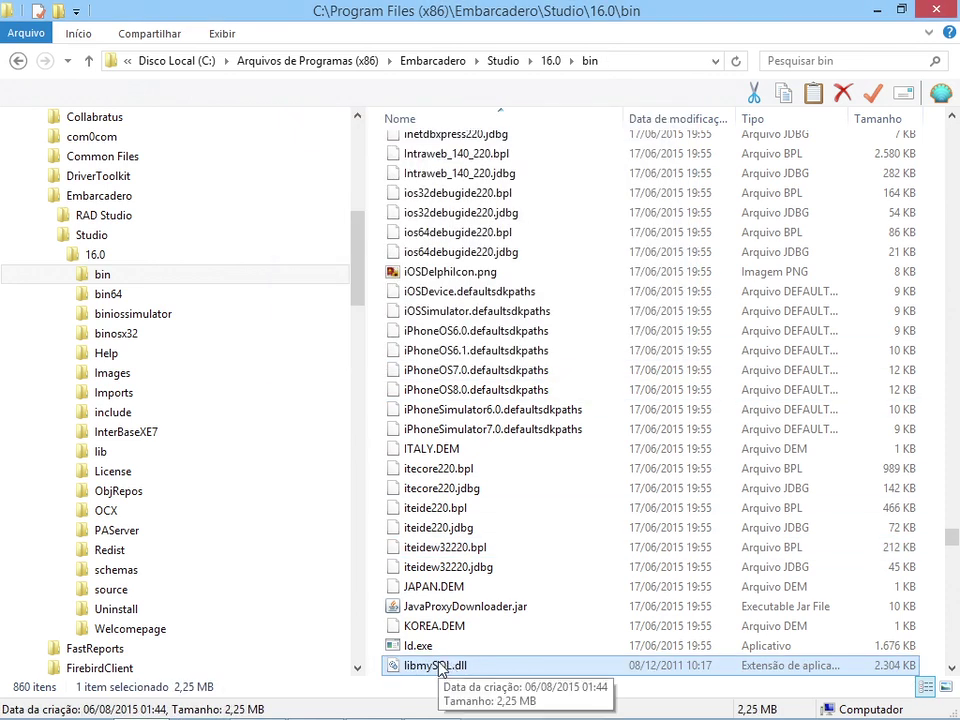
key("alt+Tab")
left_click(35, 293)
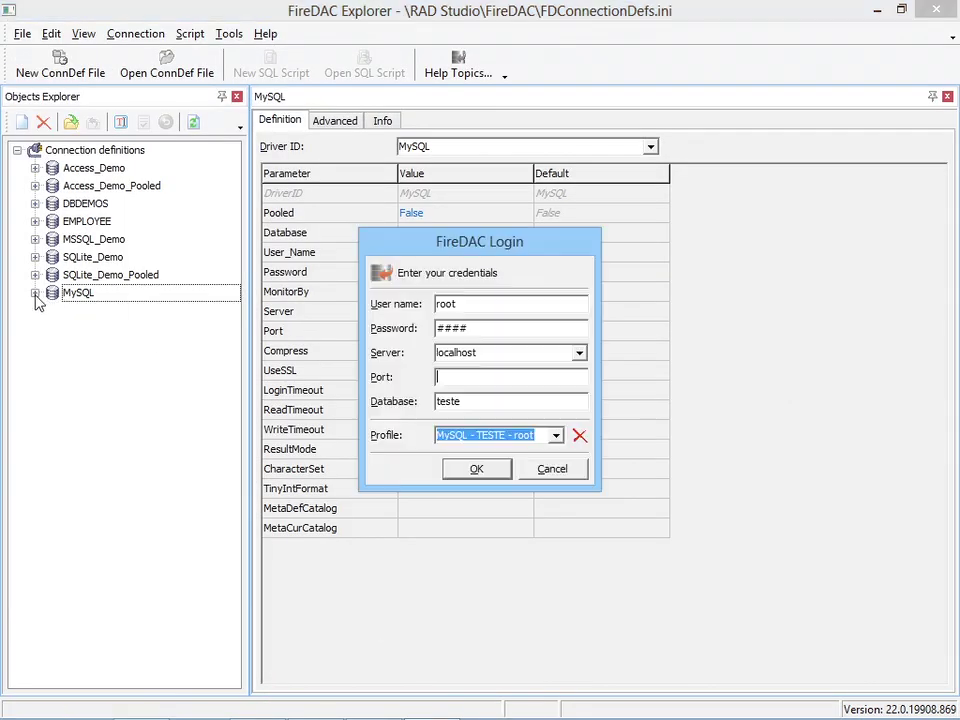
Step: Log in to MySQL and expand Databases, teste and Tables to list its six tables
left_click(497, 470)
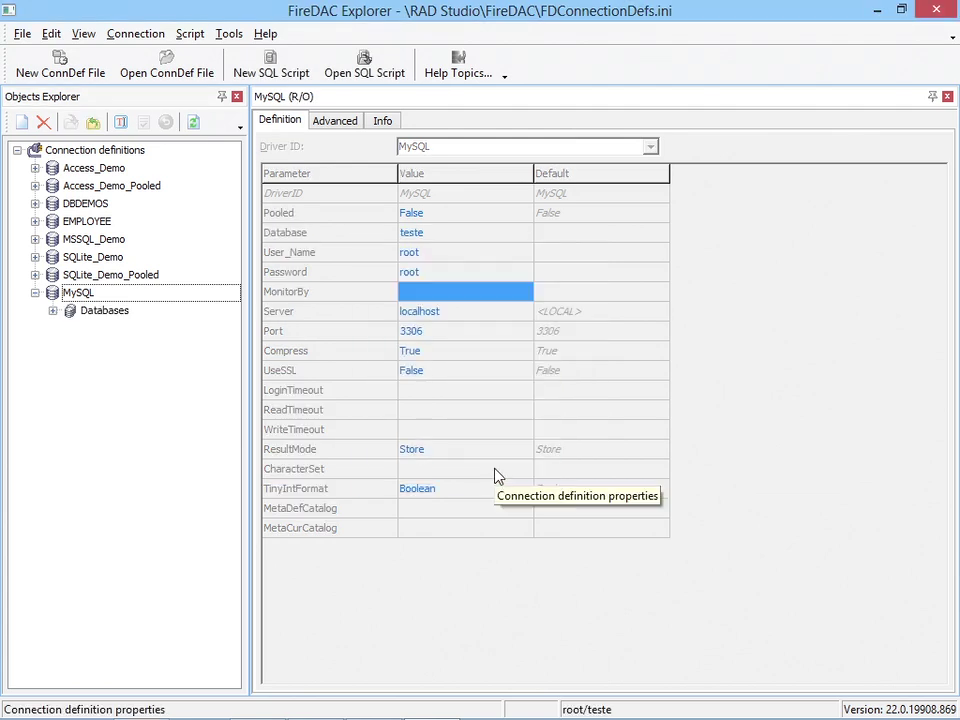
left_click(53, 311)
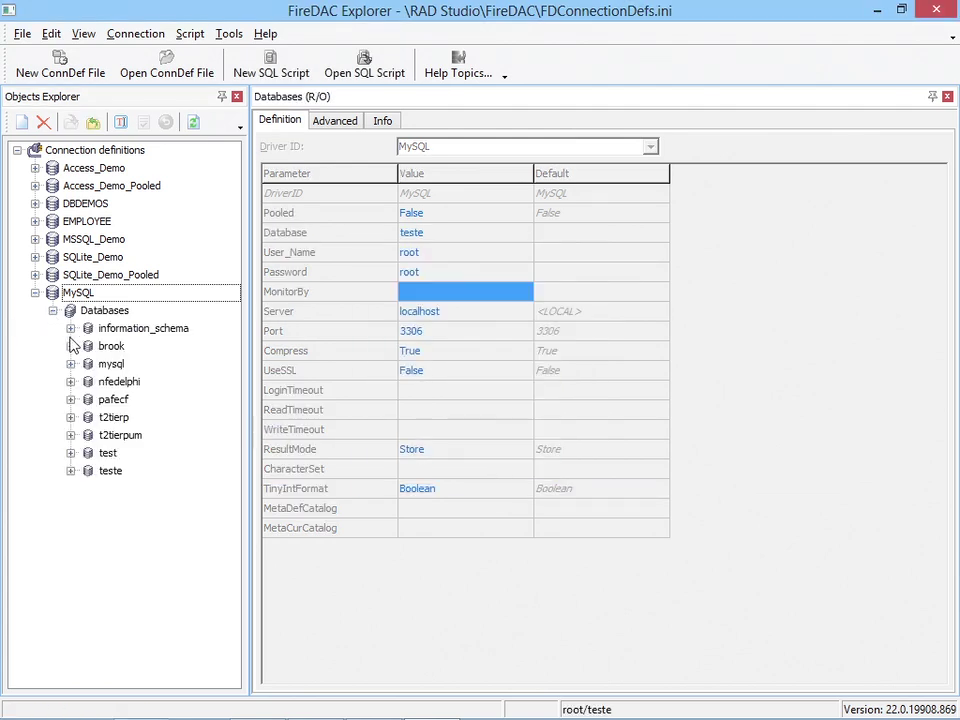
left_click(70, 471)
left_click(88, 489)
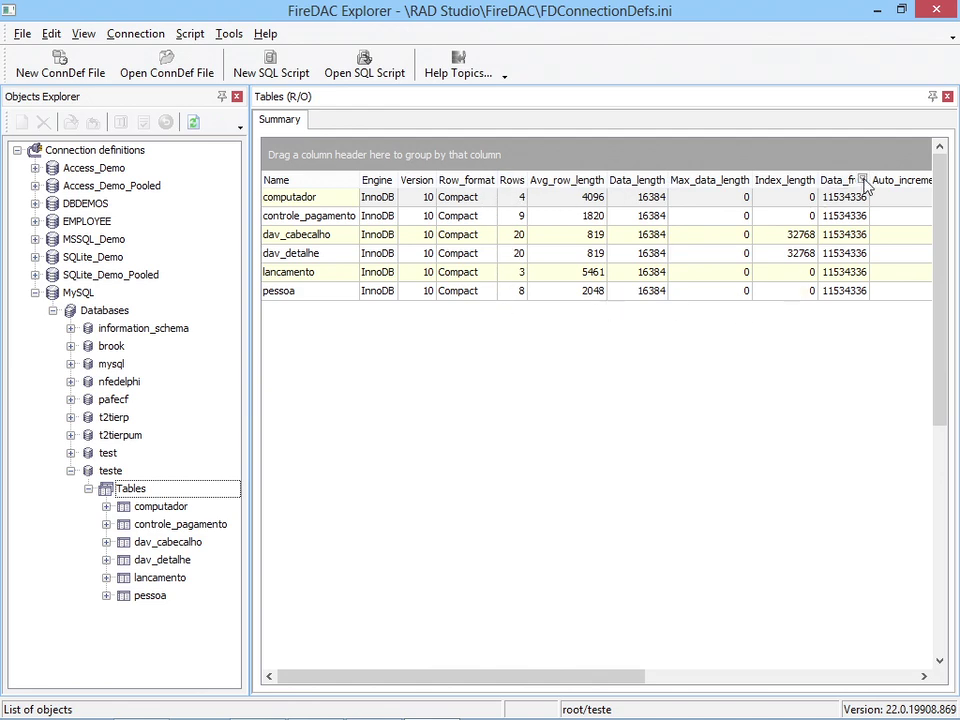
Step: Review the pessoa table's properties, then display its eight rows from Thor to Kalel
left_click_drag(572, 676, 714, 680)
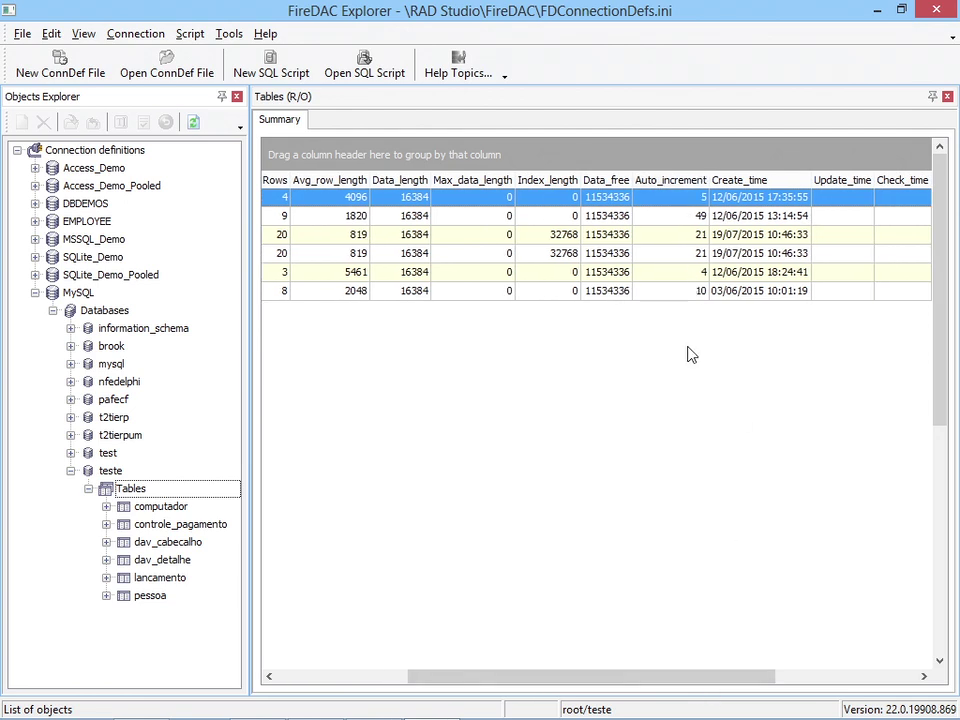
left_click_drag(735, 686, 409, 701)
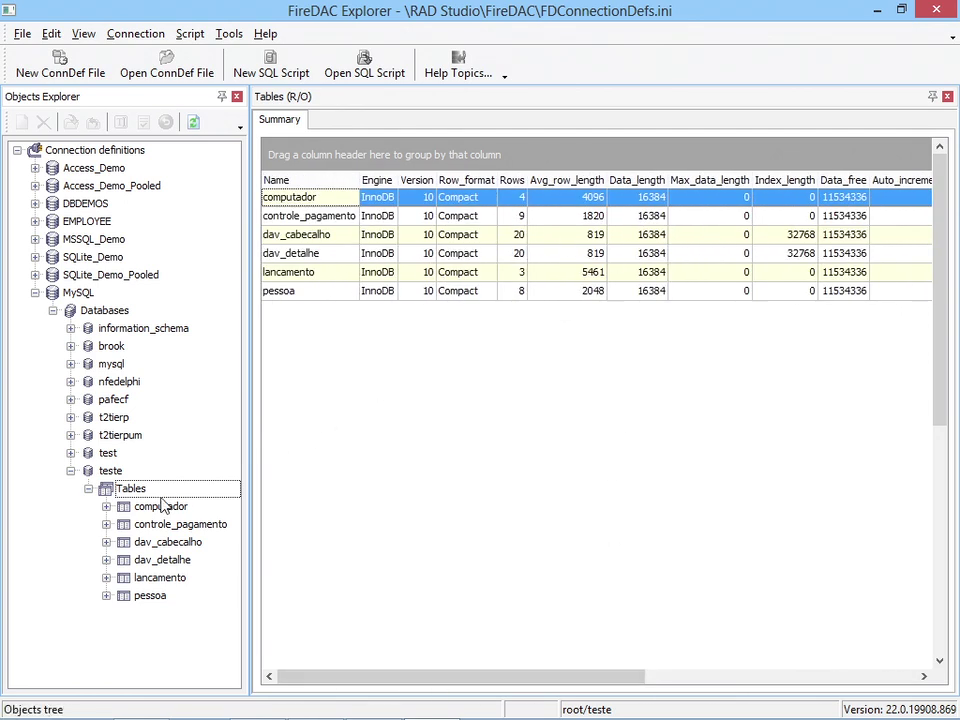
left_click(153, 603)
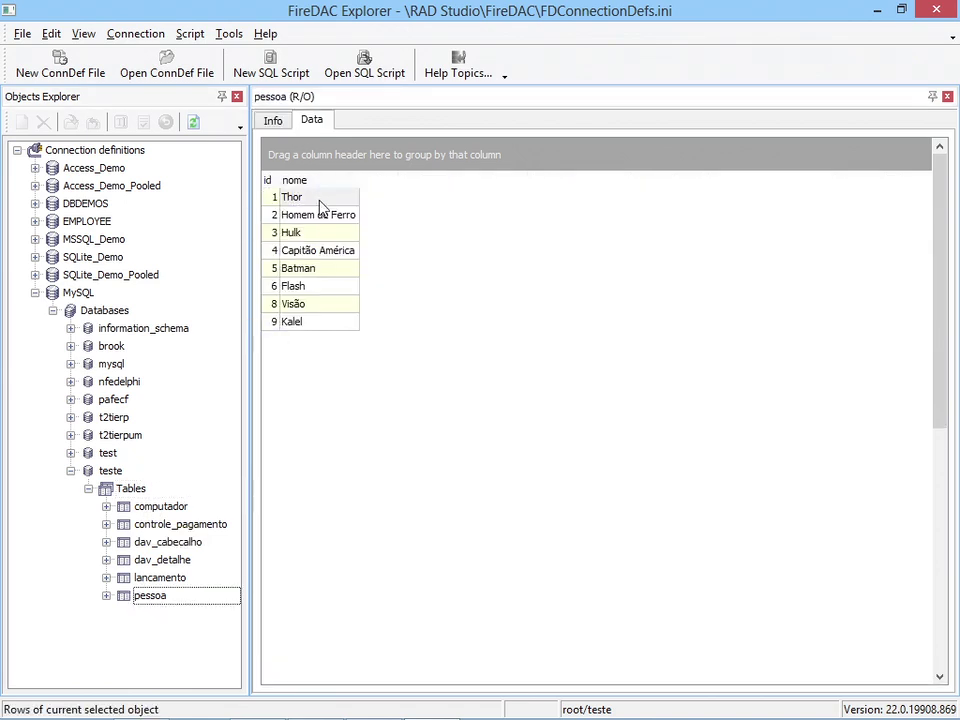
left_click(273, 121)
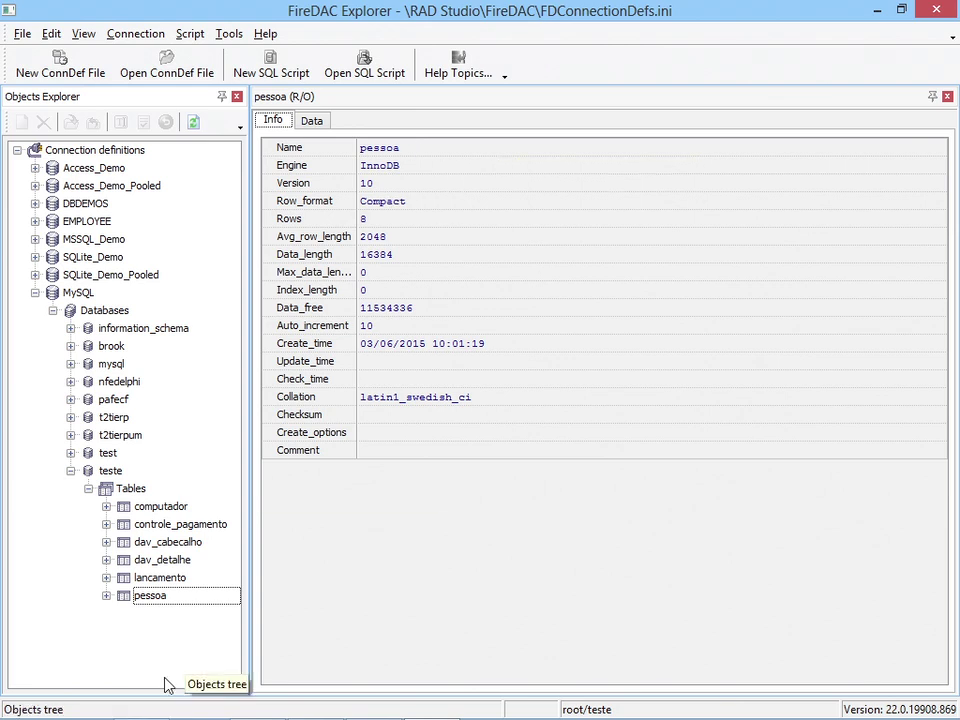
left_click(115, 491)
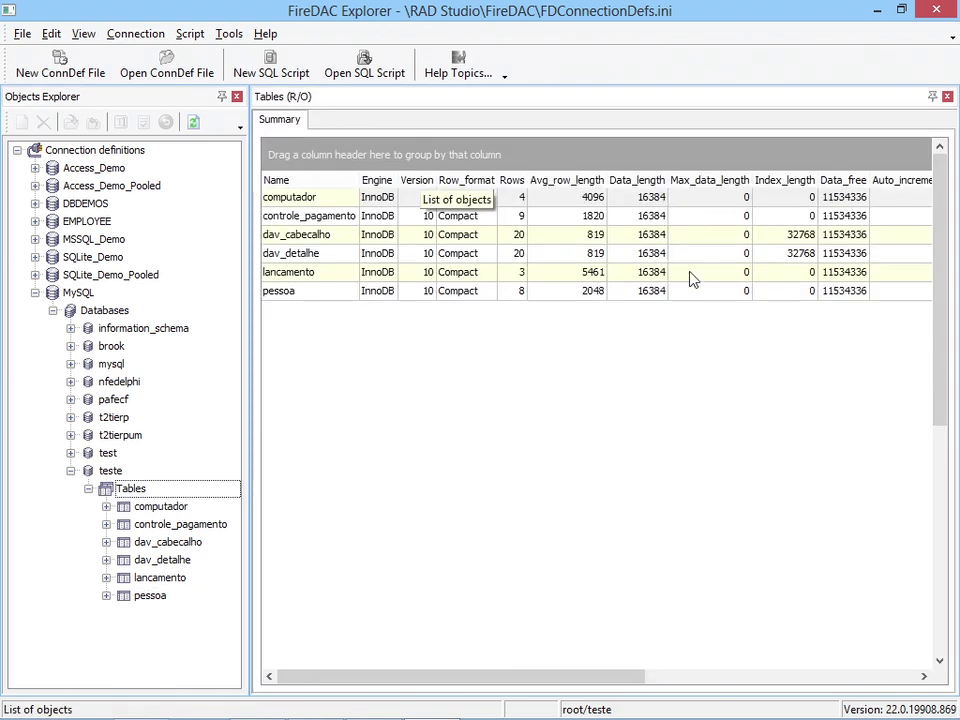
left_click(140, 596)
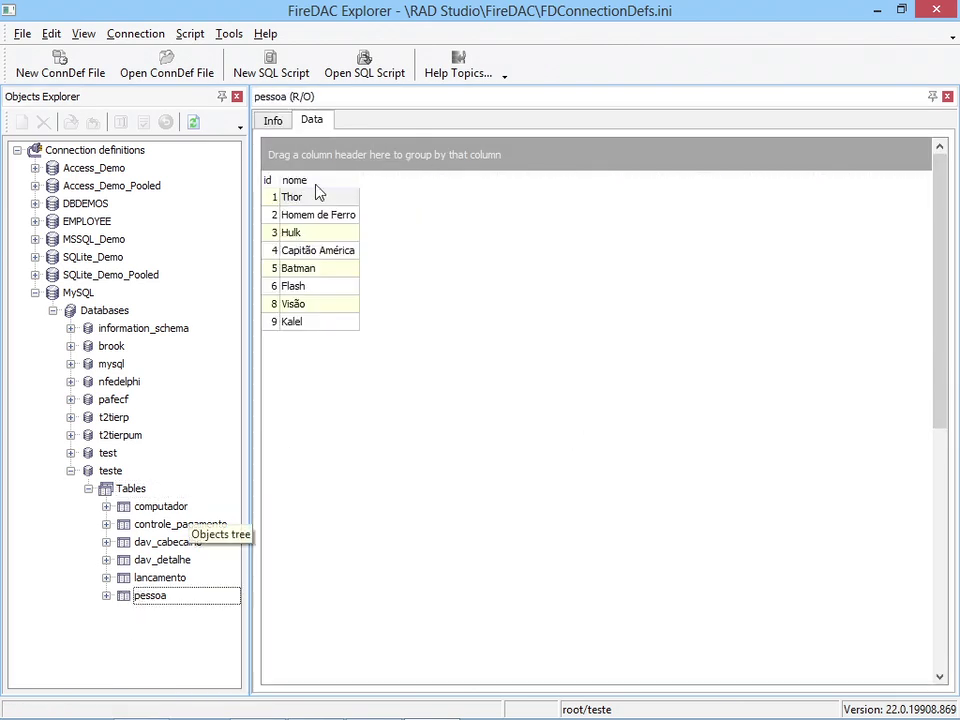
Step: Change row 9's nome from Kalel to 'Kalel Super Homem' and widen the nome column
left_click(318, 319)
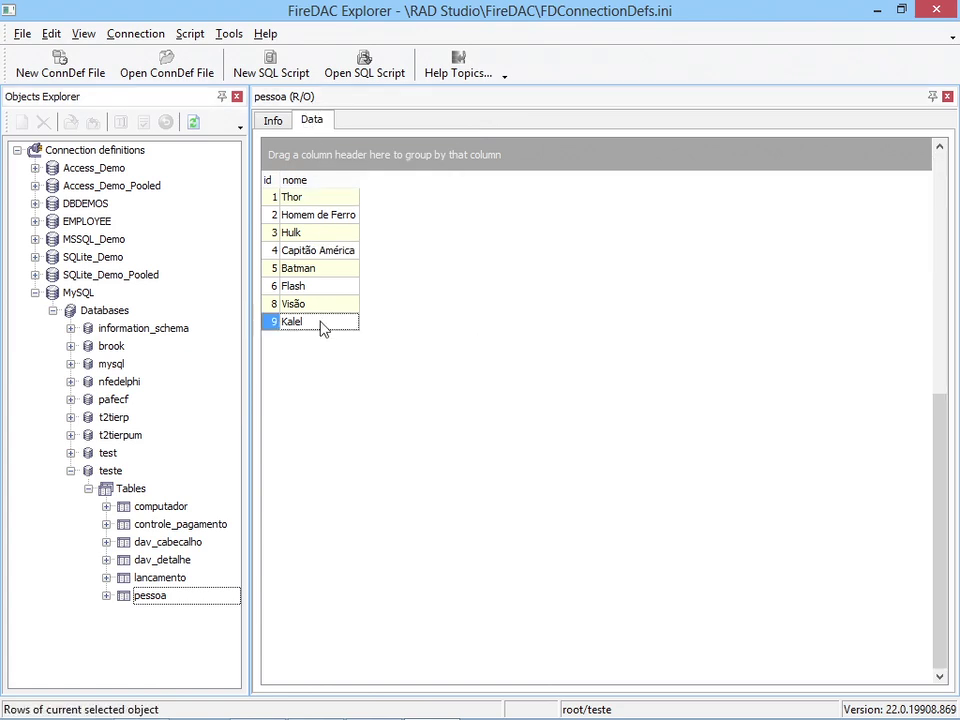
left_click(322, 327)
left_click(330, 322)
type("Super Hom")
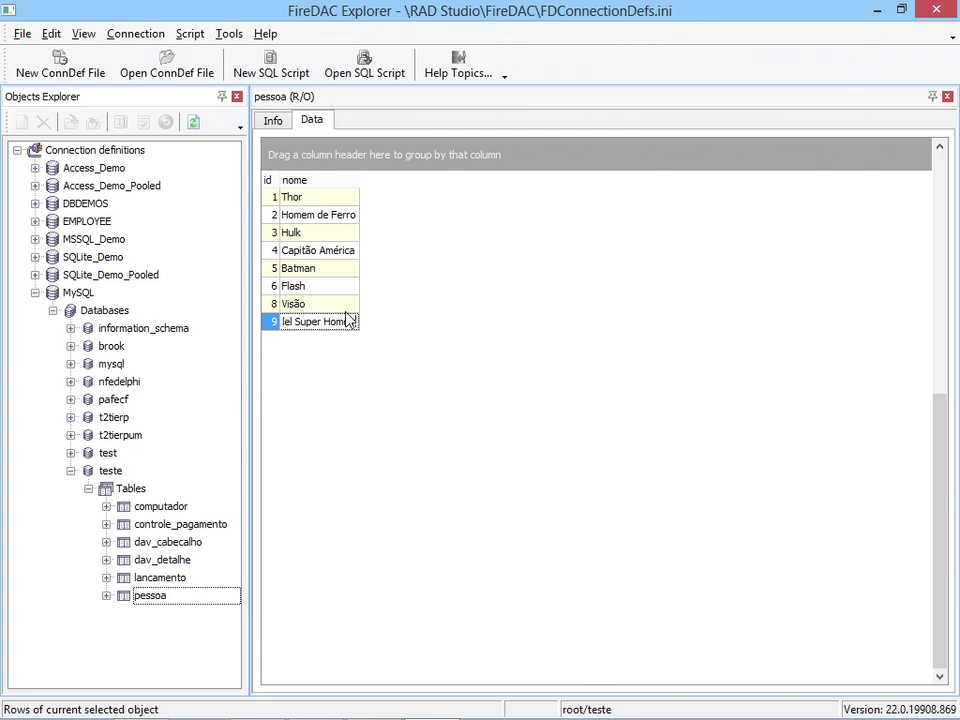
key("Up")
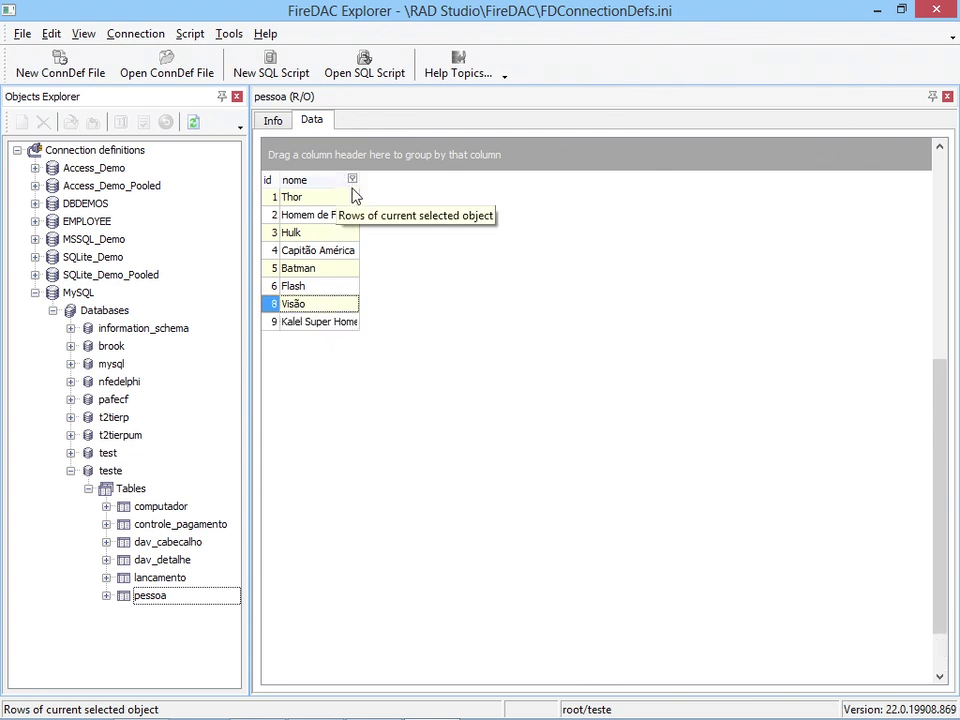
left_click_drag(357, 172, 410, 174)
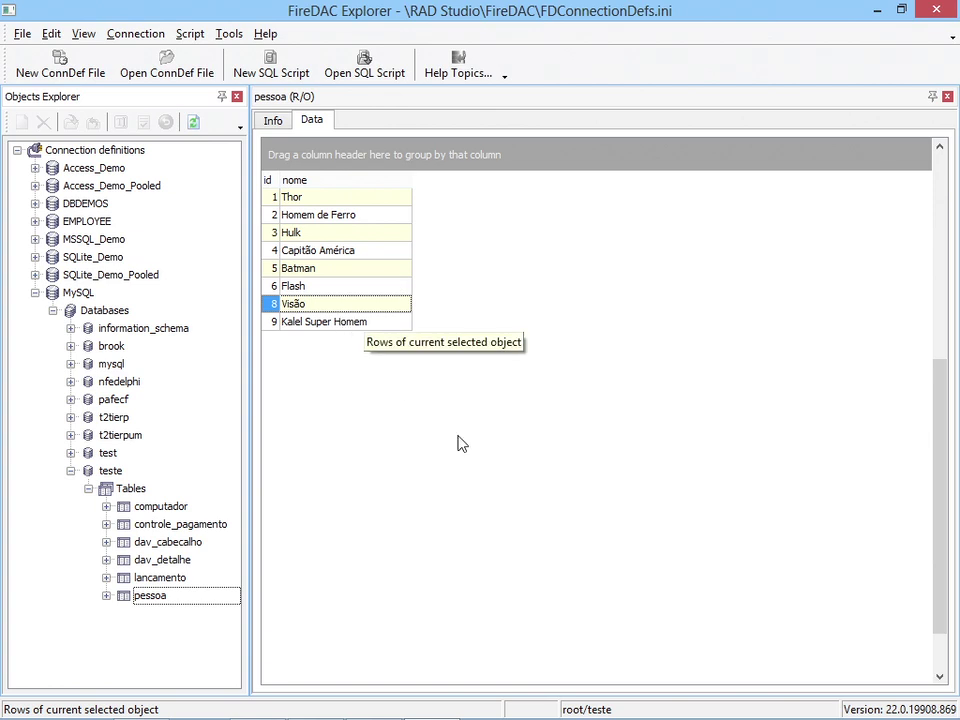
key("alt+Tab")
key("alt+Tab")
key("alt+Tab")
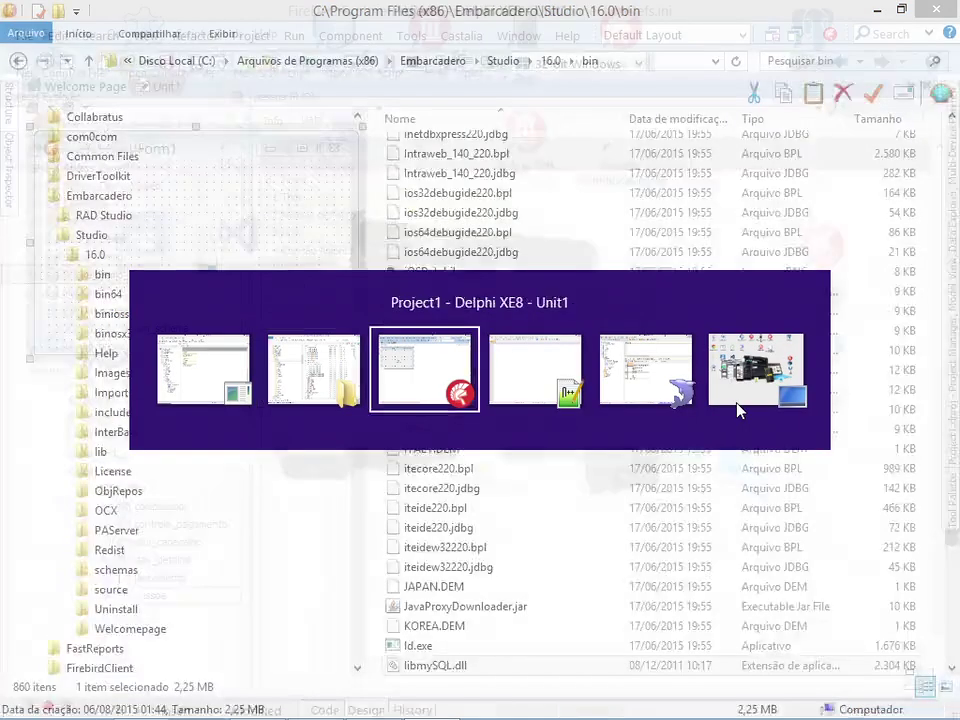
Step: Refresh the pessoa data in SQLyog to confirm row 9 reads Kalel Super Homem
key("alt+Tab")
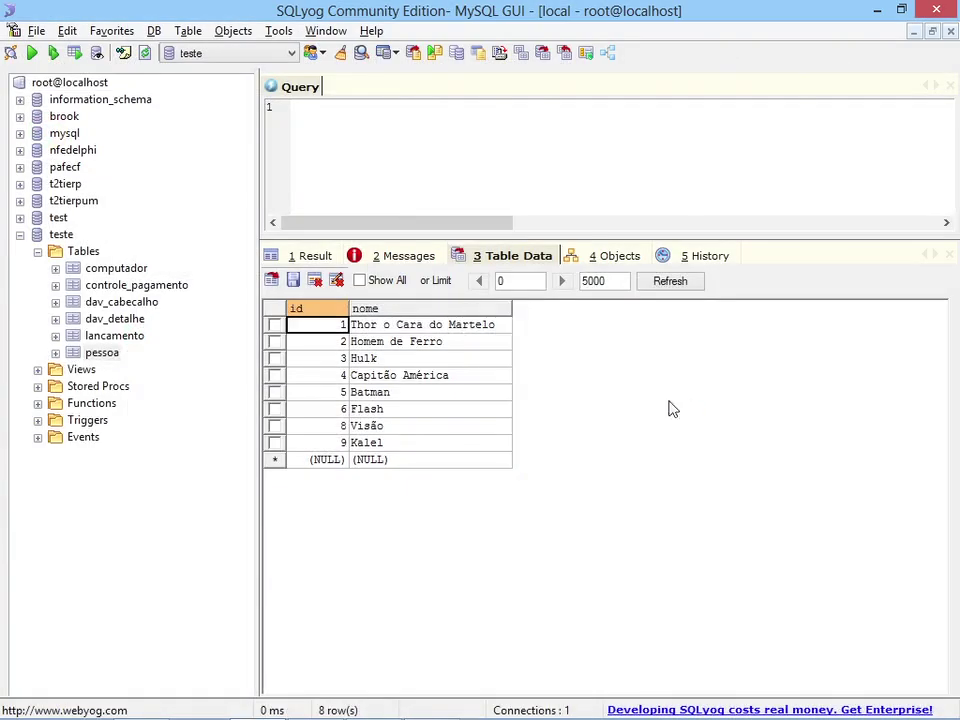
left_click(665, 284)
left_click(431, 444)
left_click(392, 443)
left_click(387, 443)
key("Up")
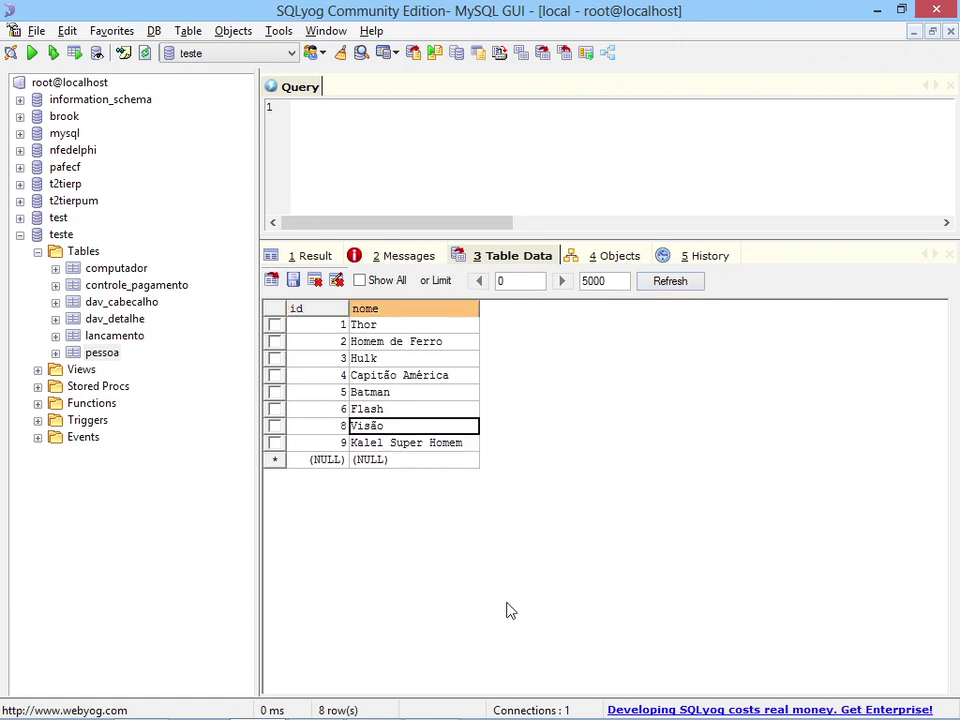
key("alt+Tab")
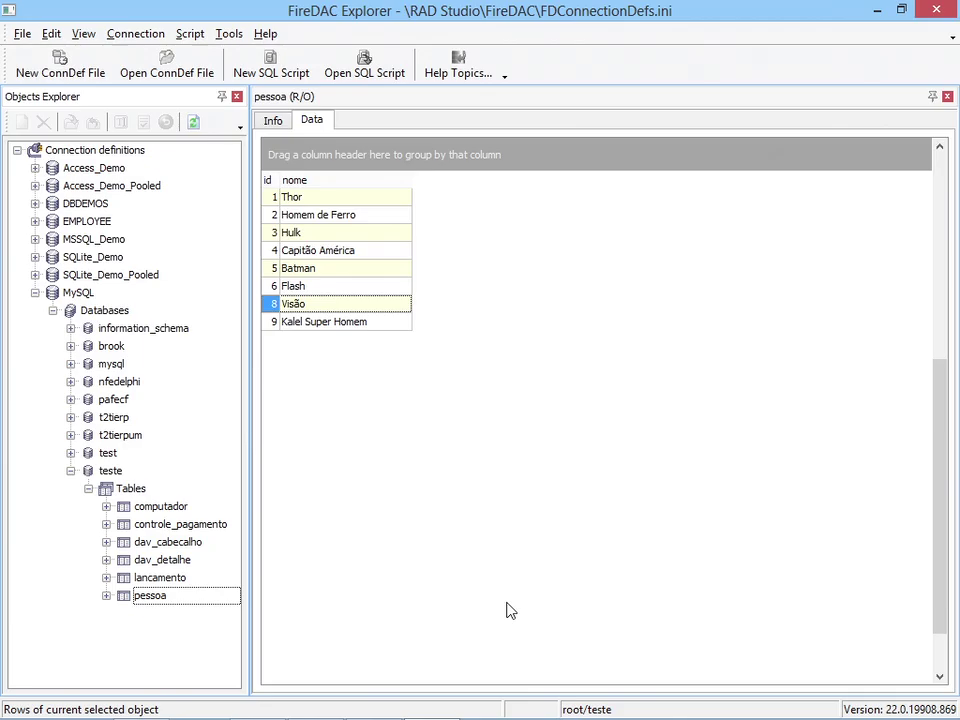
Step: View row 9's full value, revert its name to Kalel, and bring up the Open SQL Script dialog
double_click(315, 321)
left_click(485, 189)
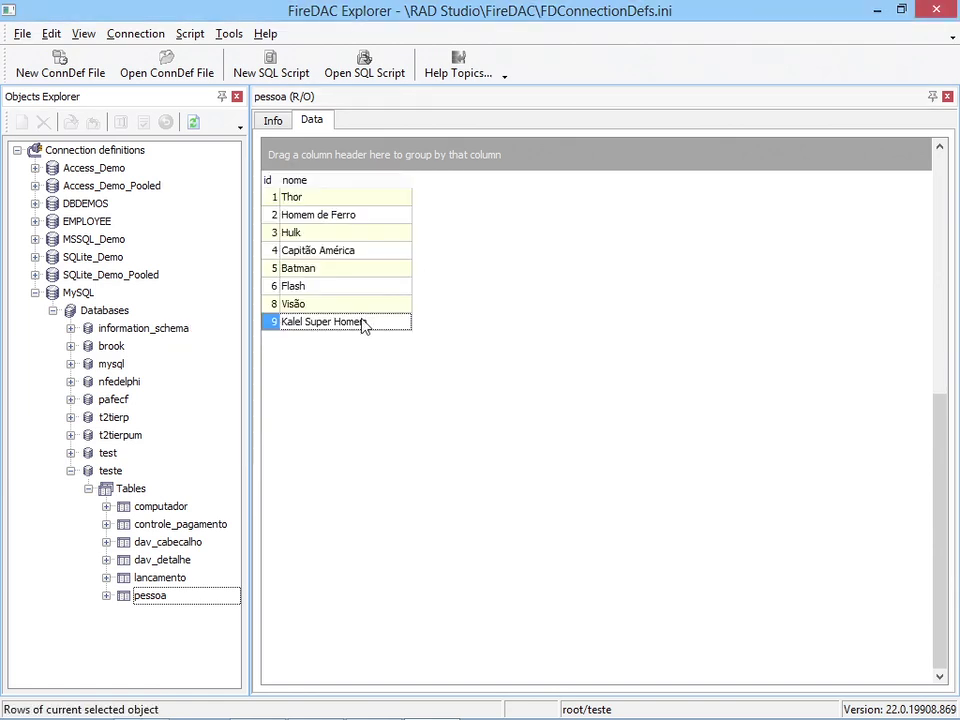
key("F2")
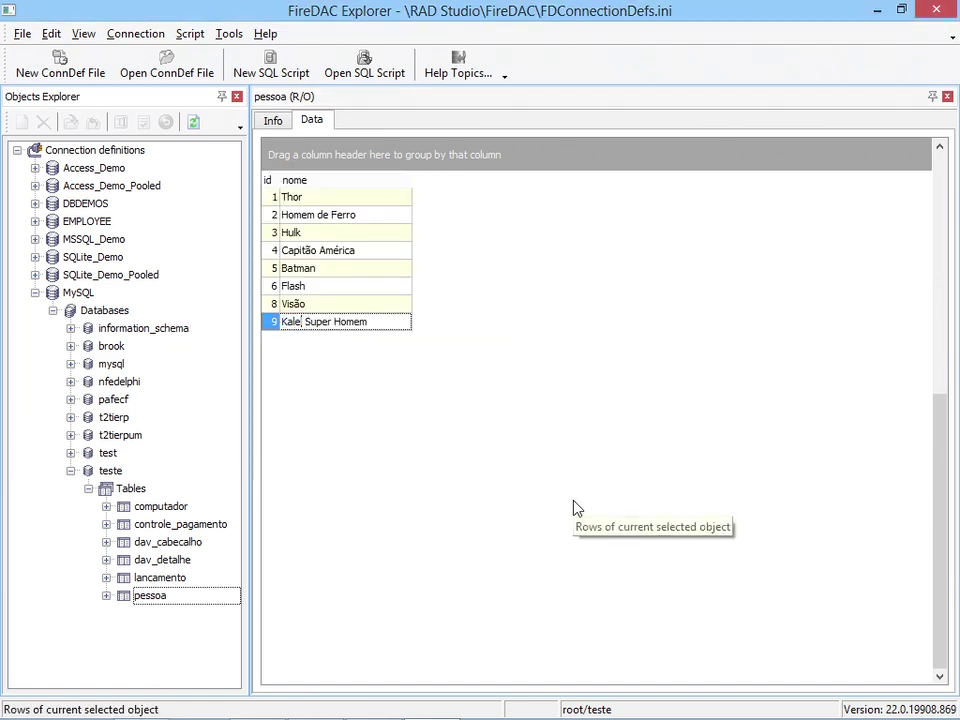
key("shift+End")
key("Delete")
key("Up")
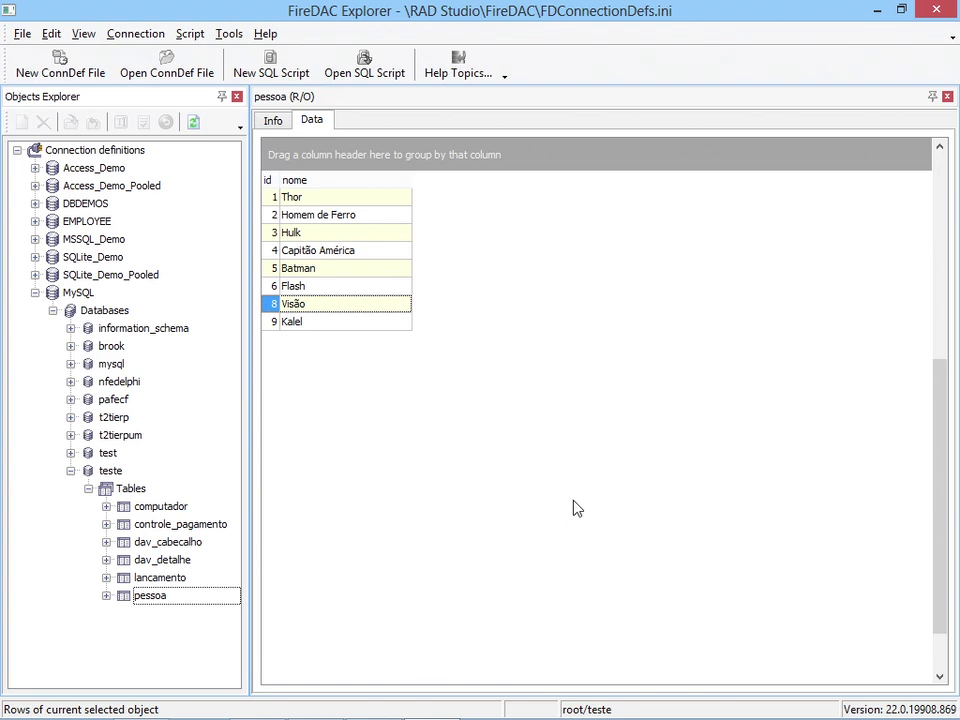
left_click(316, 286)
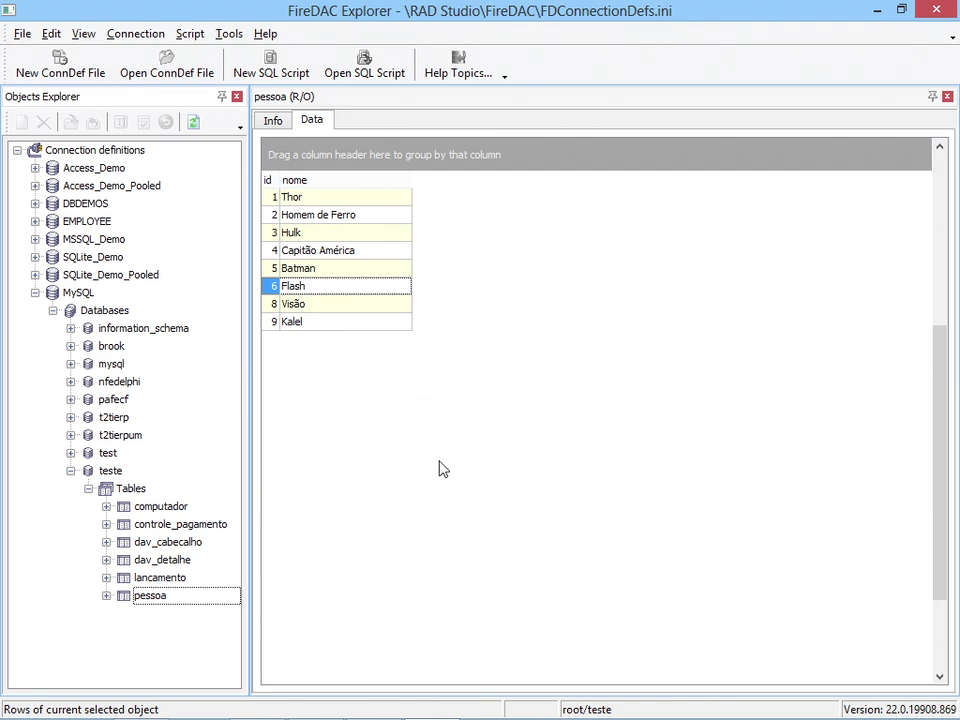
left_click(375, 72)
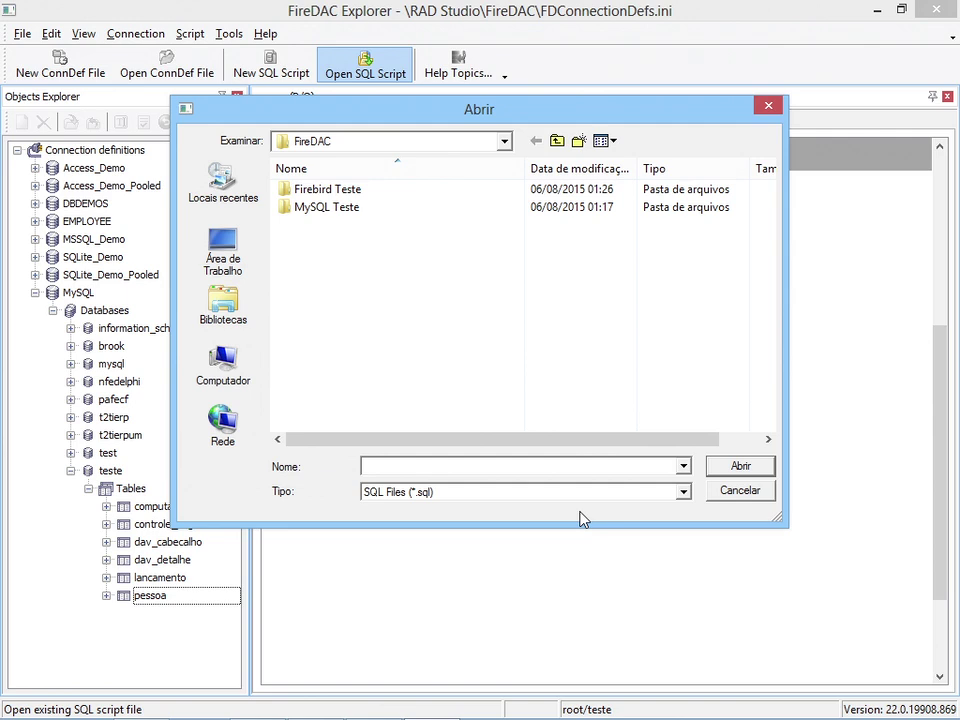
Step: Create a new SQL script with 'select * from pessoa;' and run it on MySQL
left_click(740, 491)
left_click(272, 62)
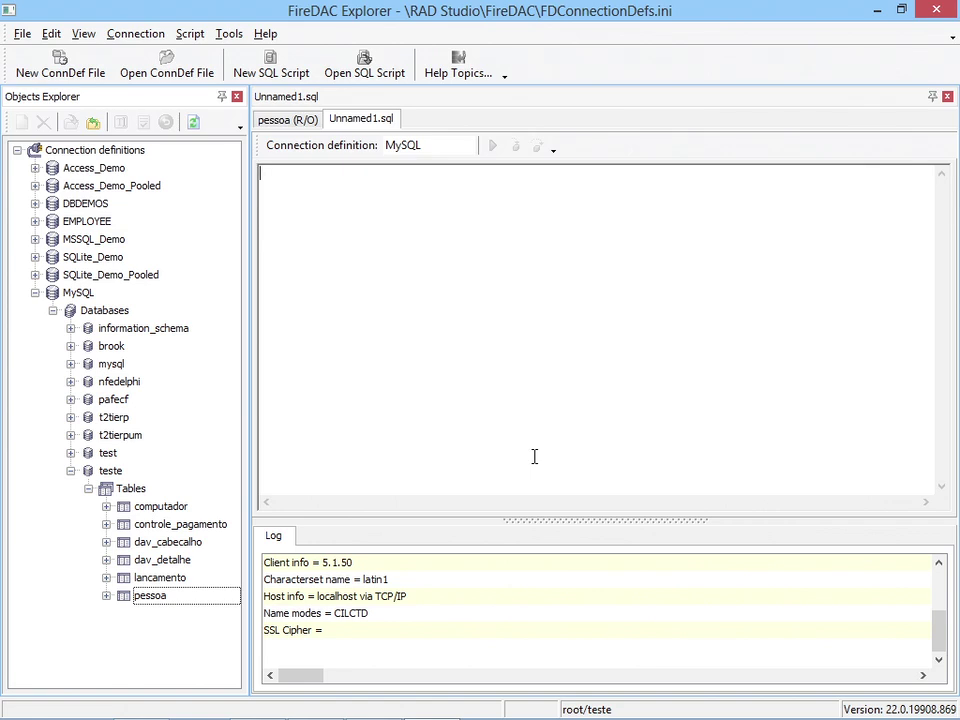
type("select * from pessoa;")
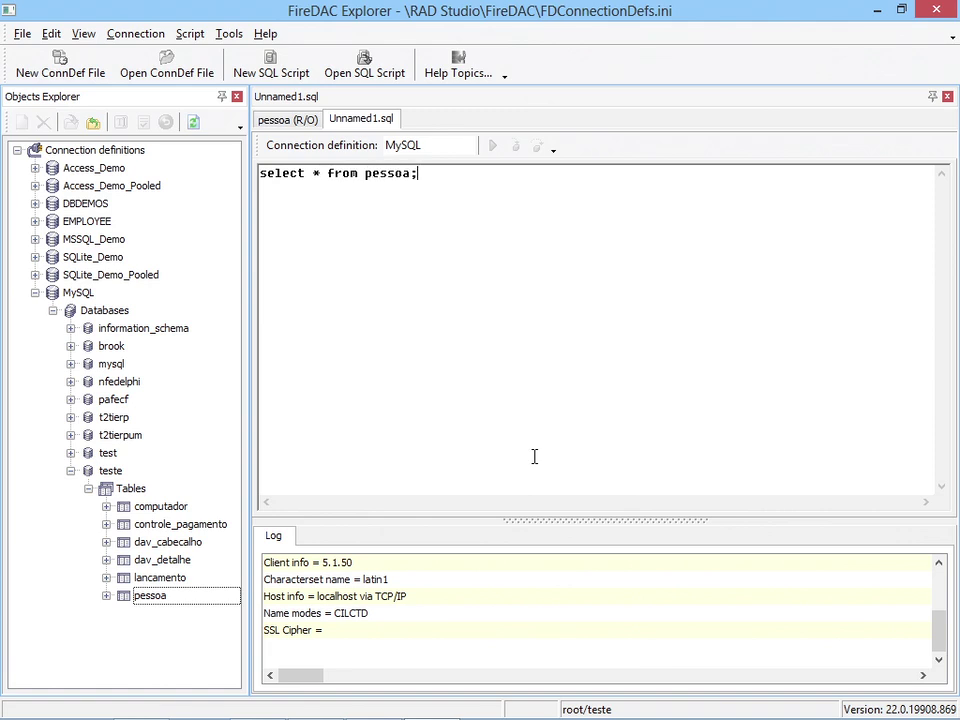
key("Left")
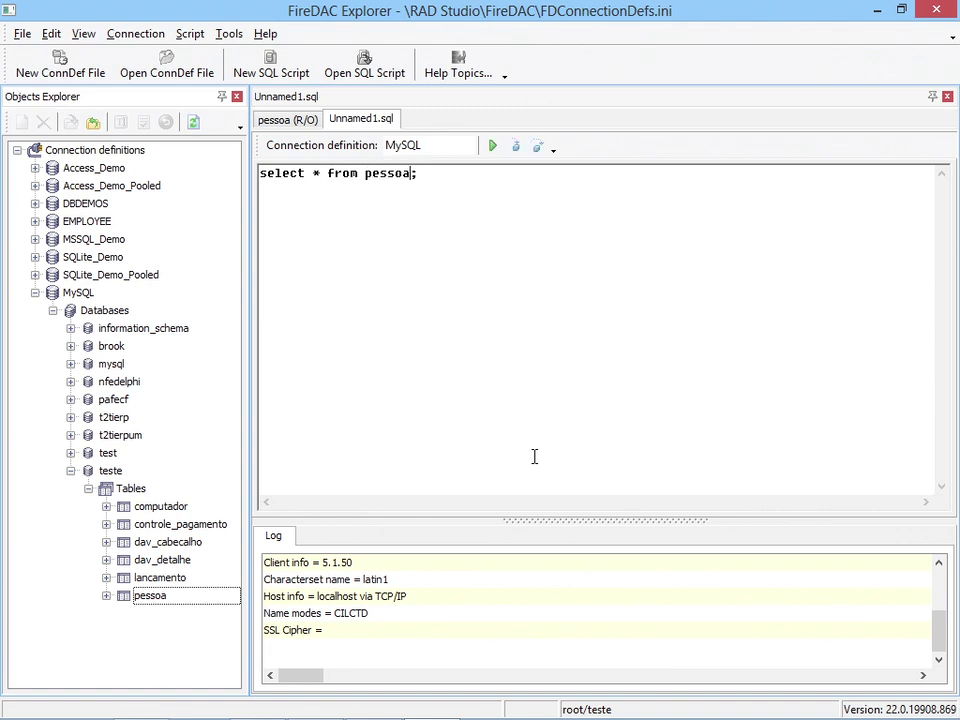
left_click(491, 151)
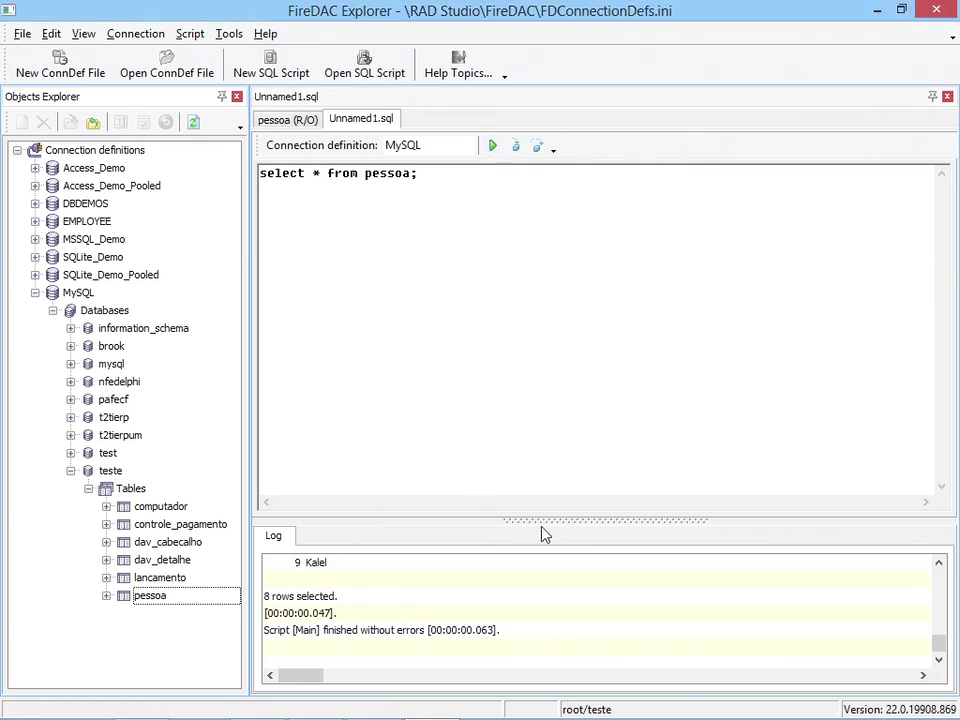
Step: Enlarge the log and review its 8 rows selected, execution time and no-errors messages
left_click_drag(542, 525, 542, 395)
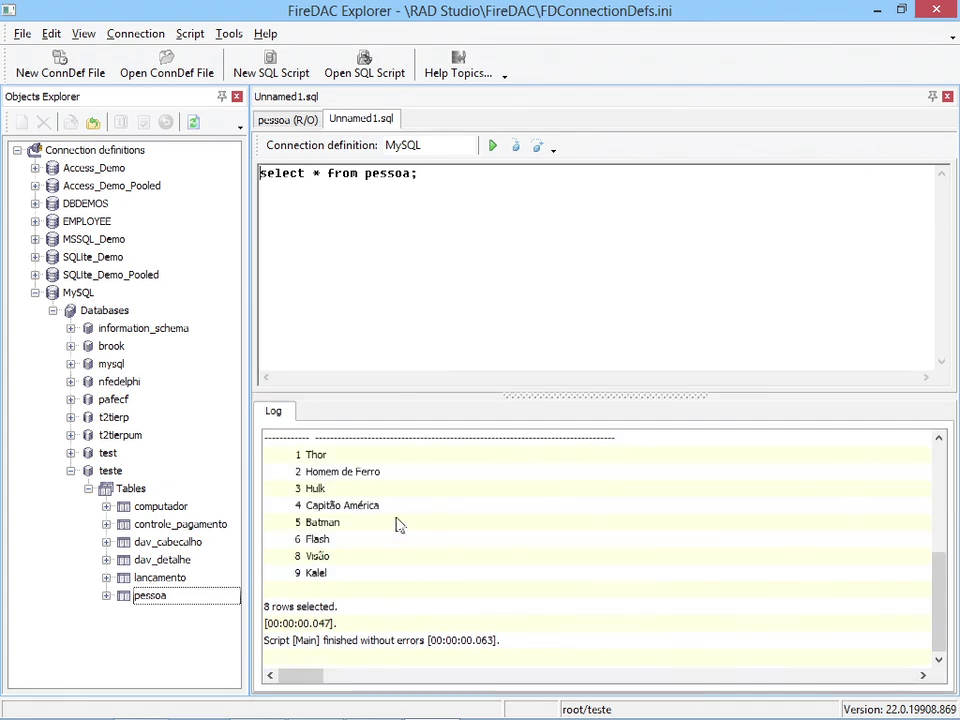
scroll(340, 505, "up", 2)
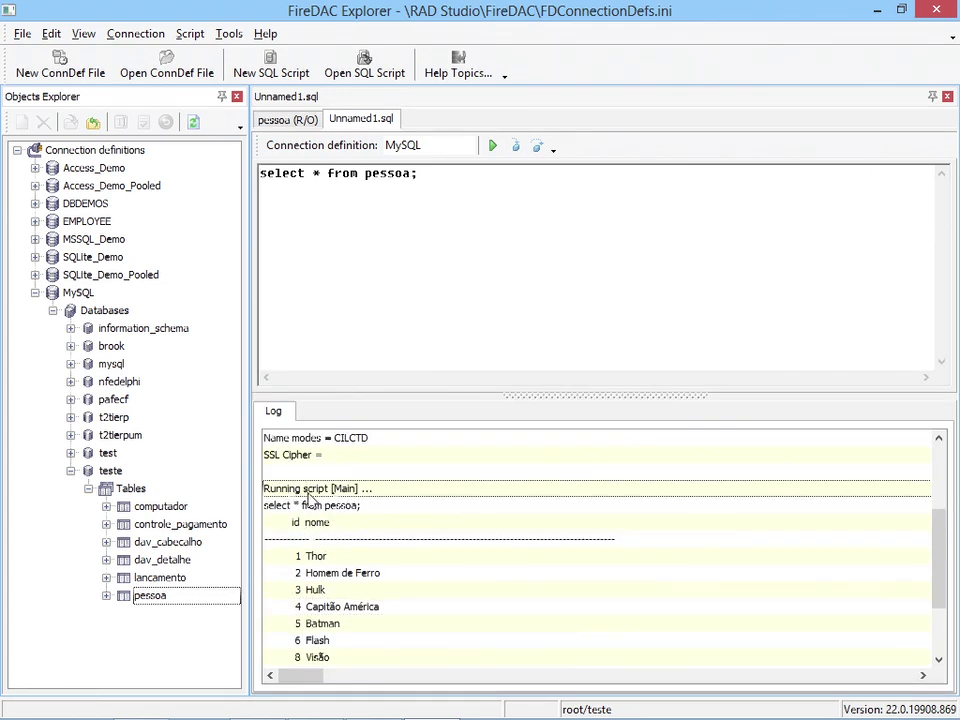
scroll(313, 497, "down", 2)
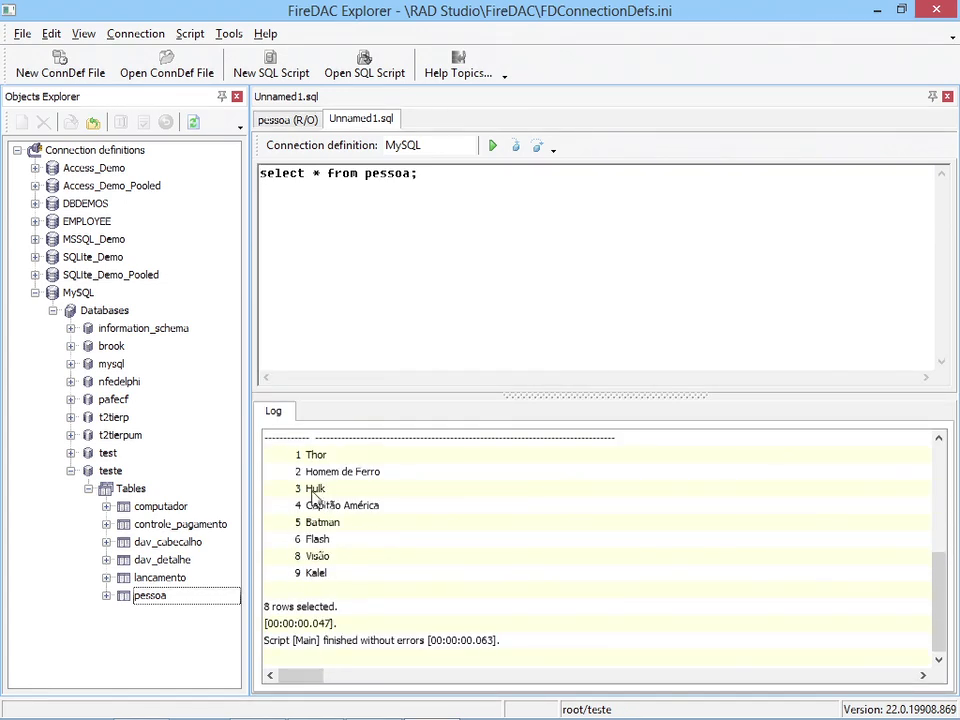
scroll(300, 465, "up", 1)
scroll(313, 487, "down", 1)
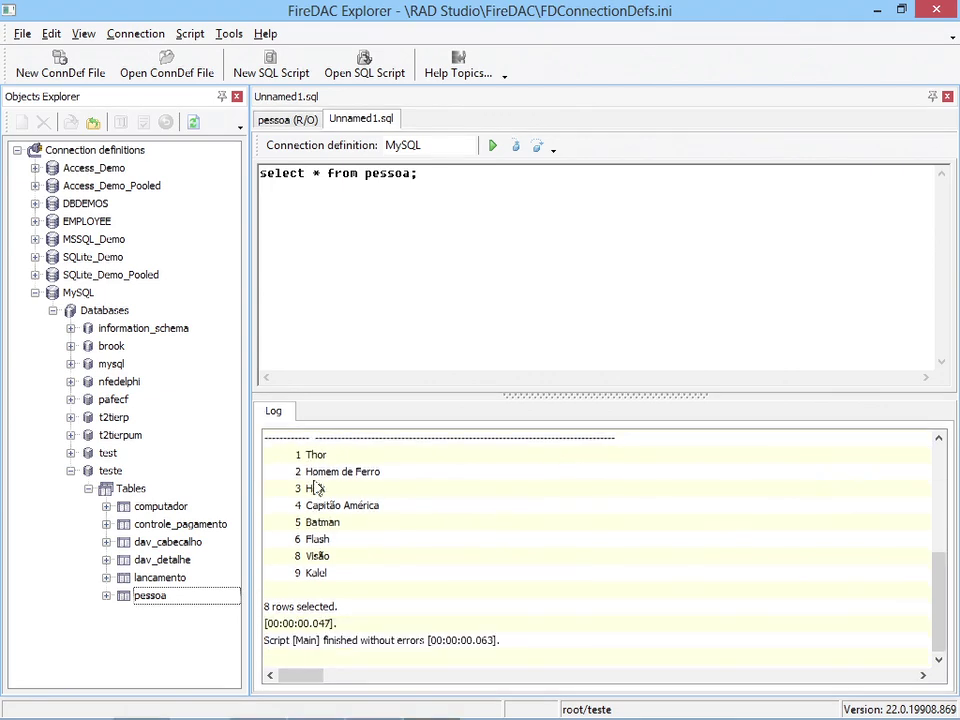
left_click(523, 606)
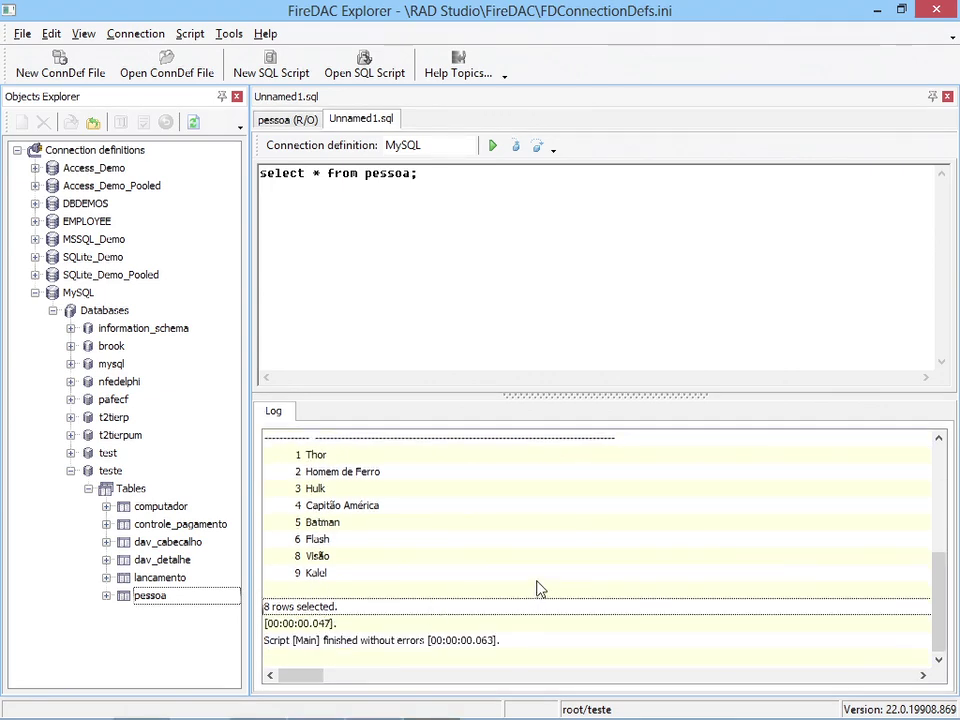
left_click(298, 625)
left_click(299, 641)
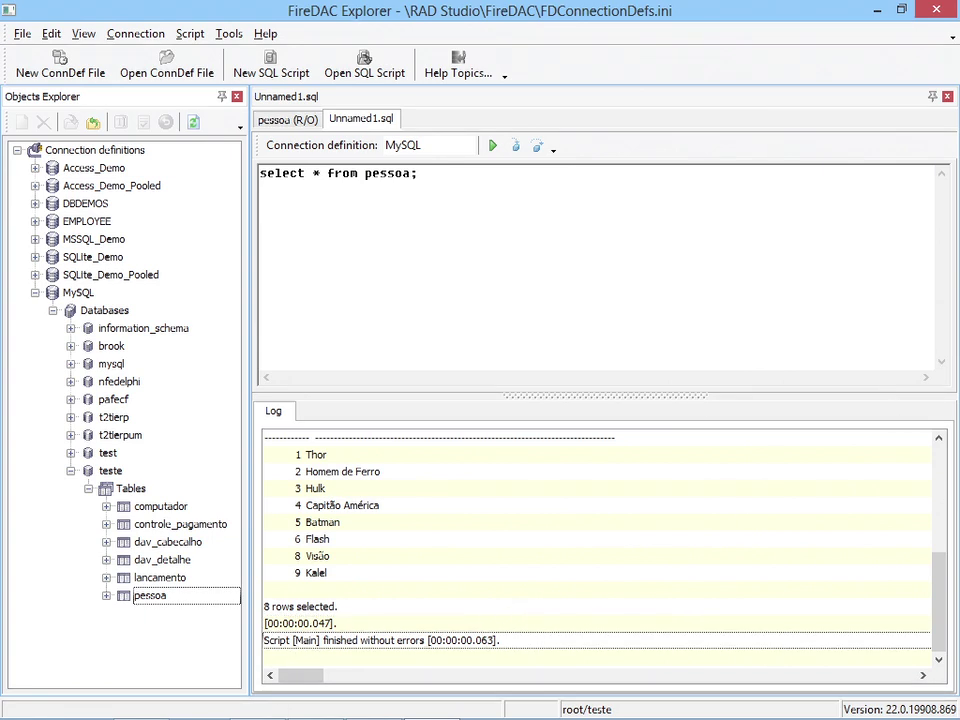
left_click(707, 265)
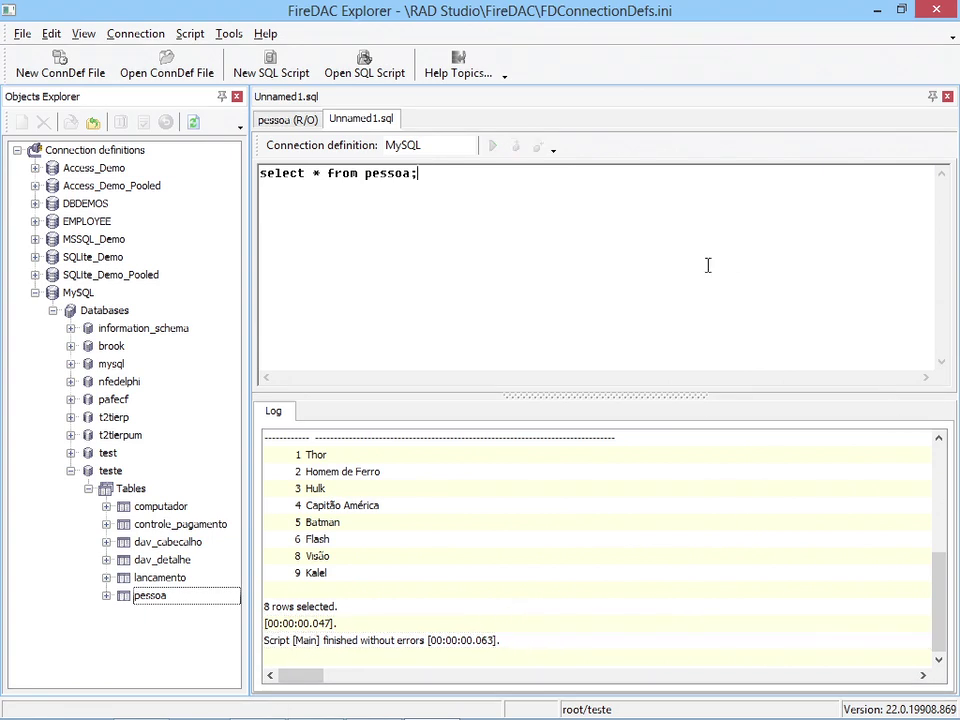
Step: Look through the menus for the standalone FireDAC tools and collapse the MySQL connection tree
left_click(225, 36)
mouse_move(187, 42)
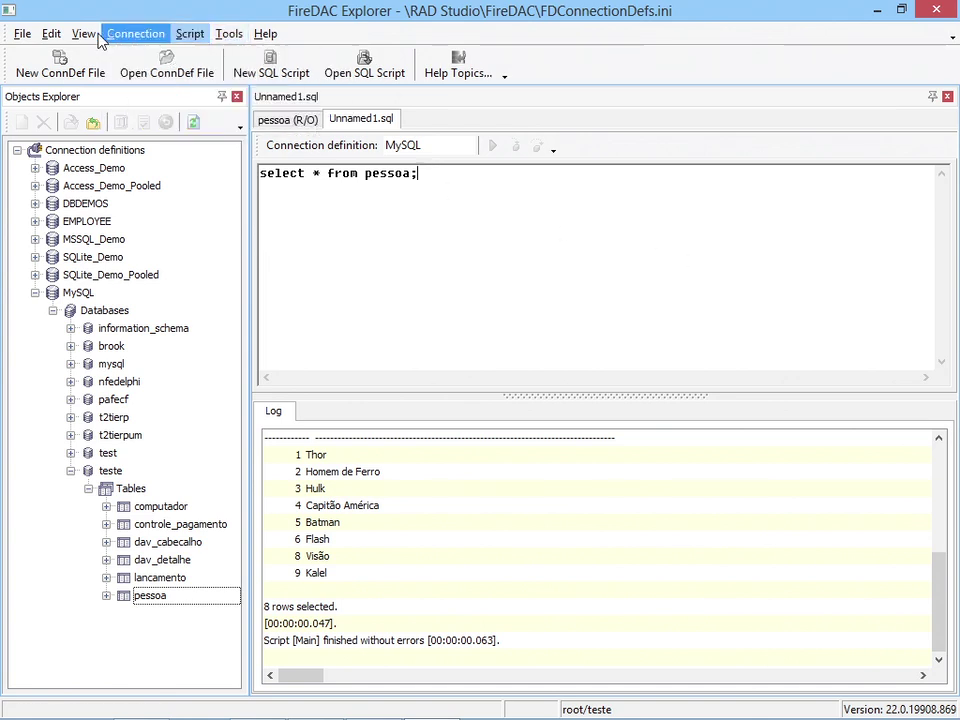
mouse_move(20, 36)
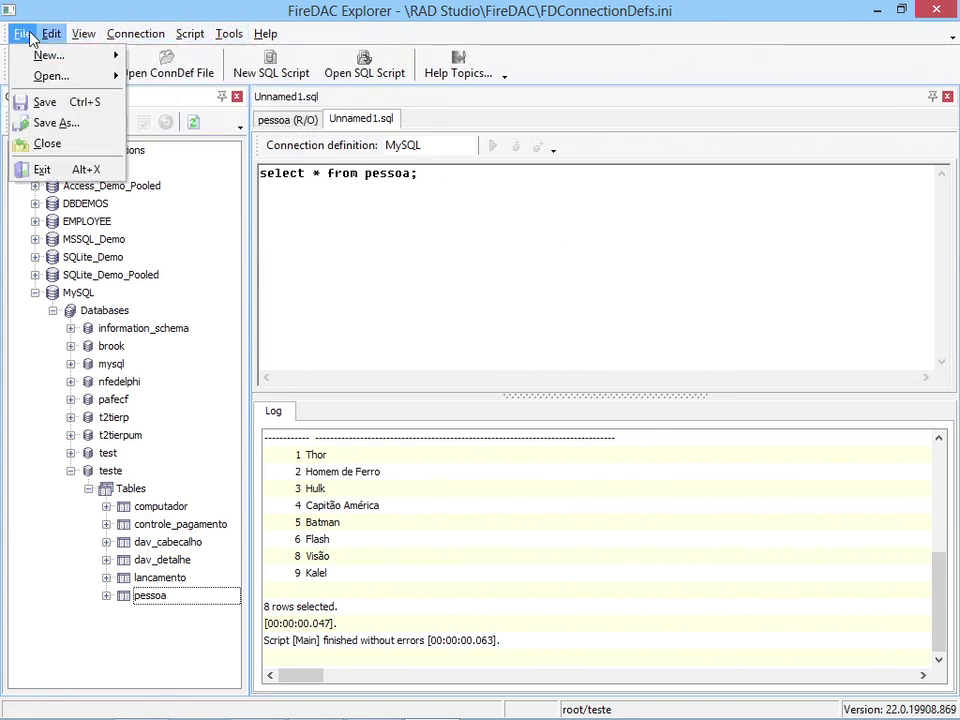
left_click(35, 293)
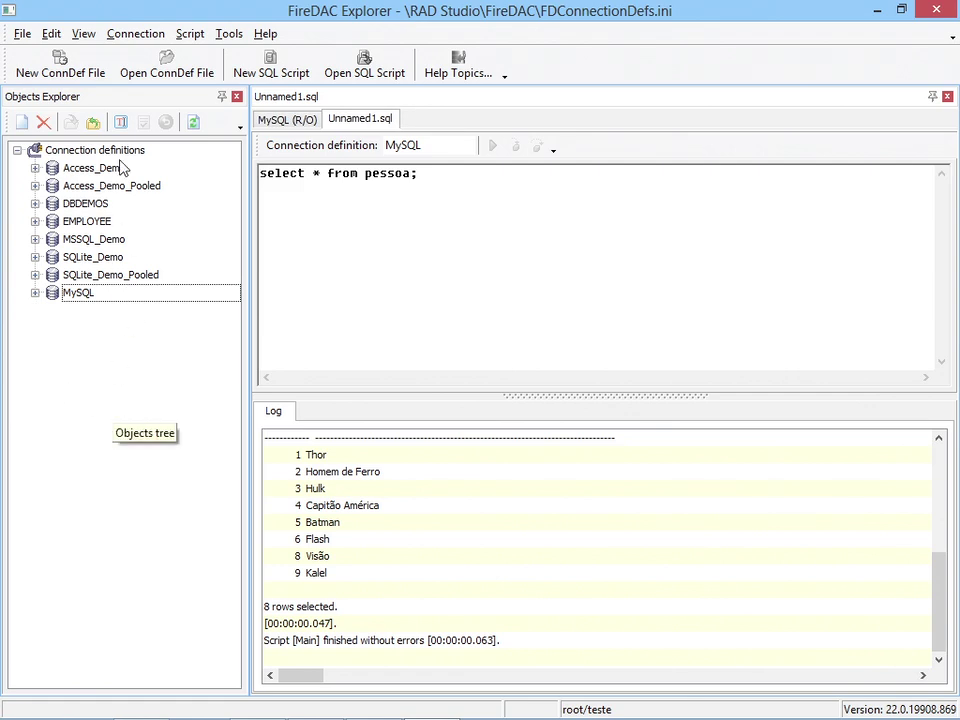
left_click(135, 34)
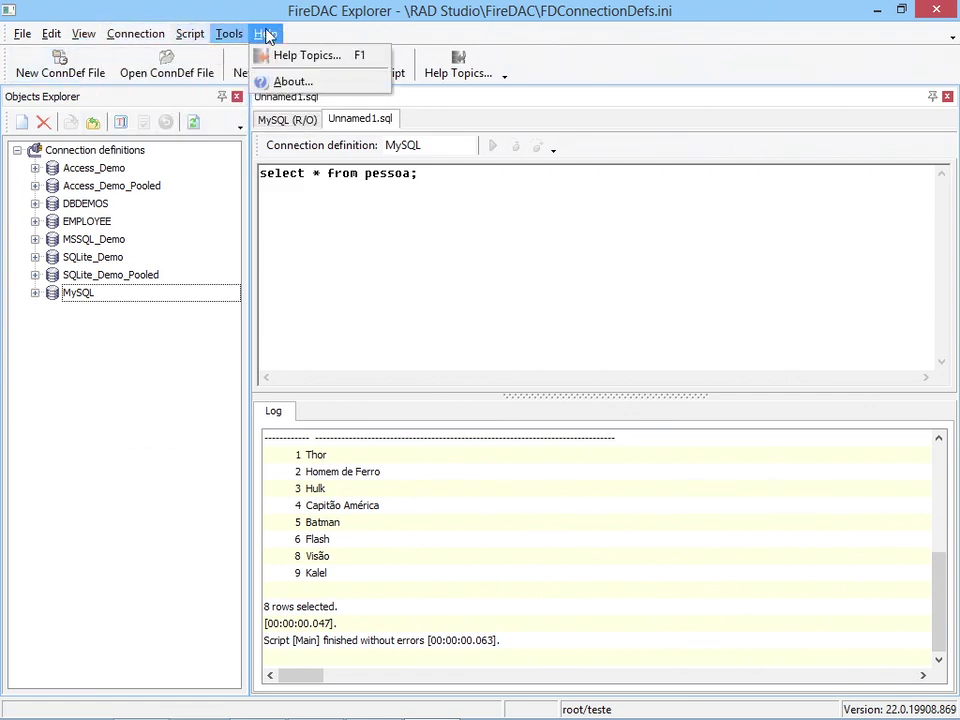
left_click(426, 254)
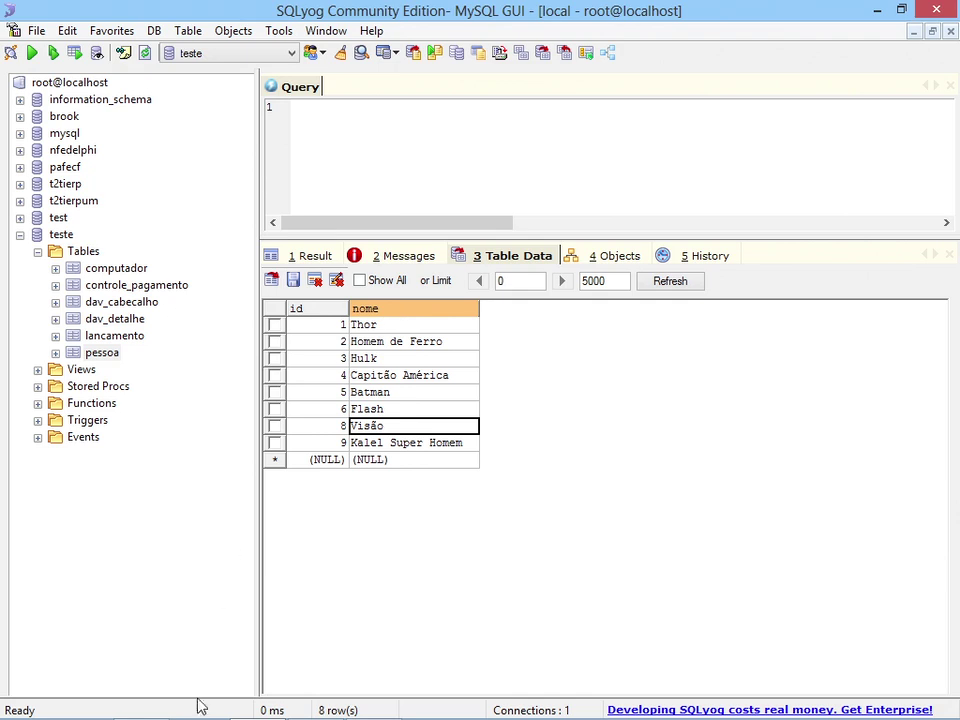
Step: Launch FDExplorer.exe from the Studio 16.0 bin folder, view the MySQL definition, and close it
left_click(141, 701)
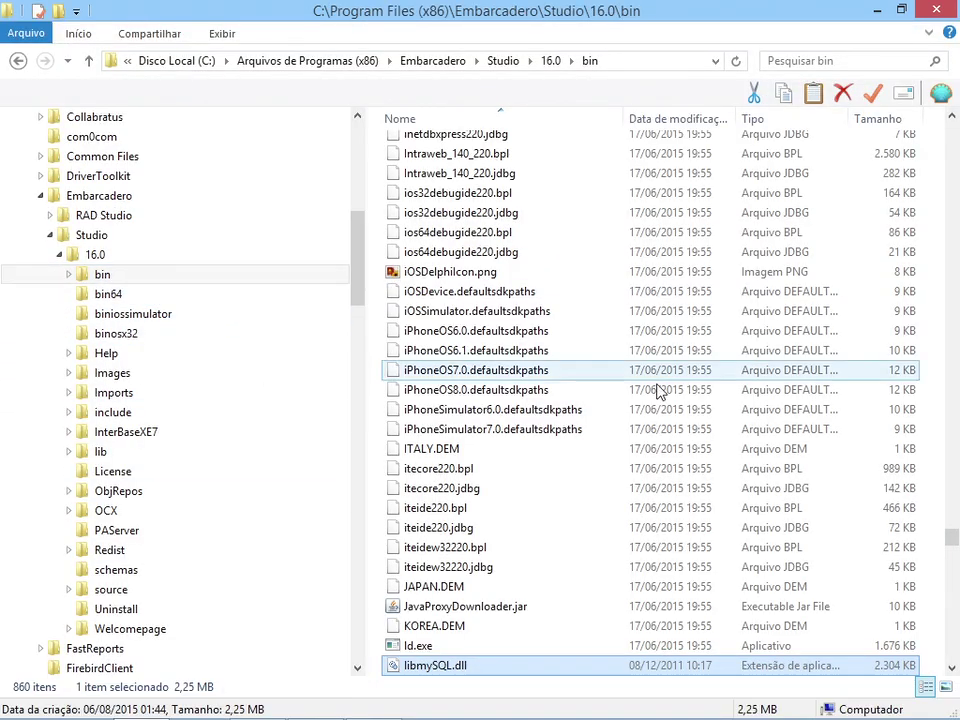
scroll(945, 549, "up", 20)
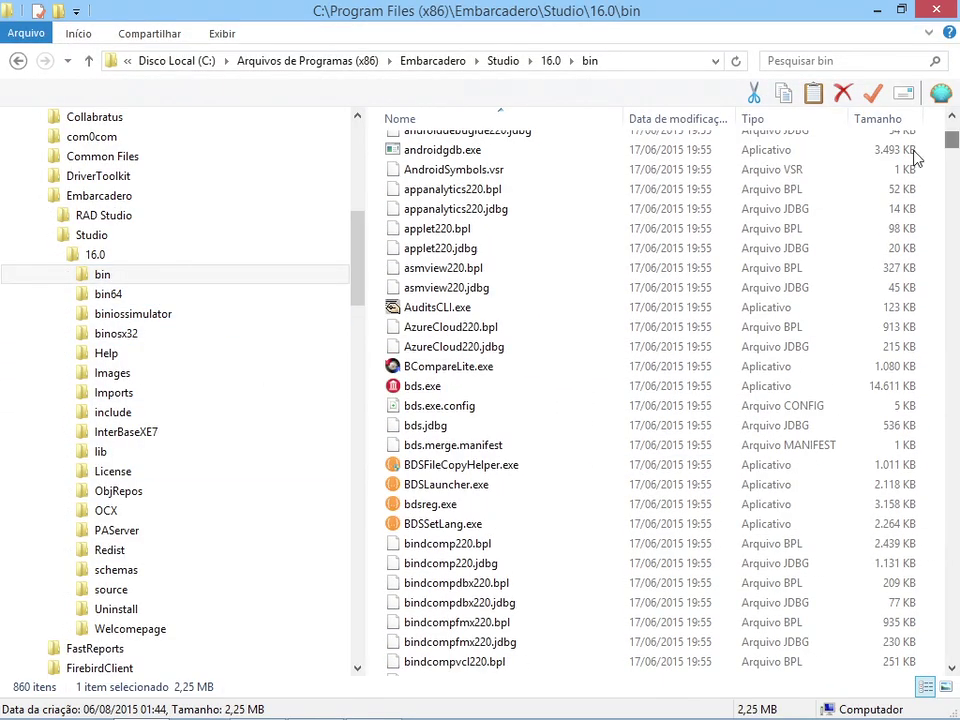
left_click(467, 192)
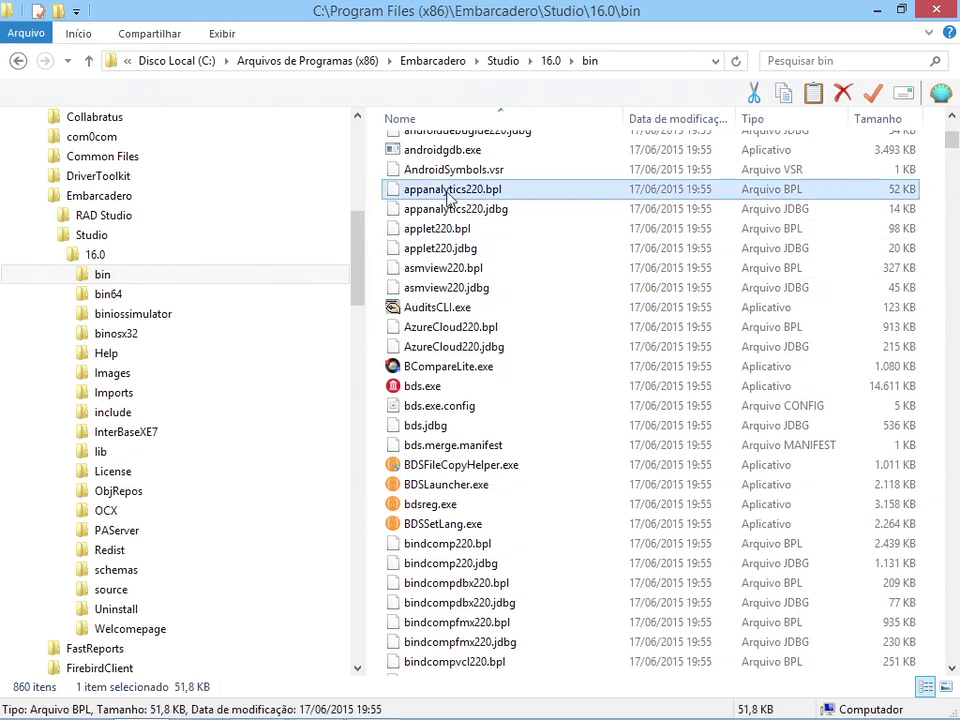
key("f")
left_click(405, 160)
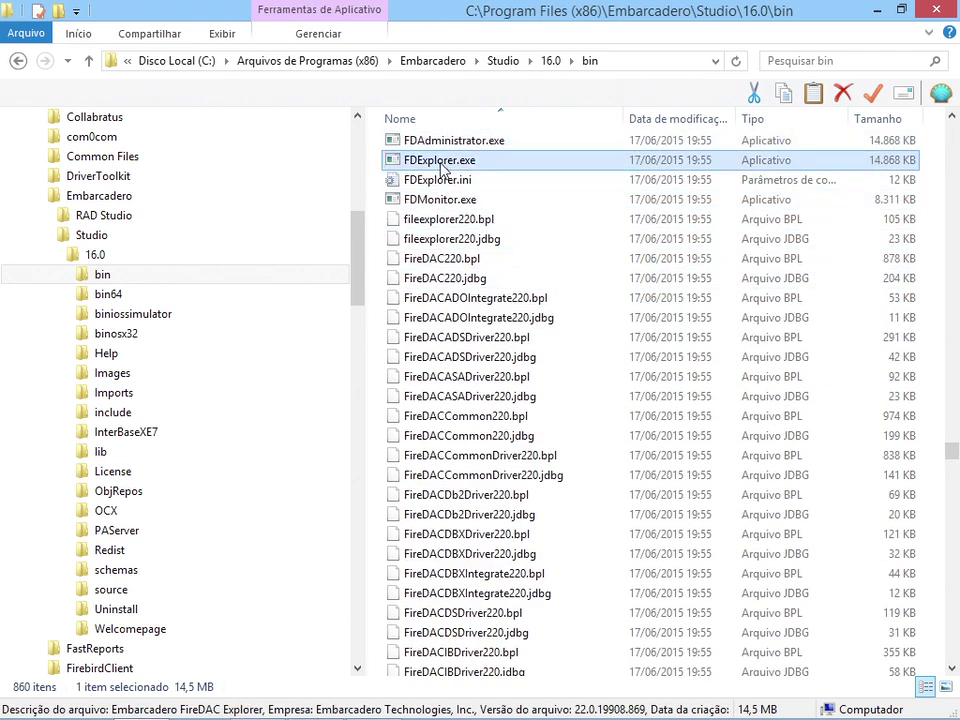
double_click(415, 161)
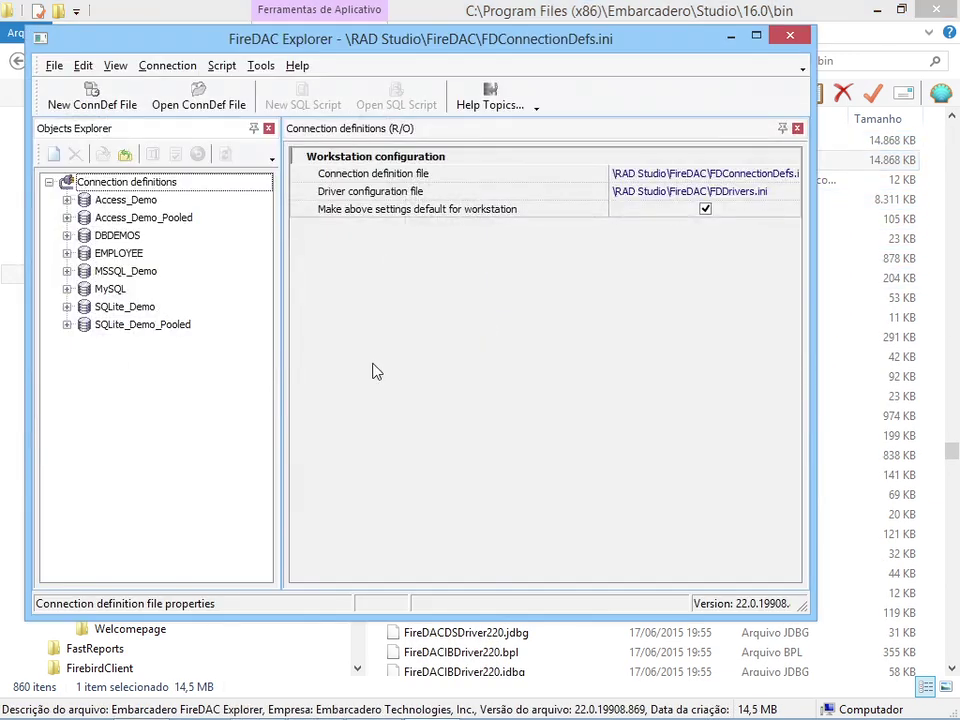
left_click(110, 289)
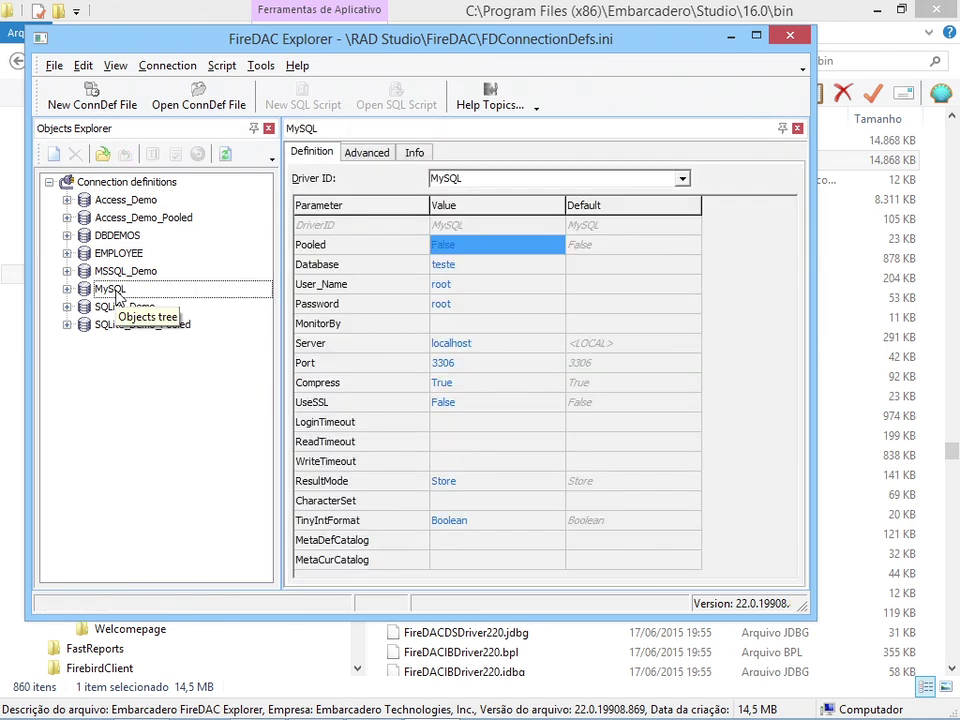
left_click(790, 38)
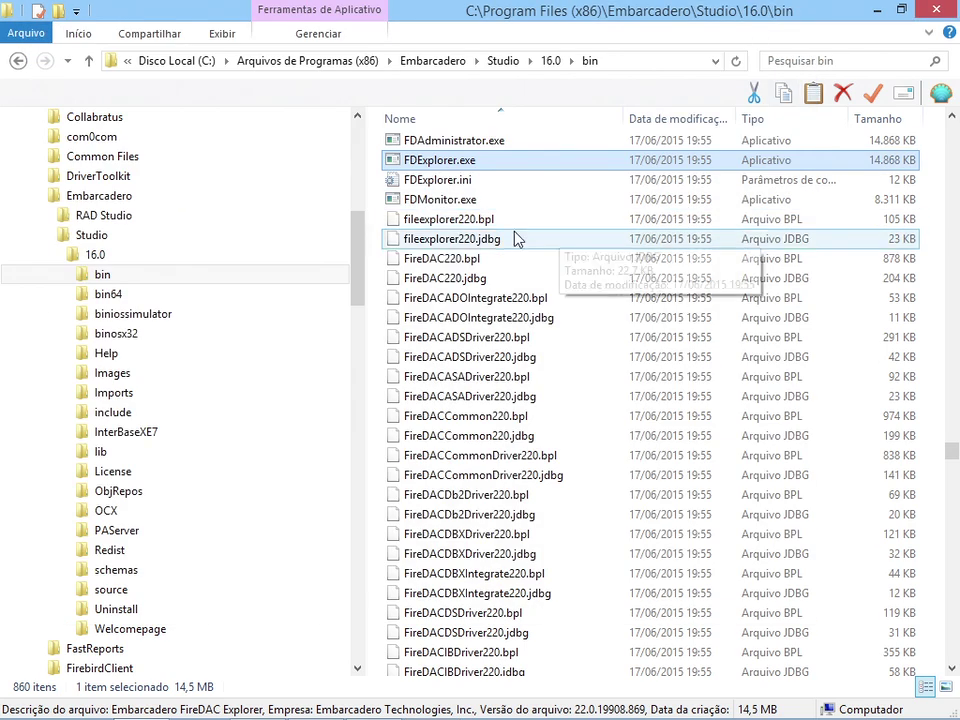
Step: Launch FDAdministrator.exe and connect to its MySQL connection definition
left_click(440, 150)
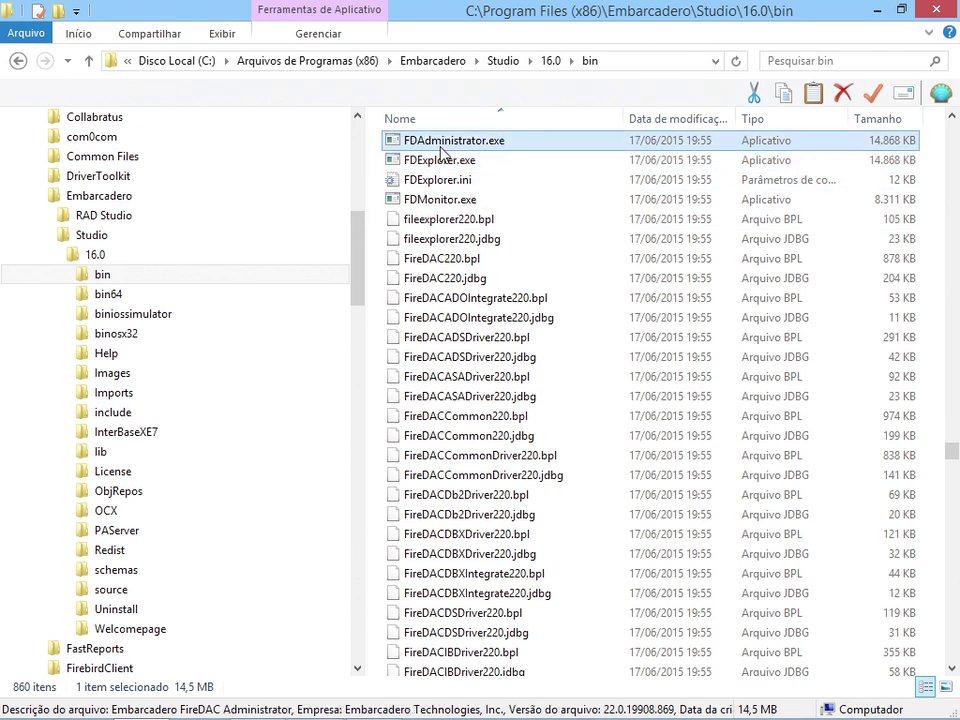
double_click(440, 150)
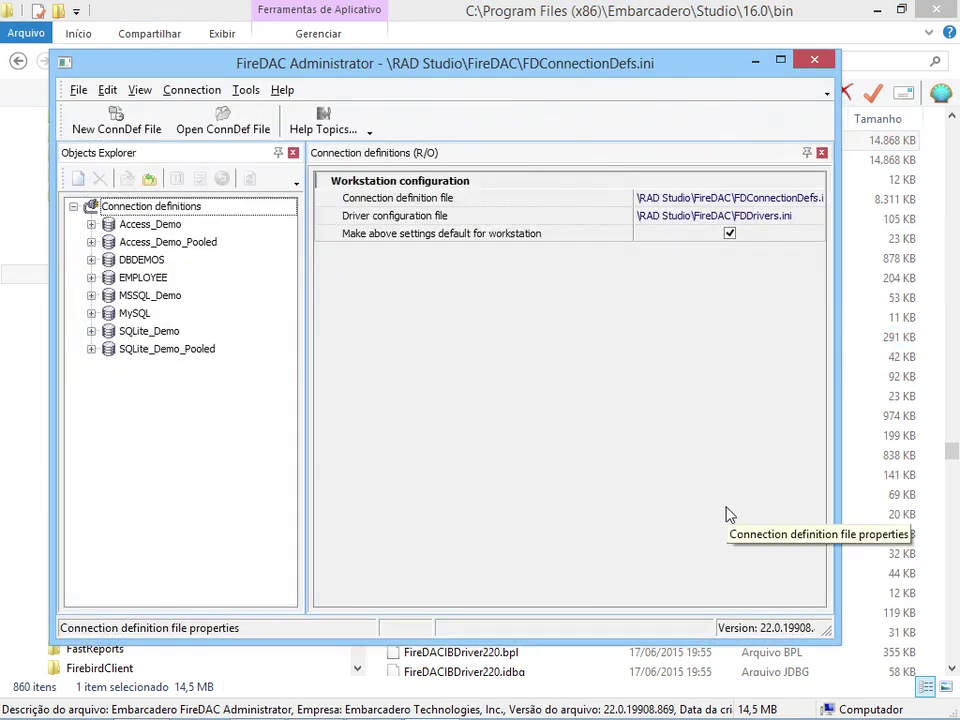
left_click(92, 314)
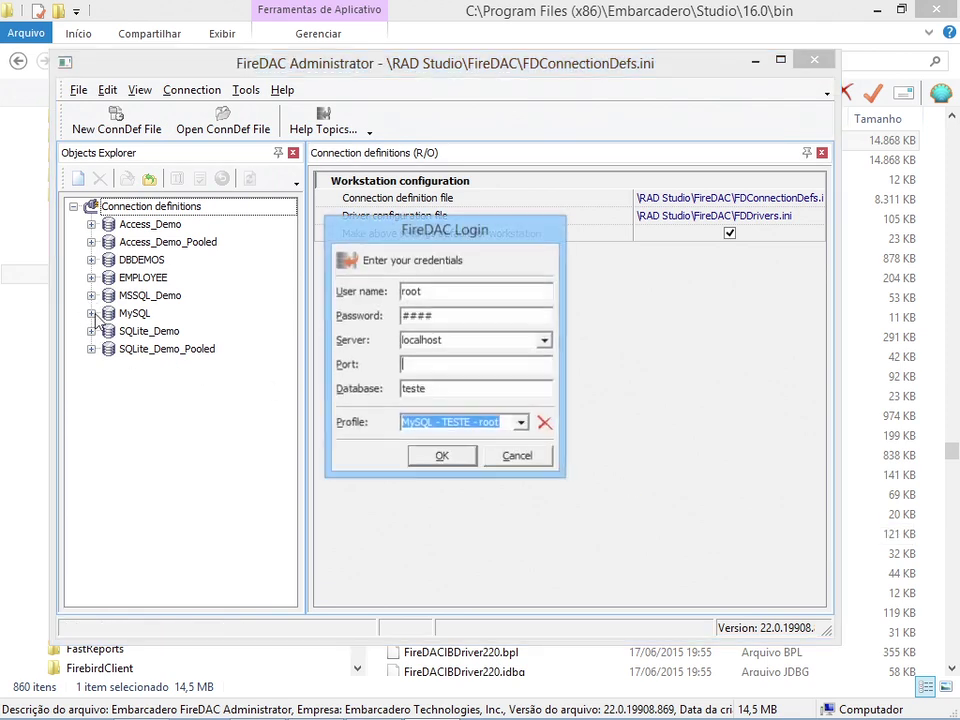
Step: Log in to MySQL in FireDAC Administrator and show its parameters in a maximized window
left_click(442, 465)
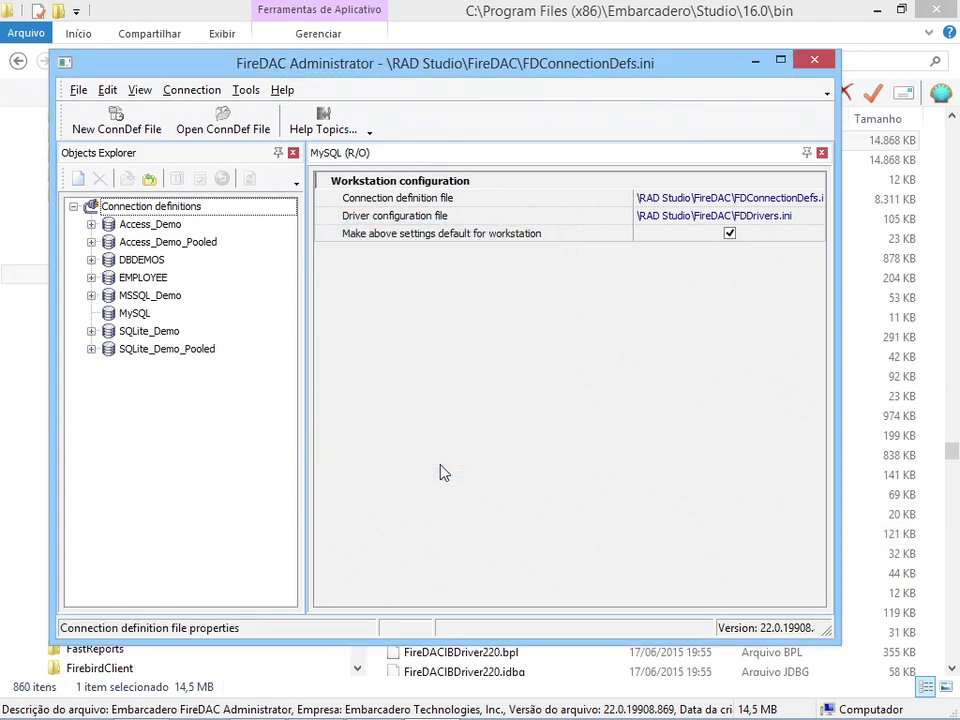
left_click(133, 314)
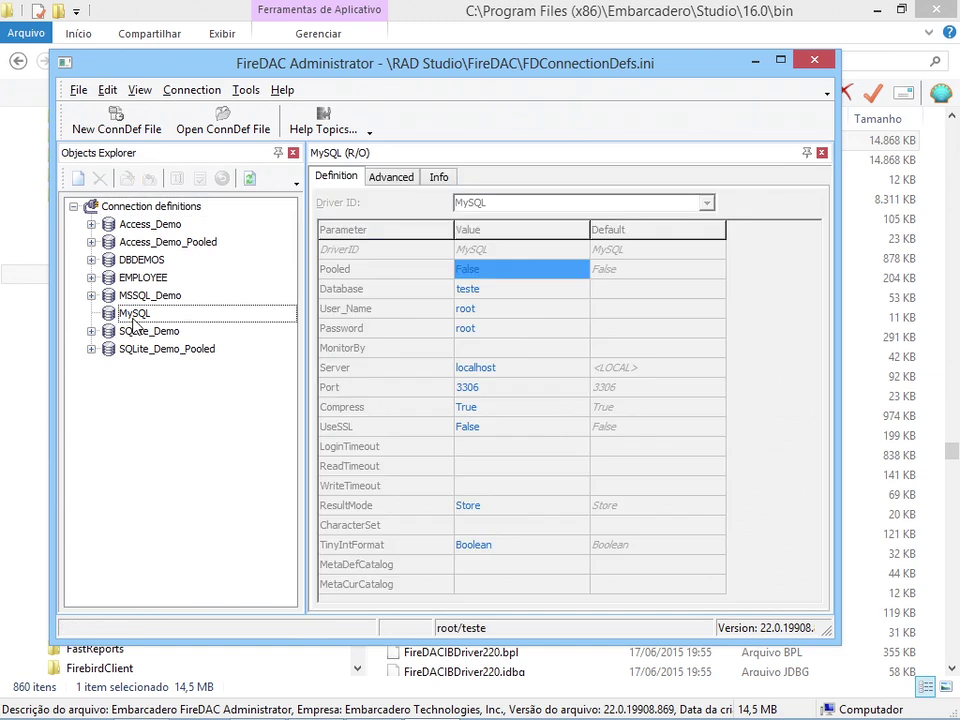
left_click(780, 60)
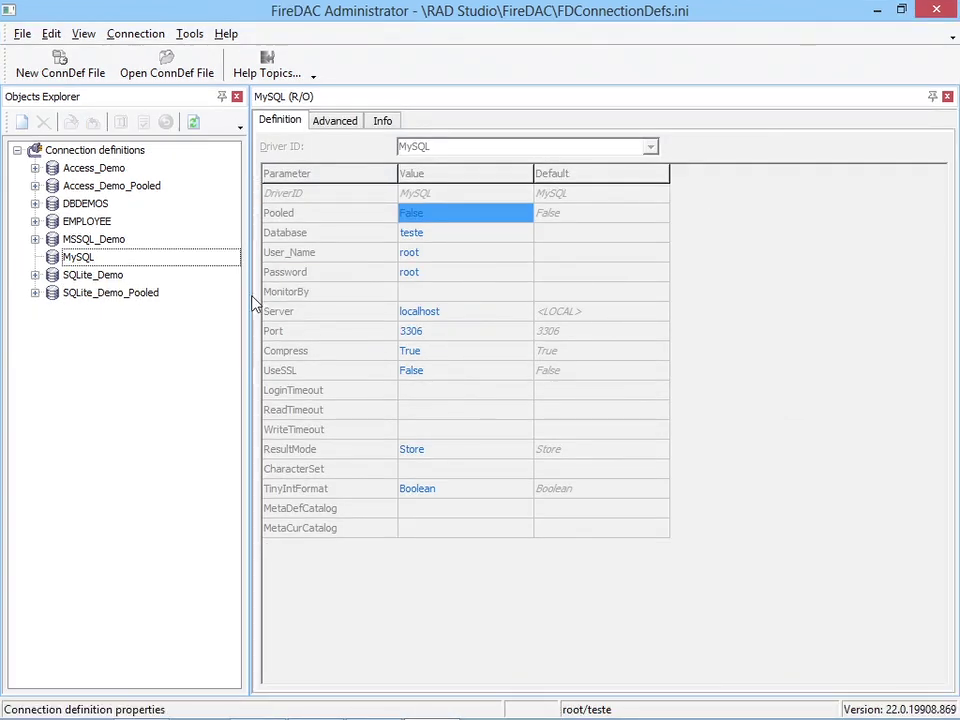
left_click_drag(249, 297, 261, 296)
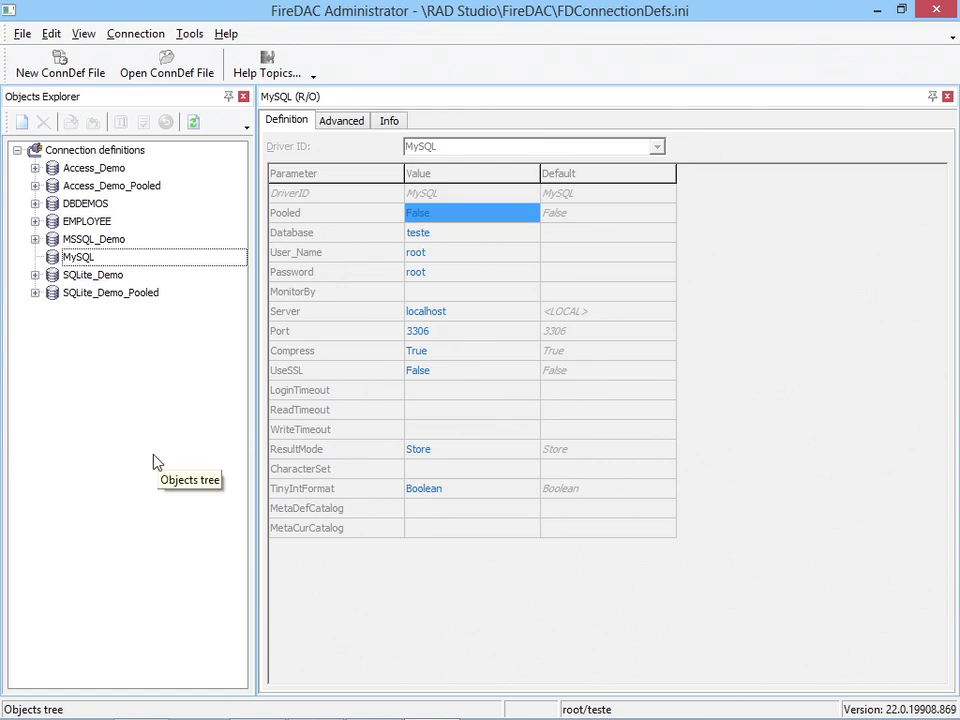
Step: Browse the Connection menu commands, then close FireDAC Administrator
left_click(152, 35)
mouse_move(193, 38)
mouse_move(113, 35)
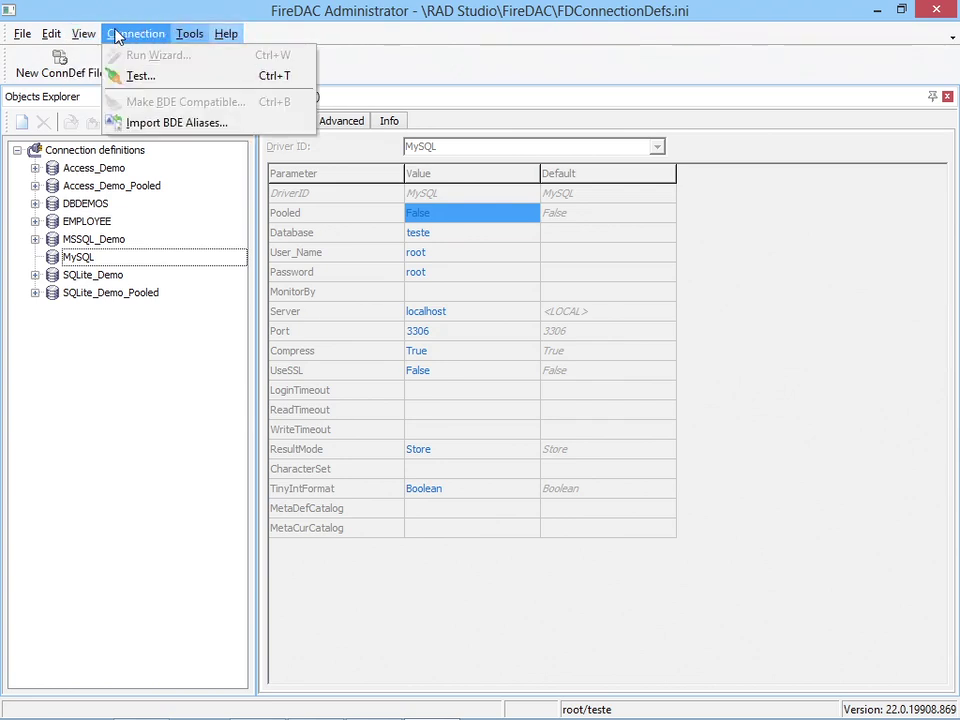
mouse_move(44, 36)
left_click(128, 473)
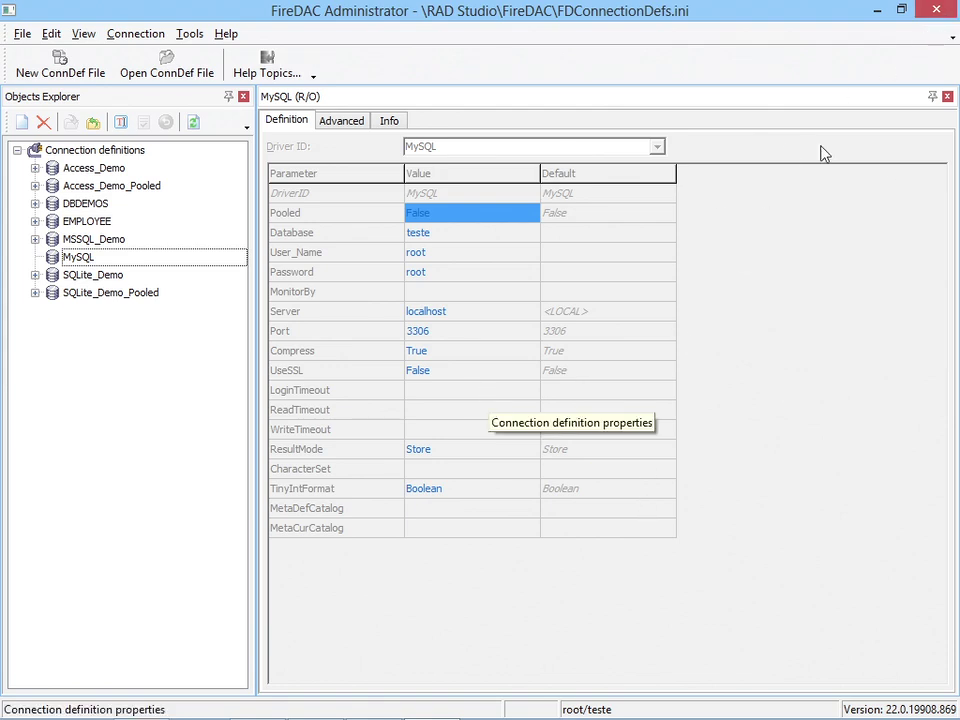
left_click(938, 12)
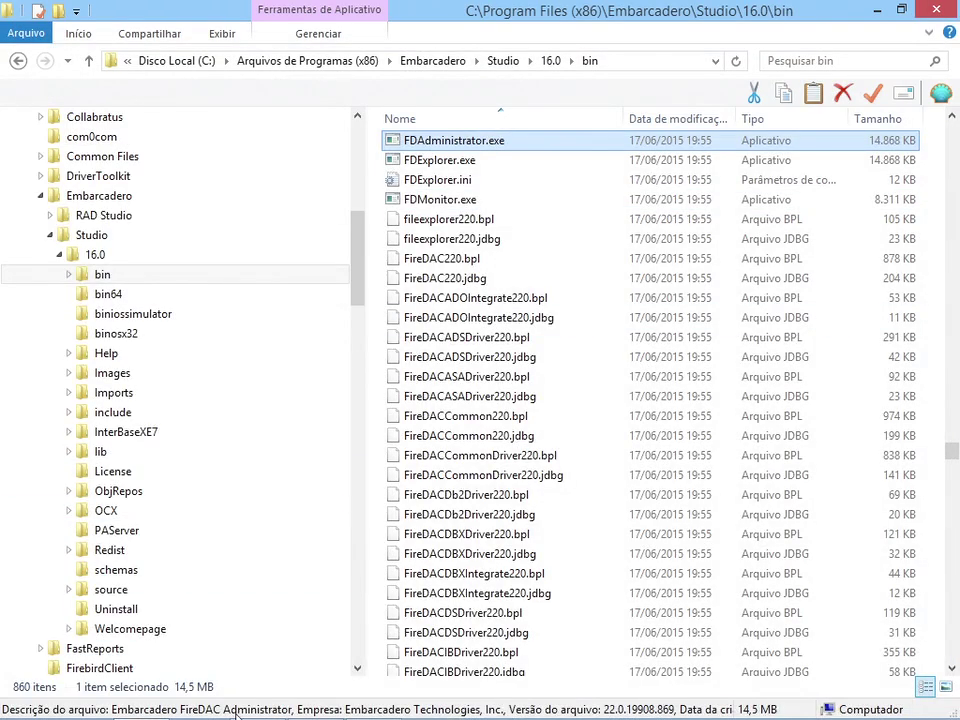
Step: Check the FireDAC Explorer and Monitor entries under Delphi's Tools menu, then return to the bin folder
left_click(268, 708)
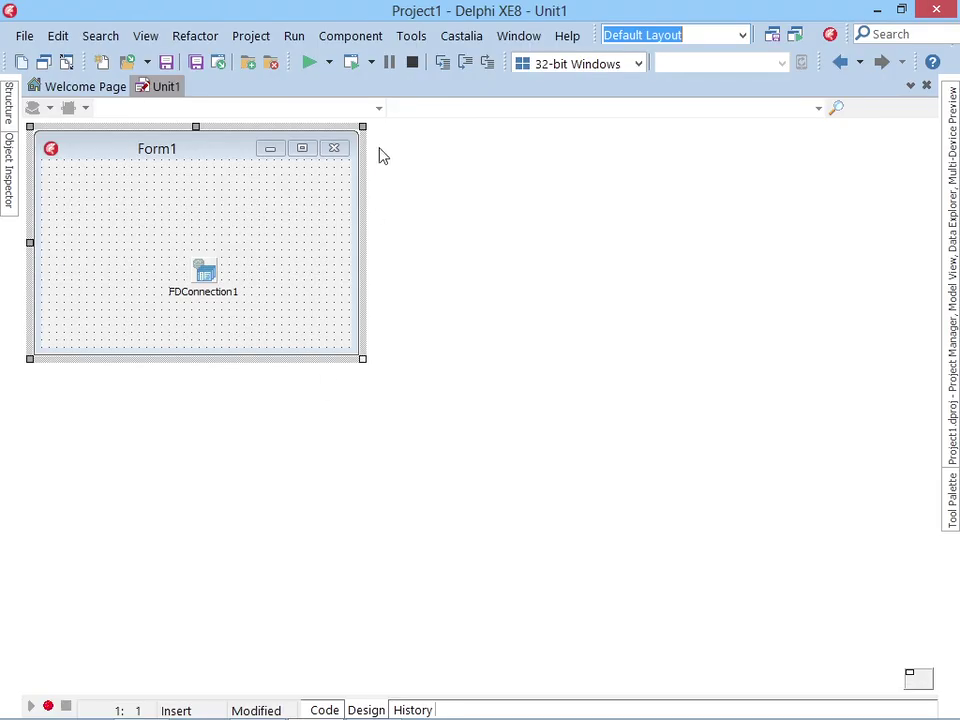
left_click(425, 38)
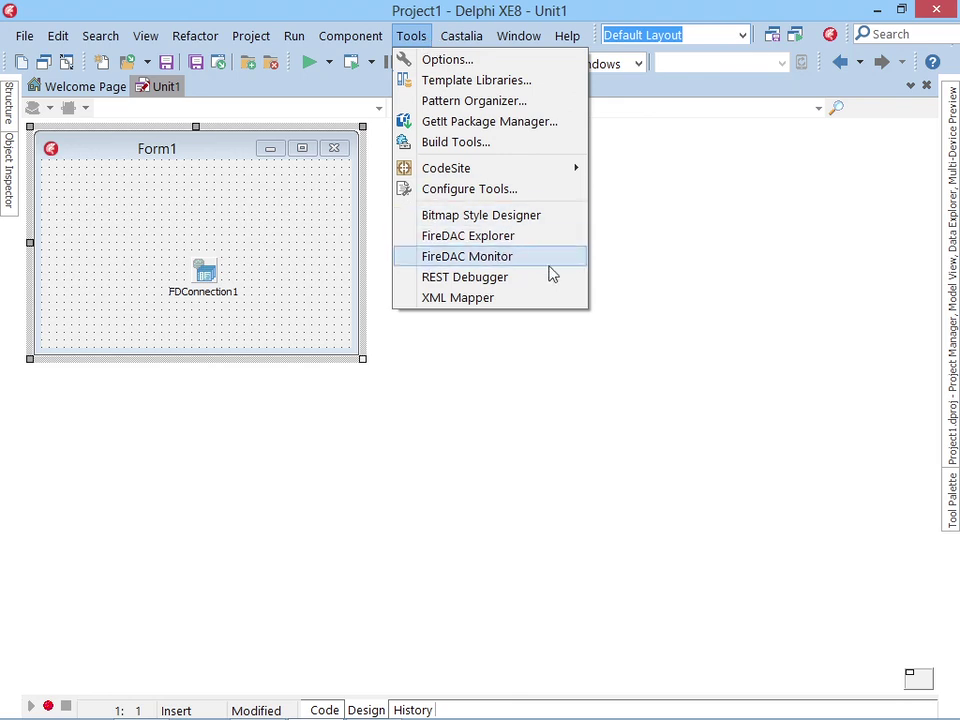
left_click(548, 412)
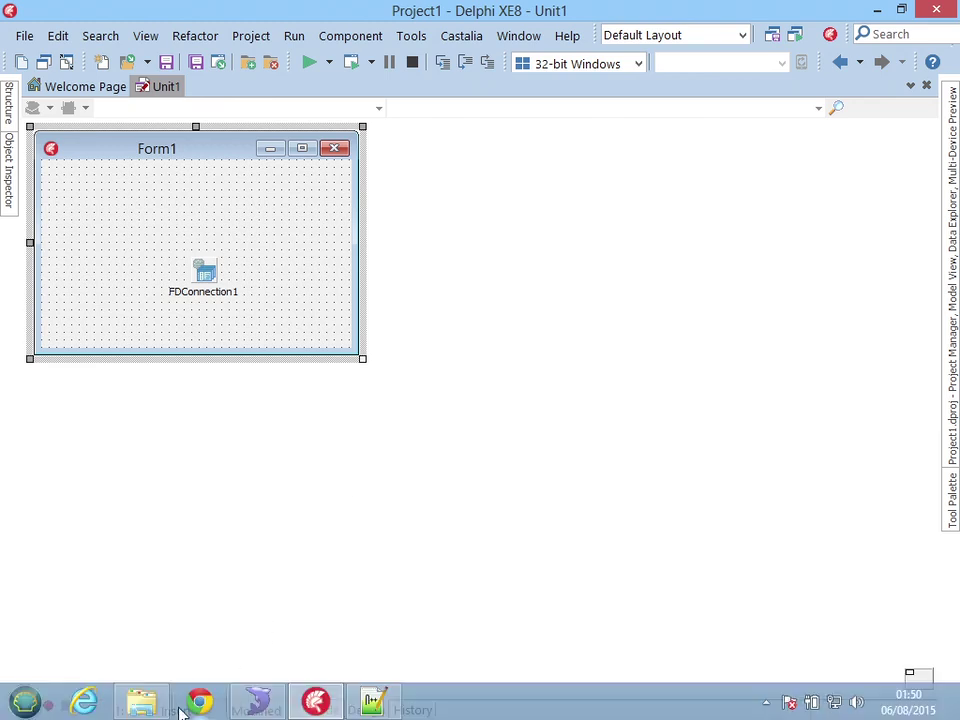
left_click(140, 703)
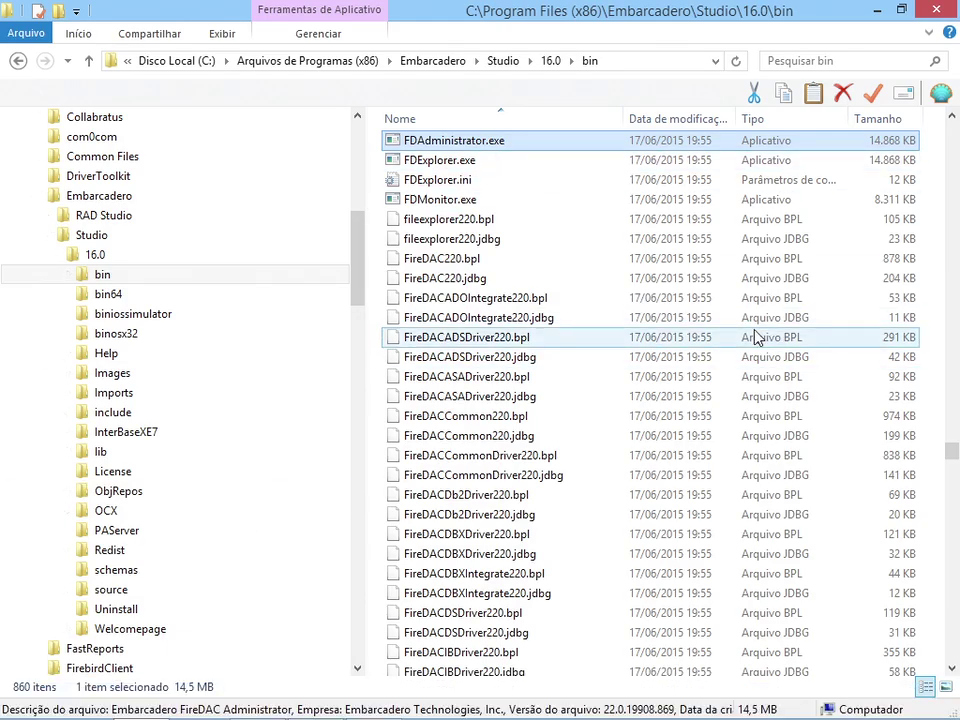
Step: Launch FDExplorer.exe from the bin folder and maximize the FireDAC Explorer window
double_click(437, 160)
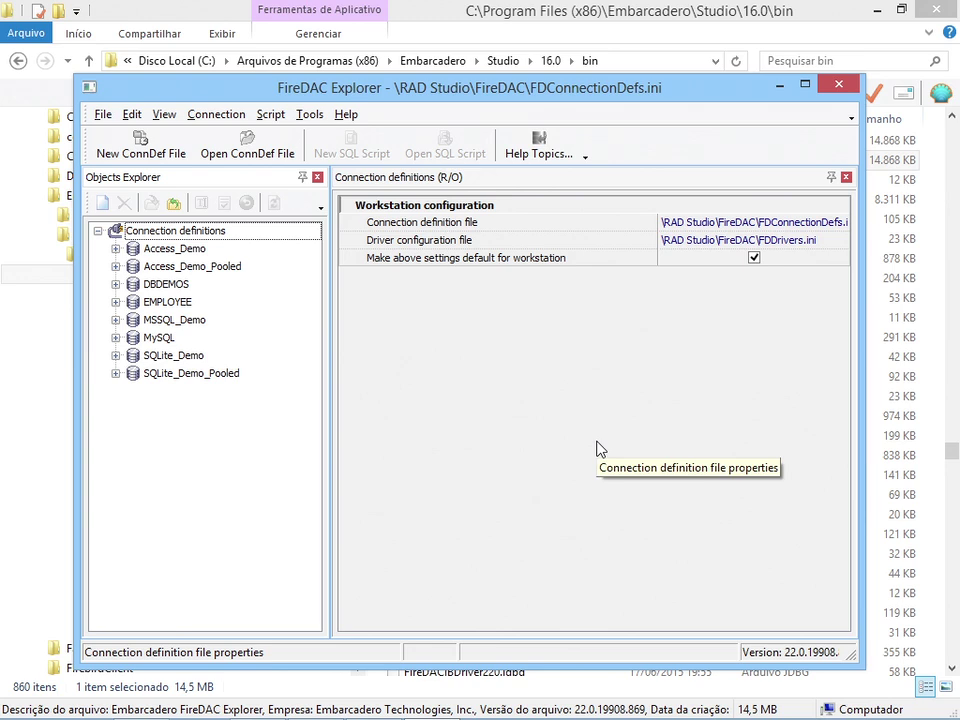
left_click(805, 85)
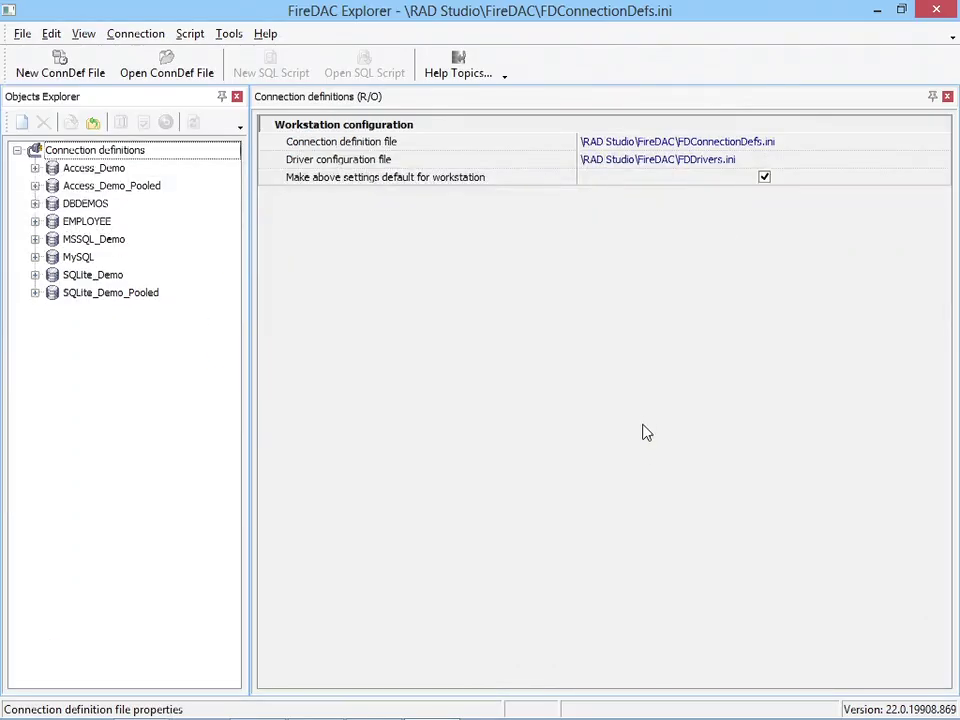